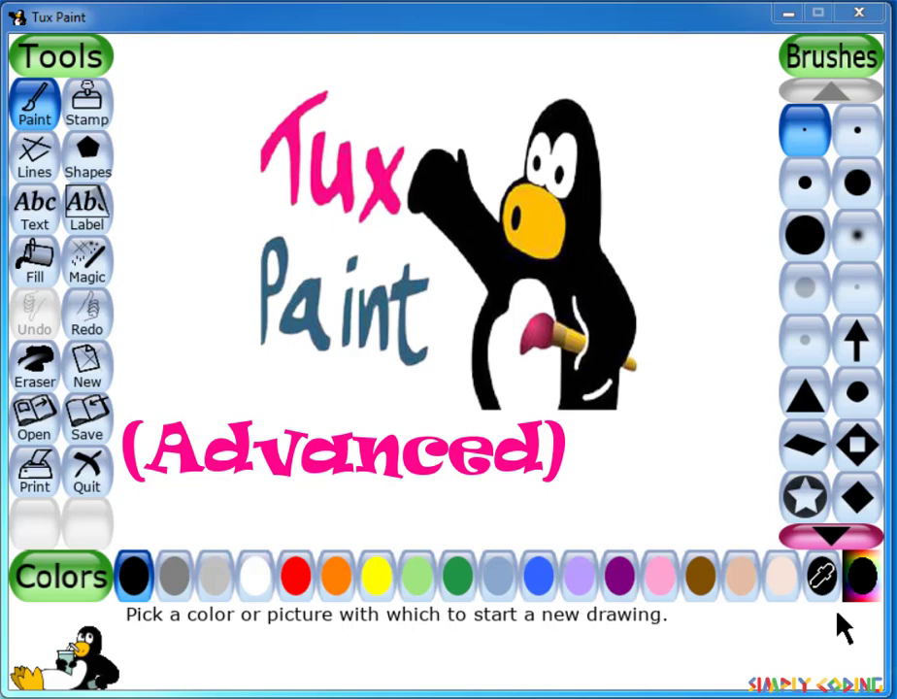
Step: Draw a small filled orange circle near the upper middle of the canvas as the flower's centre
left_click(87, 153)
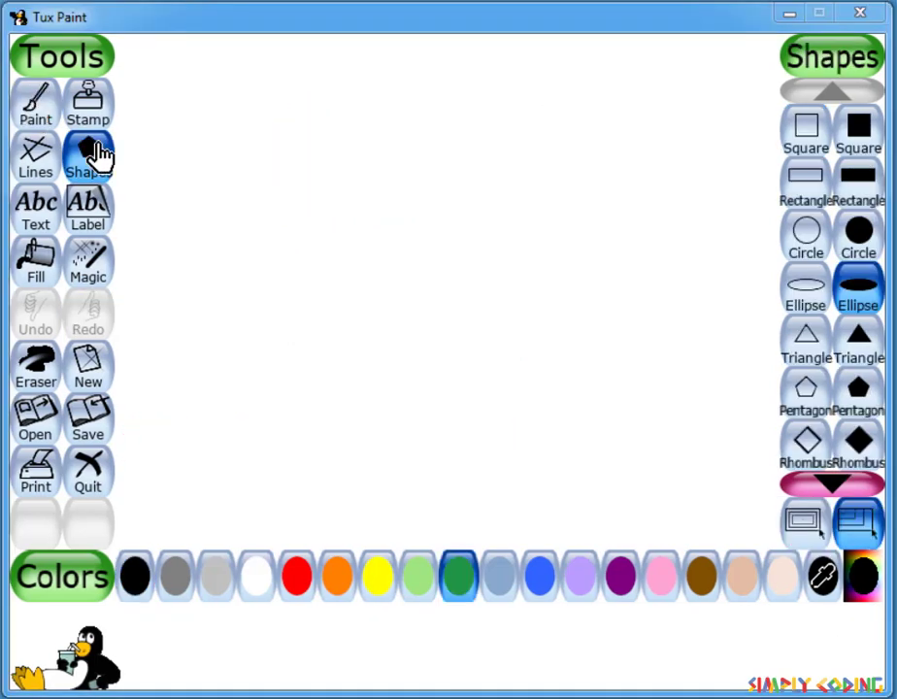
left_click(859, 233)
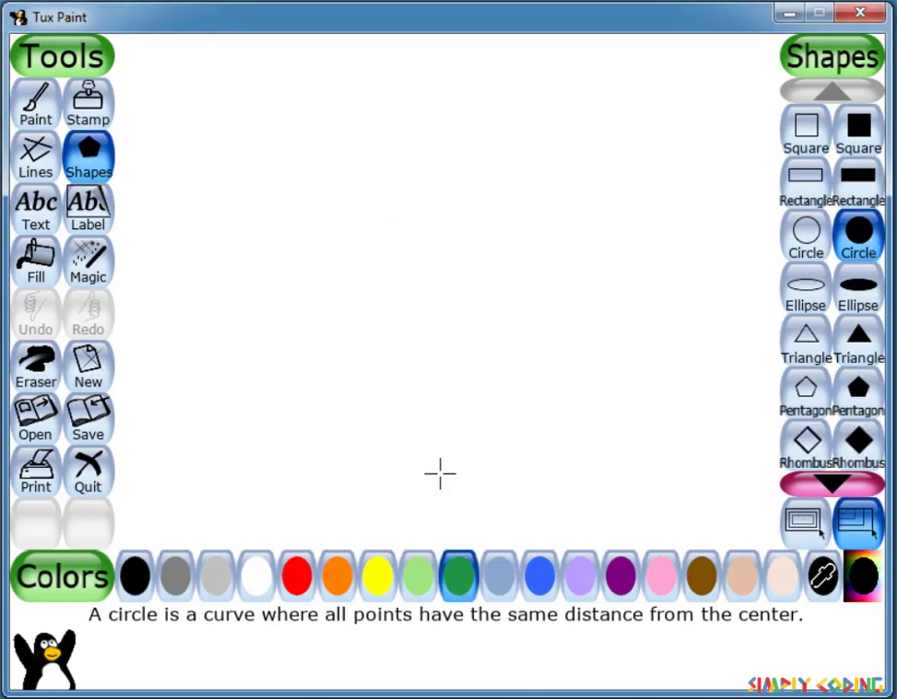
left_click(332, 580)
left_click(402, 241)
Step: Paint four red heart-shaped petal outlines around the orange circle with the second-smallest round brush
left_click(296, 576)
left_click(36, 102)
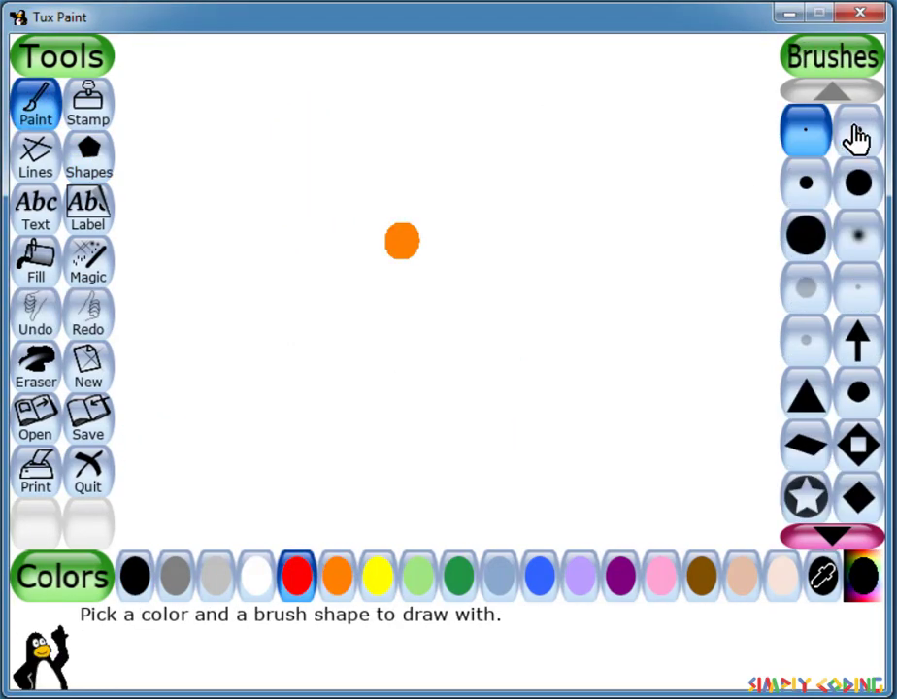
left_click(859, 131)
mouse_move(395, 224)
left_mouse_down()
mouse_move(397, 174)
mouse_move(468, 248)
mouse_move(419, 258)
mouse_move(389, 252)
mouse_move(351, 195)
mouse_move(396, 229)
mouse_move(448, 324)
mouse_move(441, 458)
left_mouse_up()
Step: Paint a curved brown stem below the flower and a dark green leaf with veins on its right side
left_click(701, 581)
left_click(459, 573)
mouse_move(451, 375)
left_mouse_down()
mouse_move(616, 356)
mouse_move(453, 381)
mouse_move(563, 365)
mouse_move(501, 384)
mouse_move(531, 391)
mouse_move(515, 367)
mouse_move(542, 372)
mouse_move(587, 371)
left_mouse_up()
Step: Fill all four flower petals with yellow
left_click(378, 577)
left_click(373, 229)
left_click(433, 209)
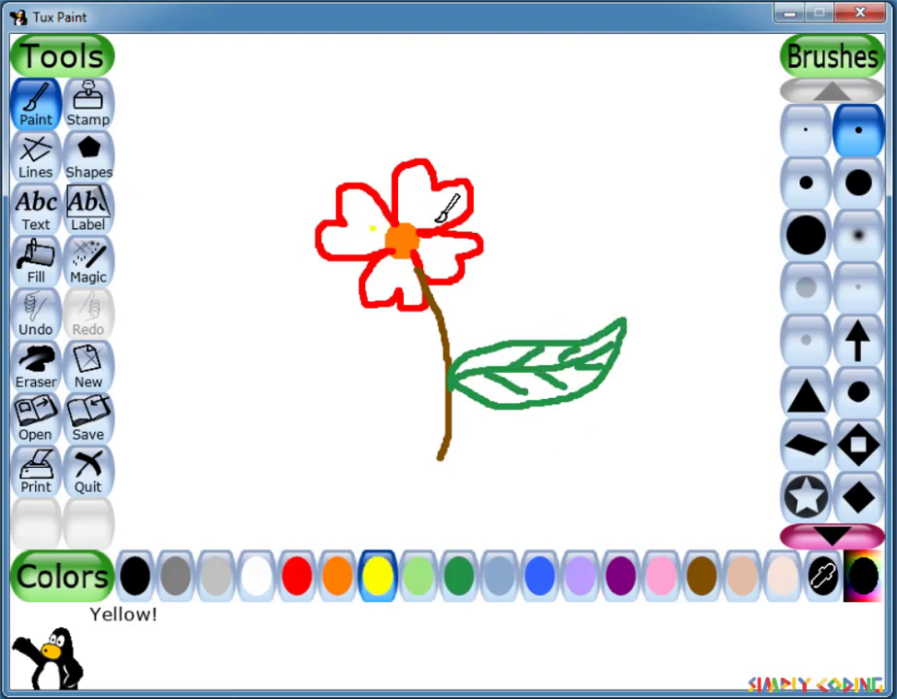
left_click(36, 262)
left_click(360, 219)
left_click(437, 199)
left_click(396, 286)
left_click(452, 257)
Step: Fill the sections of the leaf with light green
left_click(417, 577)
left_click(508, 373)
left_click(577, 353)
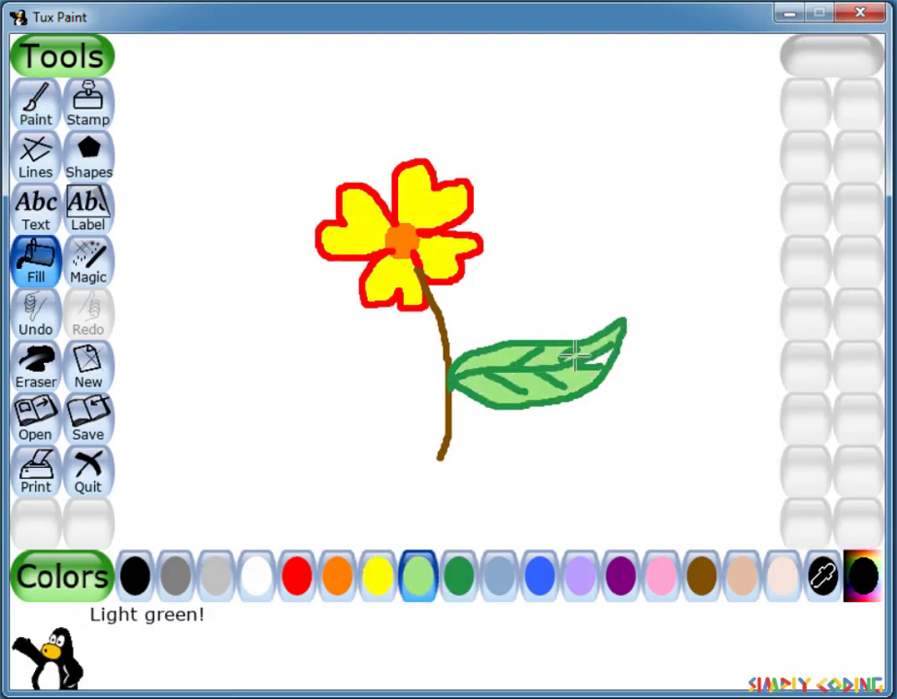
left_click(601, 358)
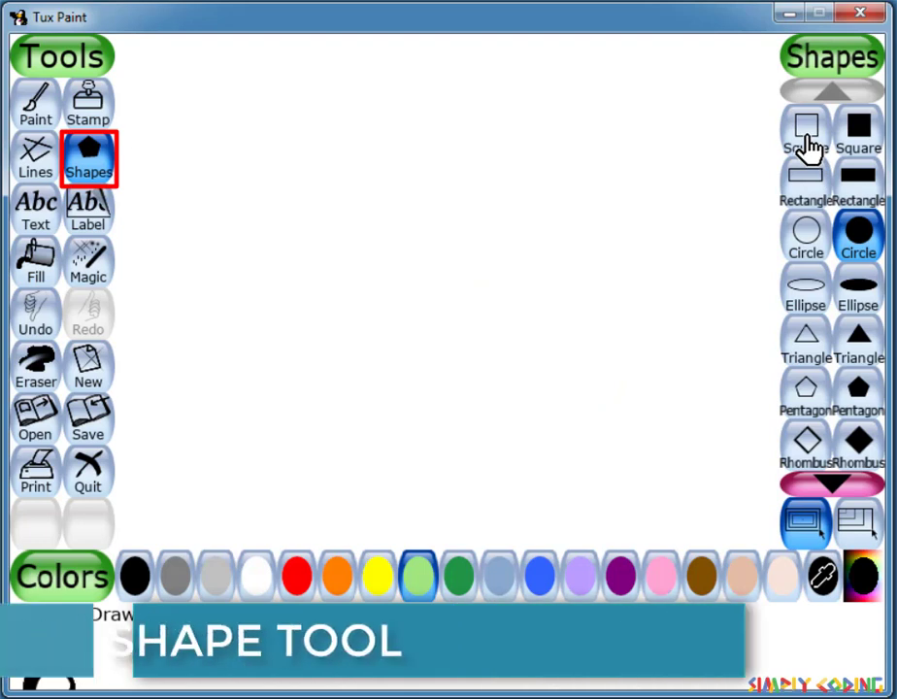
left_click(809, 144)
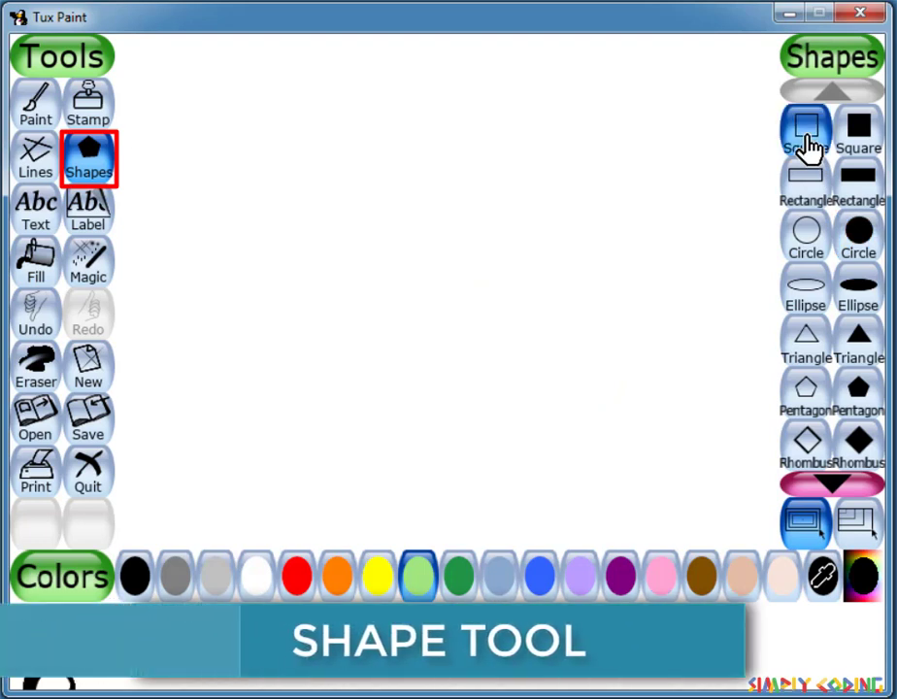
left_click(811, 206)
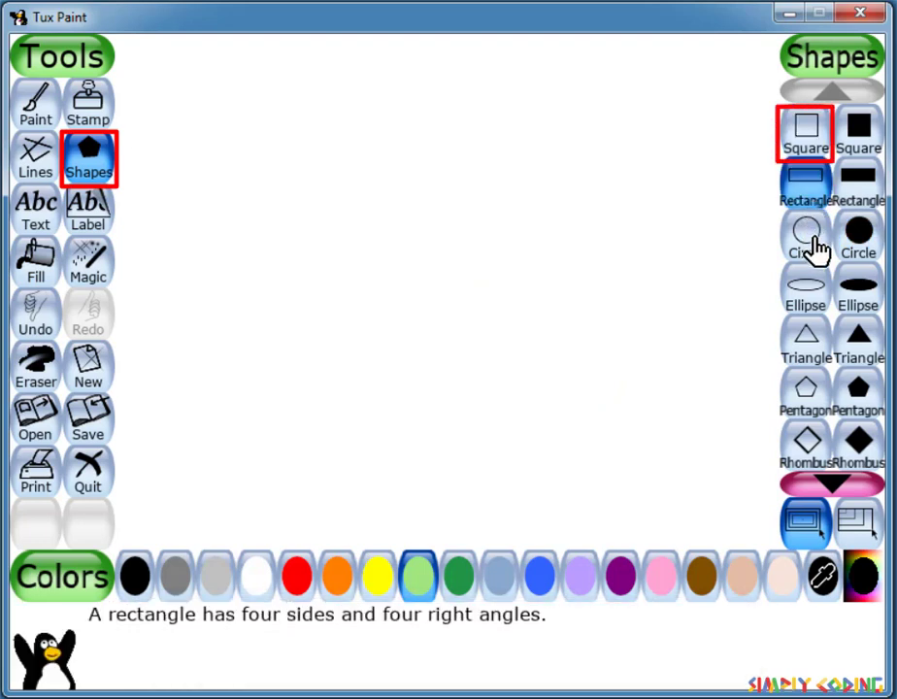
left_click(816, 254)
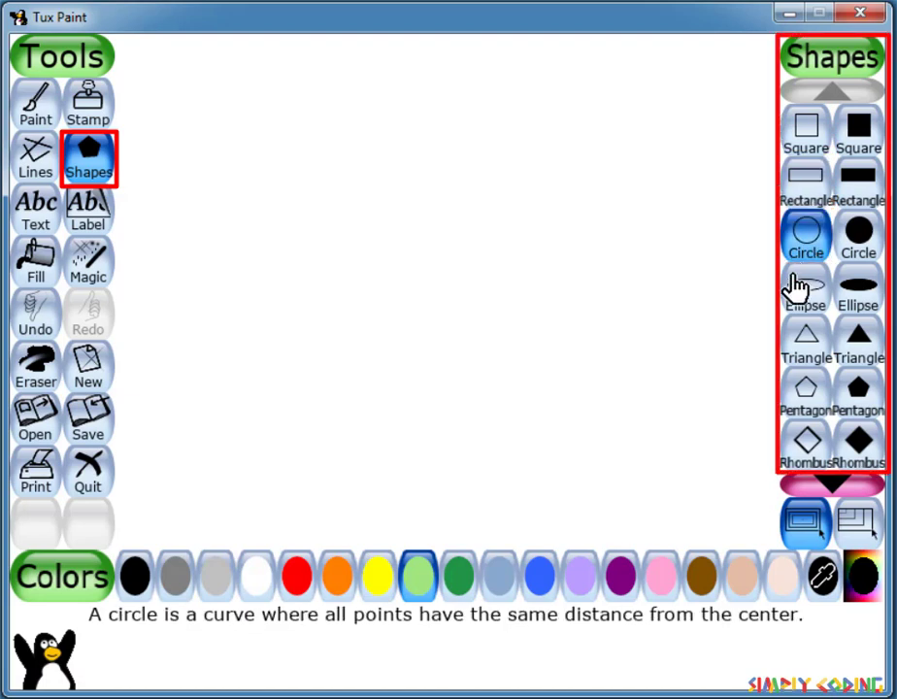
left_click(859, 233)
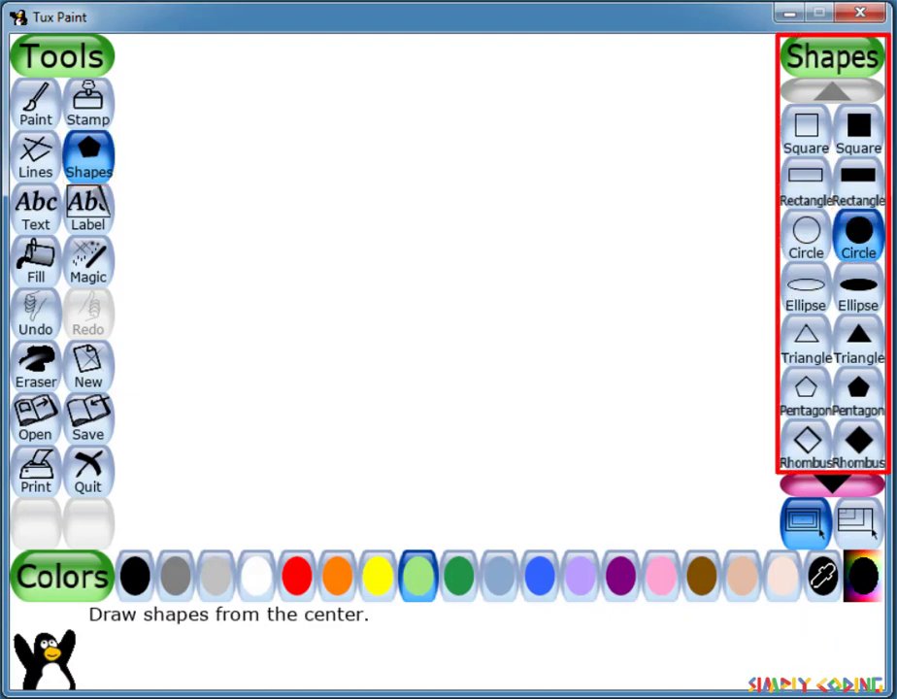
left_click(807, 136)
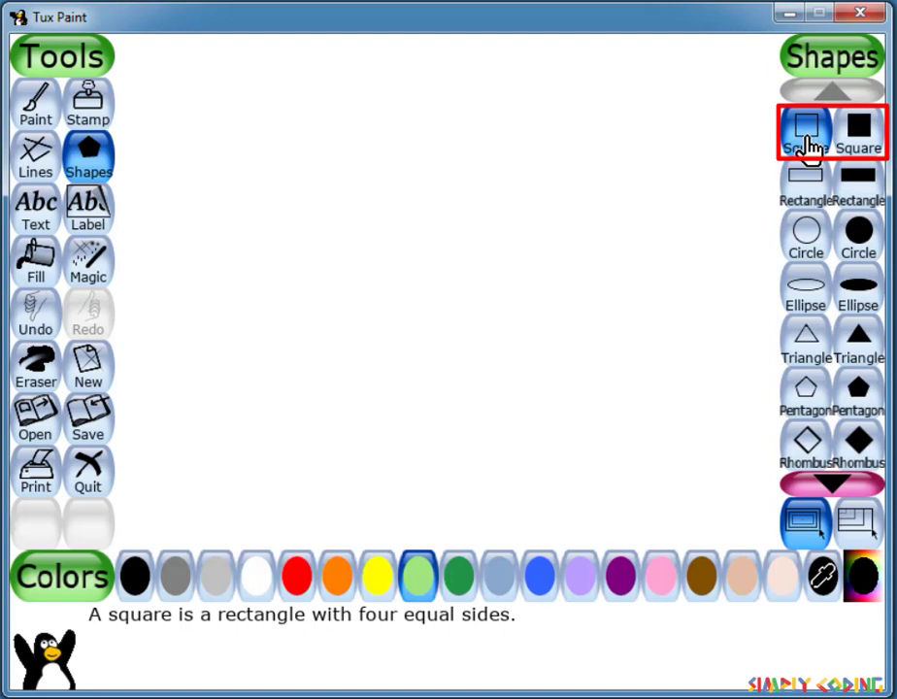
Step: Draw a large unrotated filled blue square in the upper part of the canvas, stretching it from its center
left_click(859, 132)
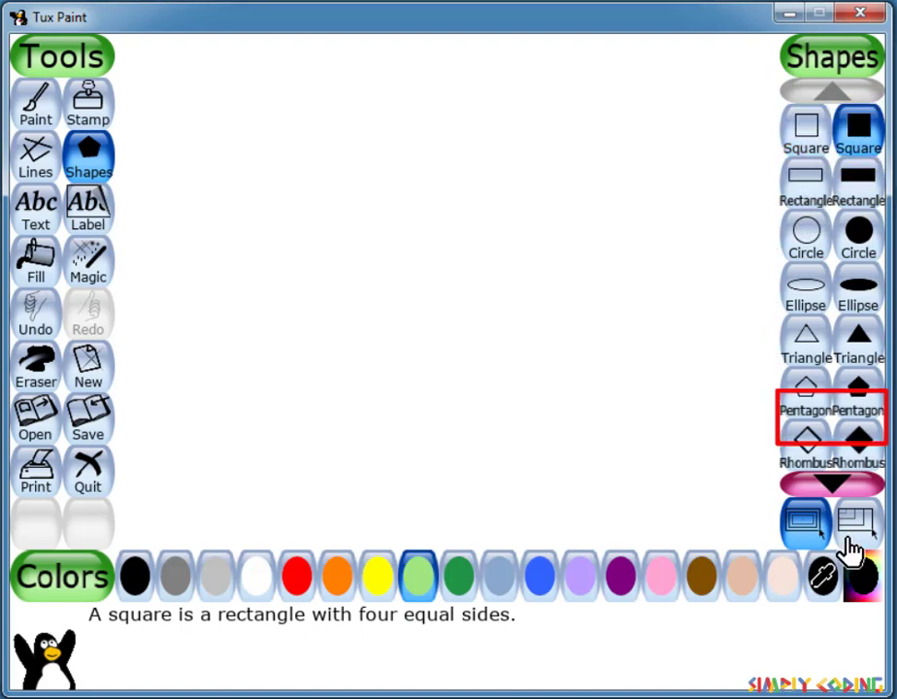
left_click(821, 546)
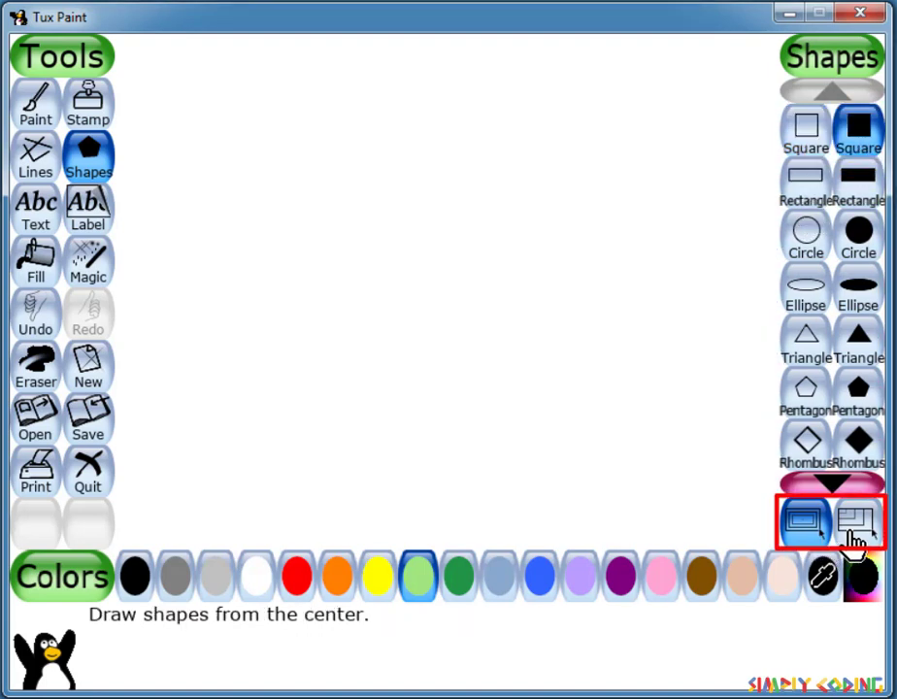
left_click(858, 539)
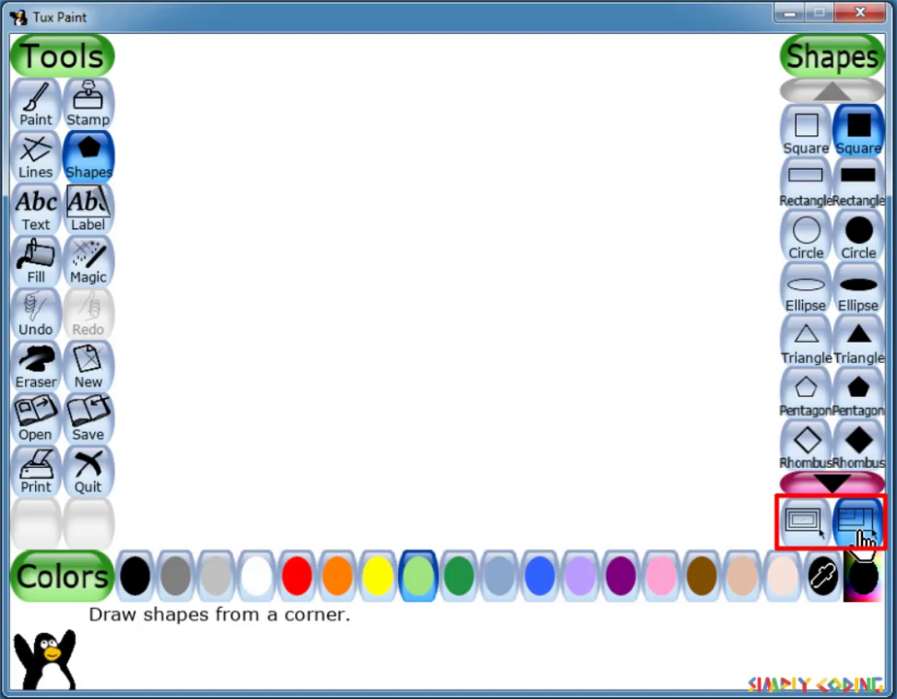
left_click(803, 521)
left_click(540, 577)
left_click(375, 231)
left_click_drag(404, 249, 469, 299)
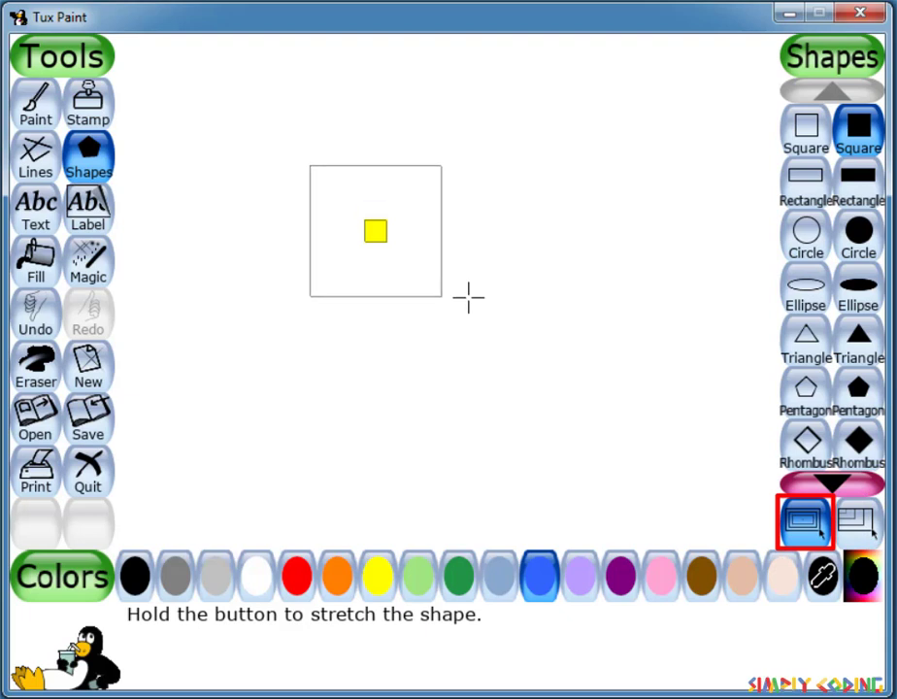
left_click_drag(469, 300, 499, 337)
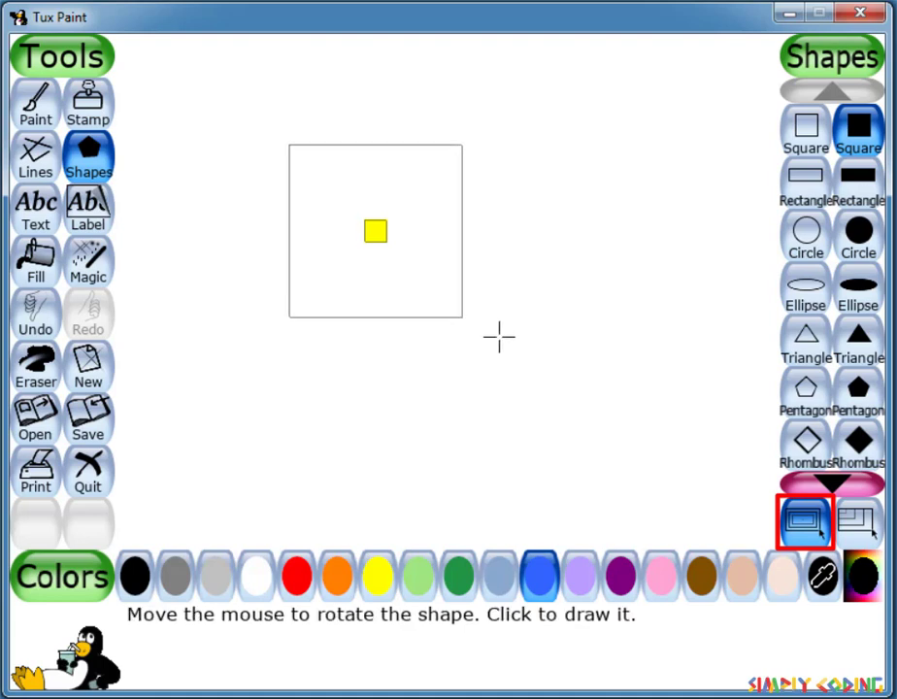
left_click(500, 337)
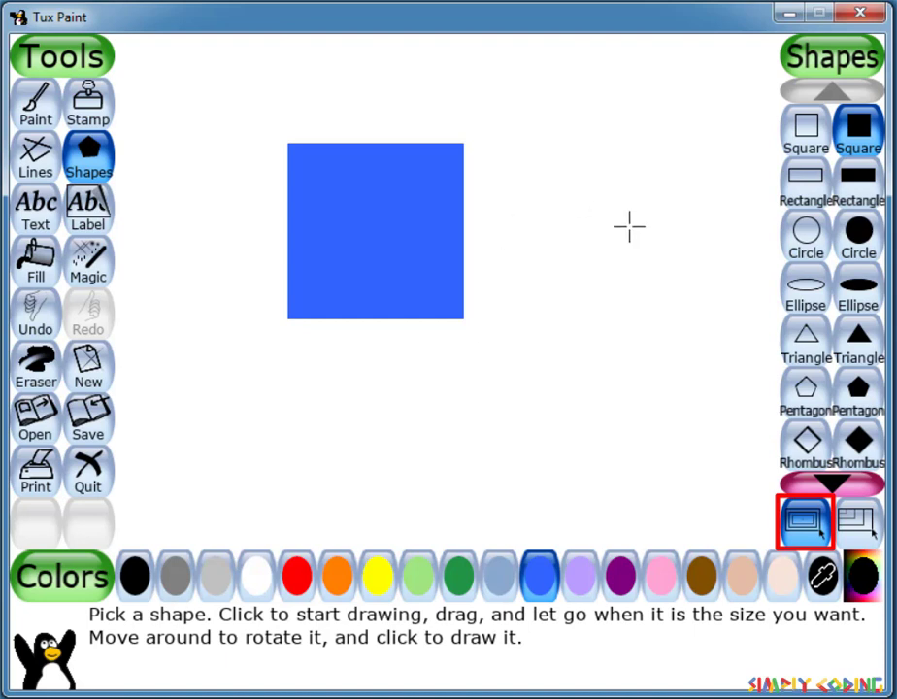
Step: Draw a filled brown triangle from a corner as an upright roof on top of the blue square
left_click(873, 529)
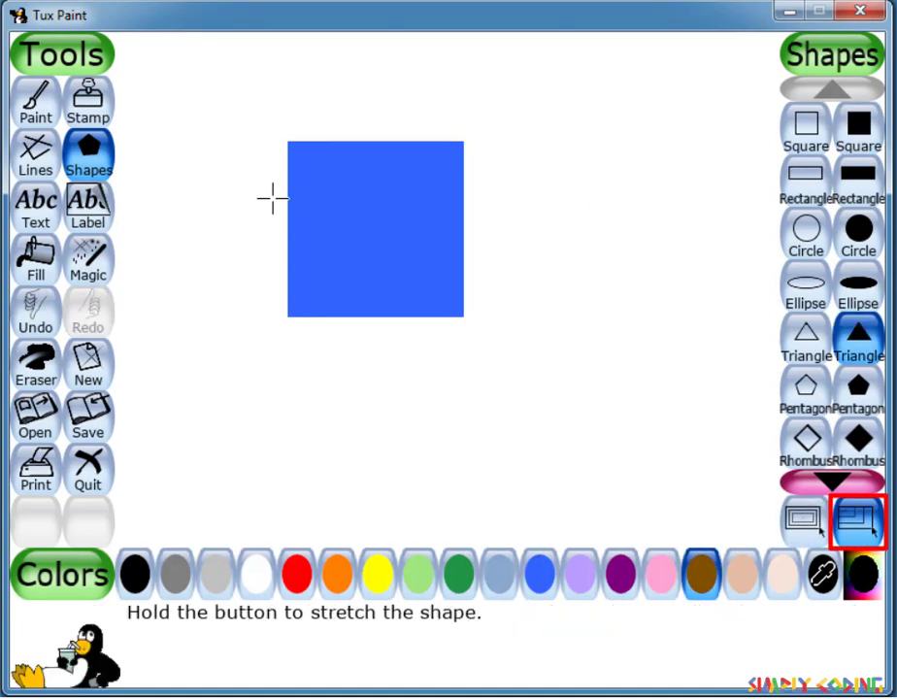
left_click_drag(273, 199, 477, 30)
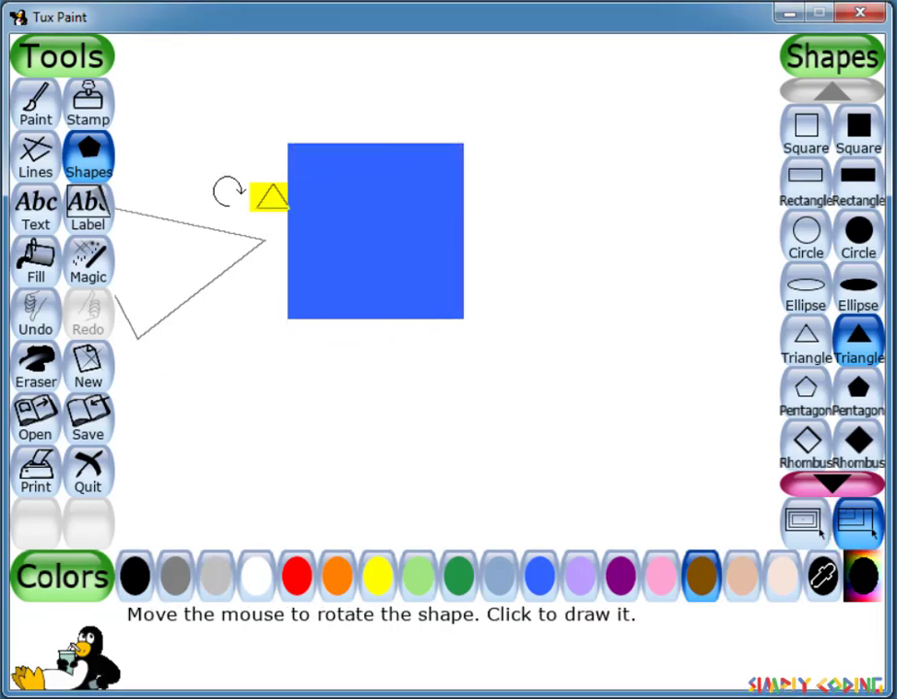
left_click(348, 201)
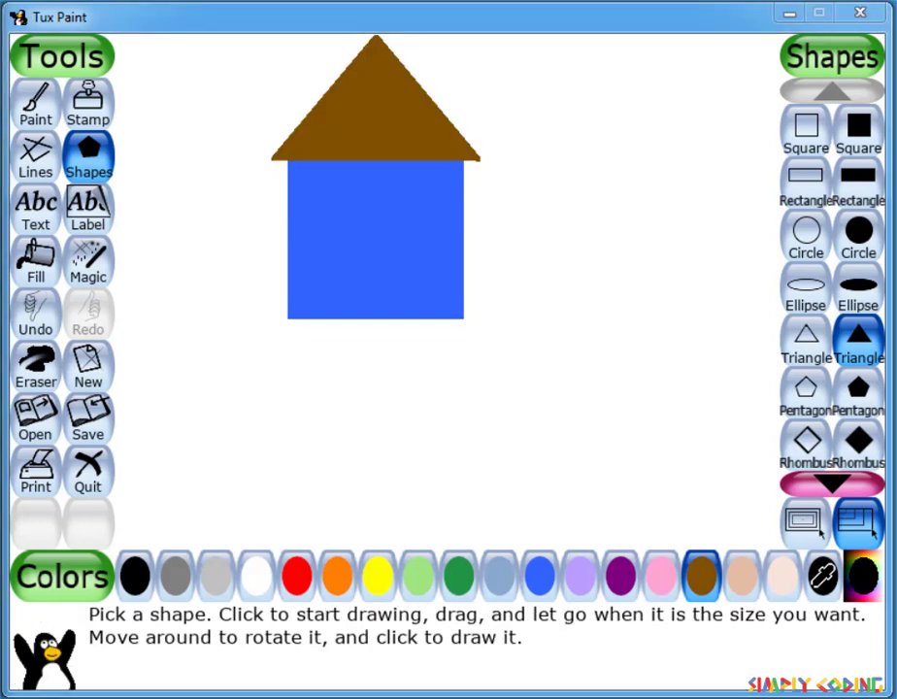
Step: Add the text "My Home" in purple below the house and end the line
left_click(34, 220)
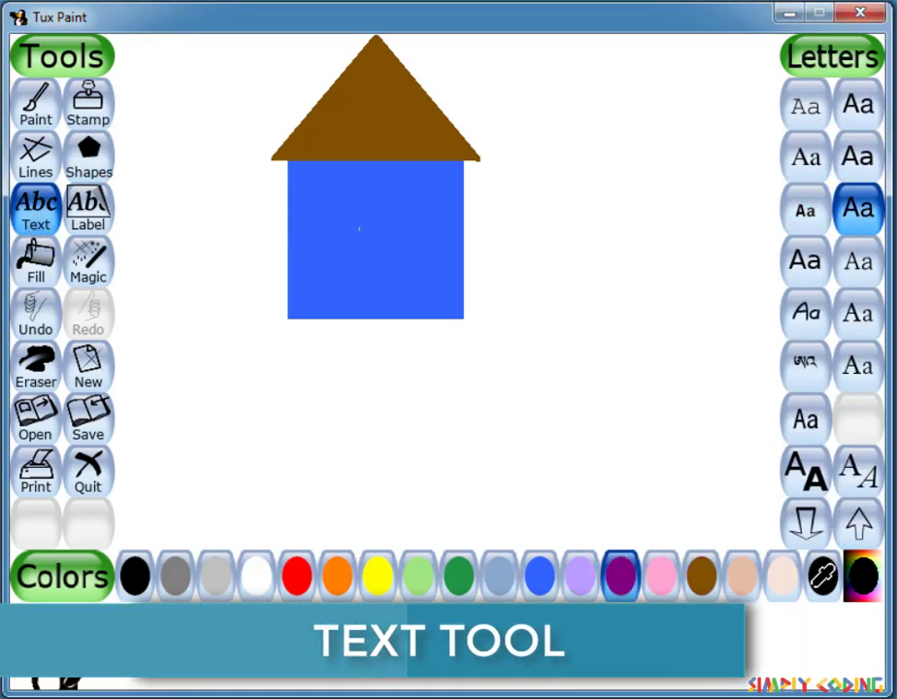
left_click(268, 374)
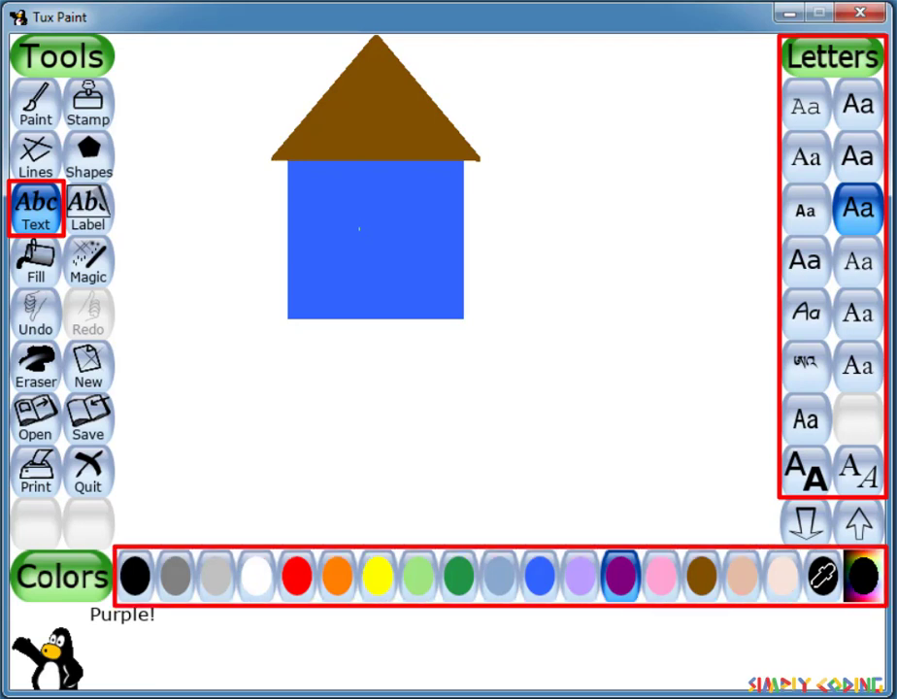
key("ctrl+z")
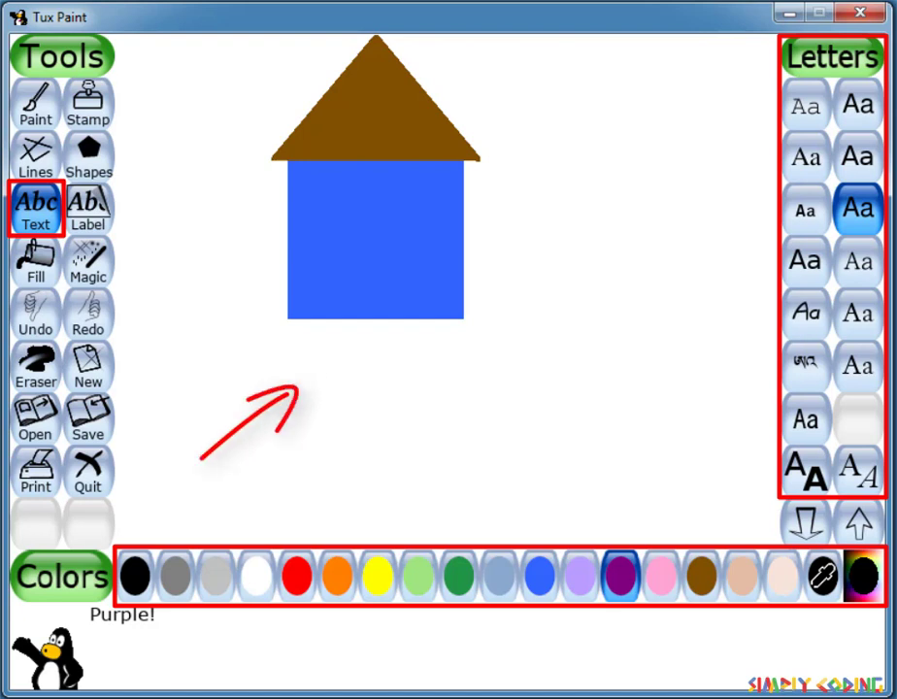
type("M")
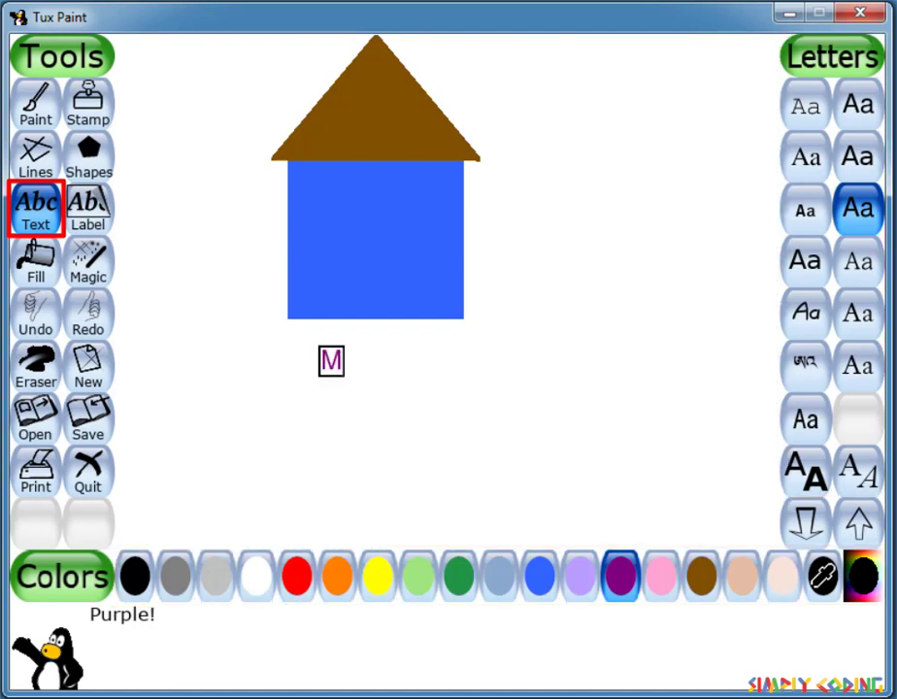
type("y H")
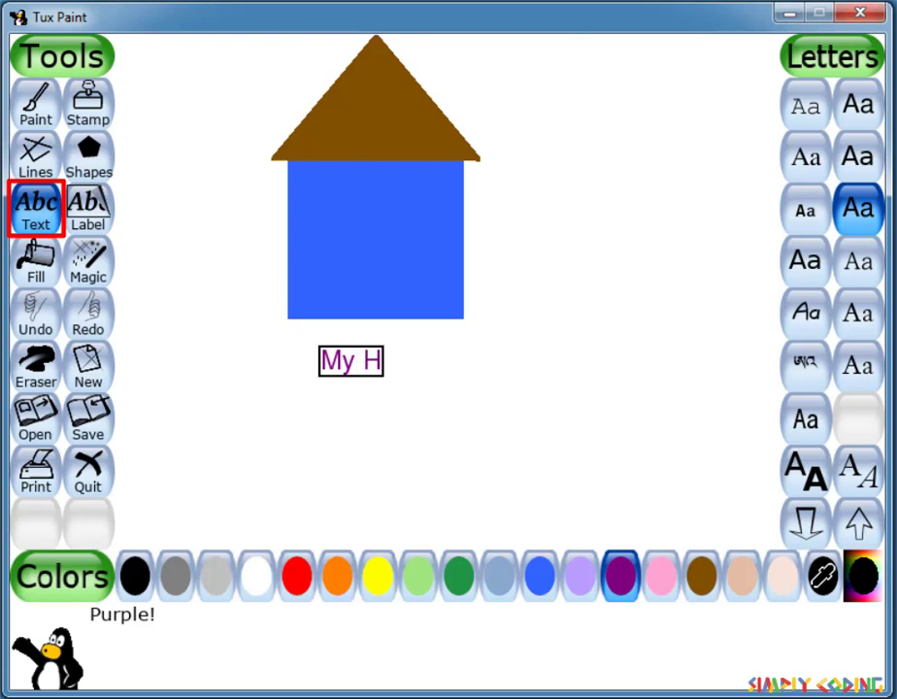
type("ome")
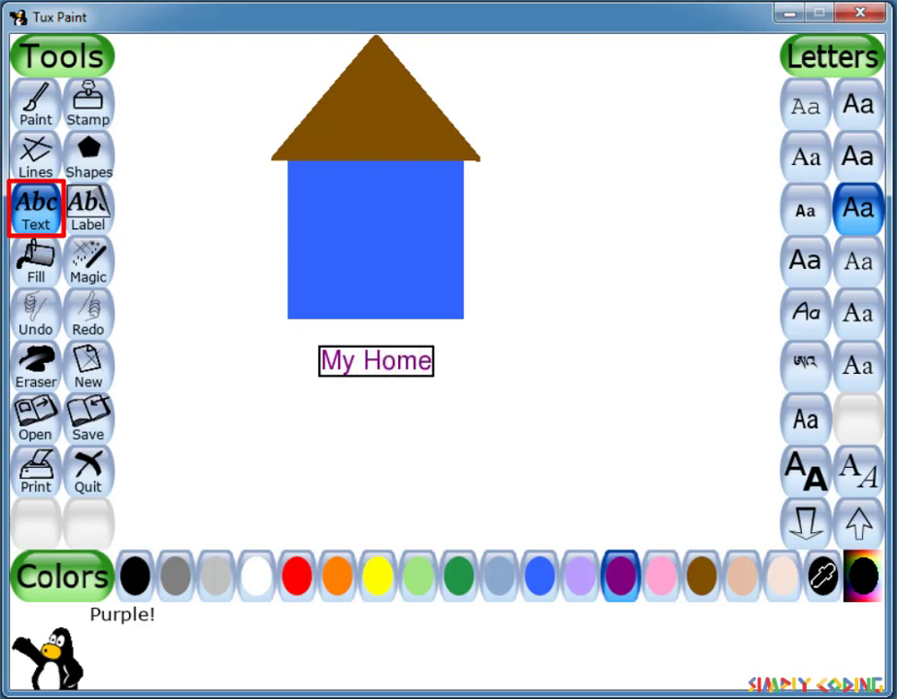
key("Return")
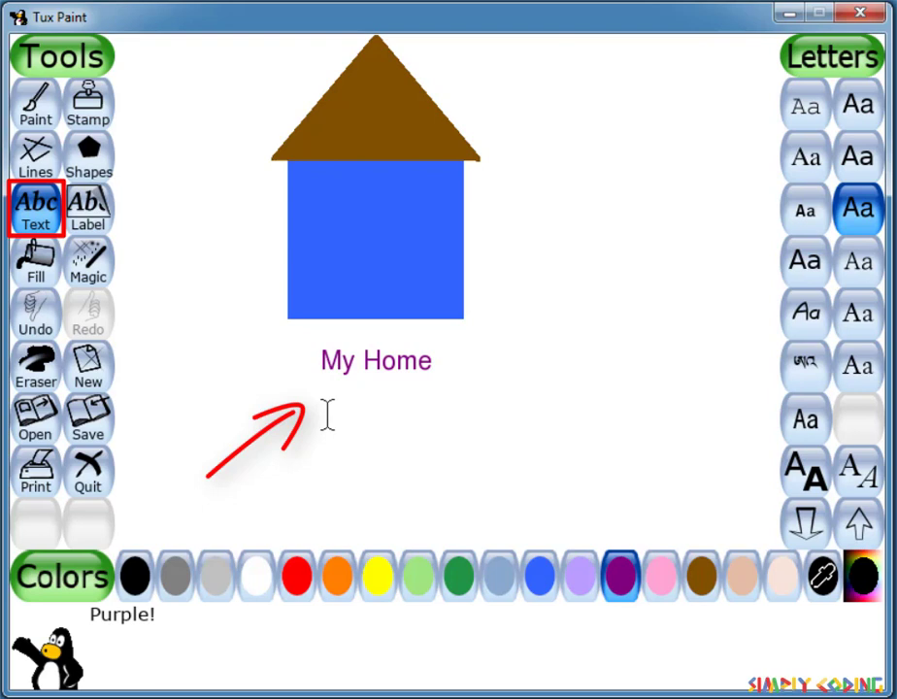
Step: Write "Simply" on the line below "My Home" and color it blue
type("S")
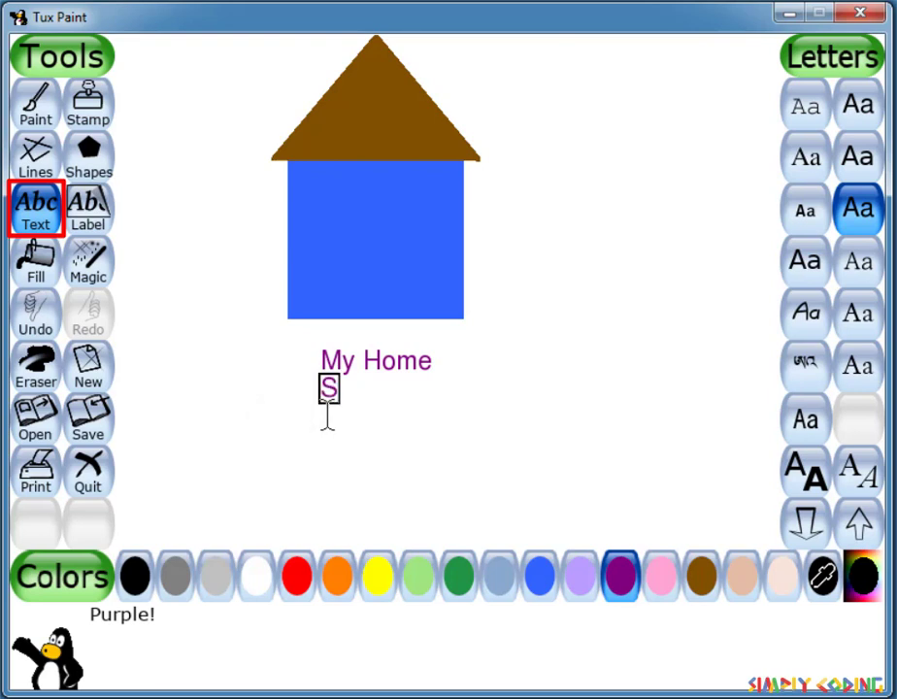
type("imply")
left_click(537, 583)
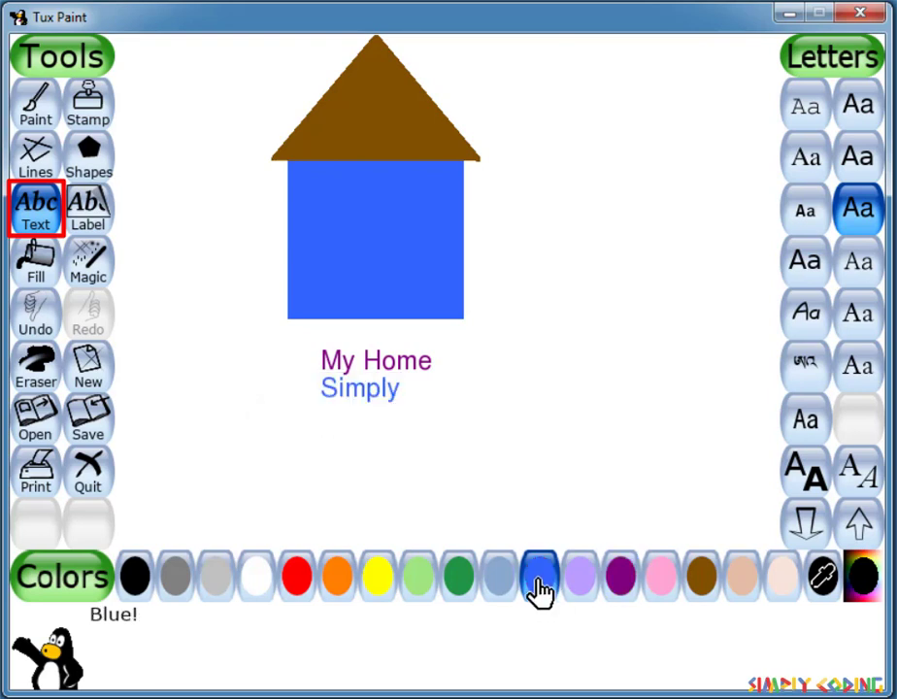
Step: Add "Coding" in orange after "Simply" and switch it to a wider sans-serif font
left_click(340, 598)
type("Coding")
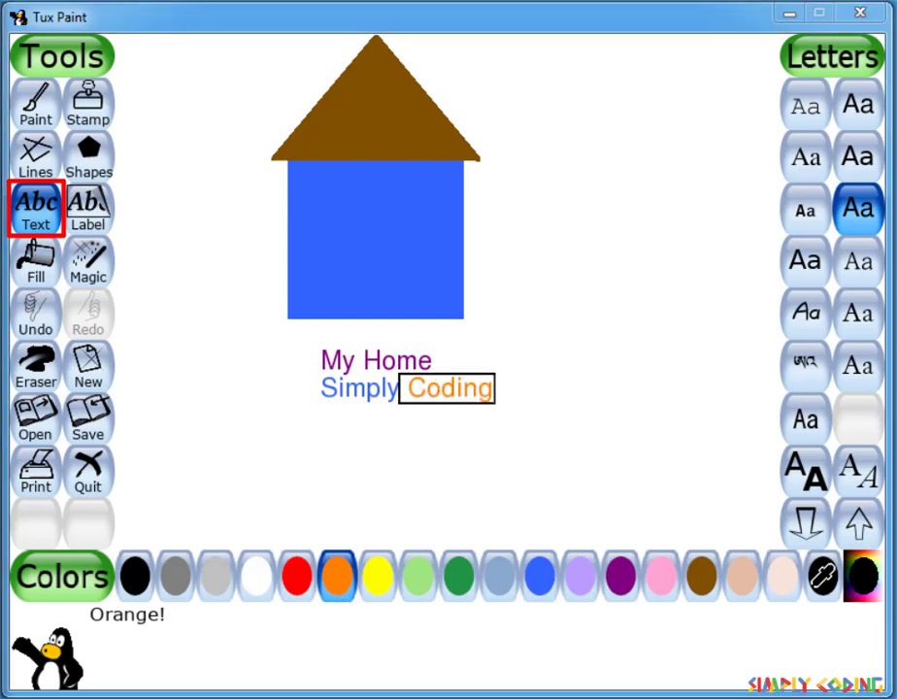
left_click(855, 318)
left_click(809, 272)
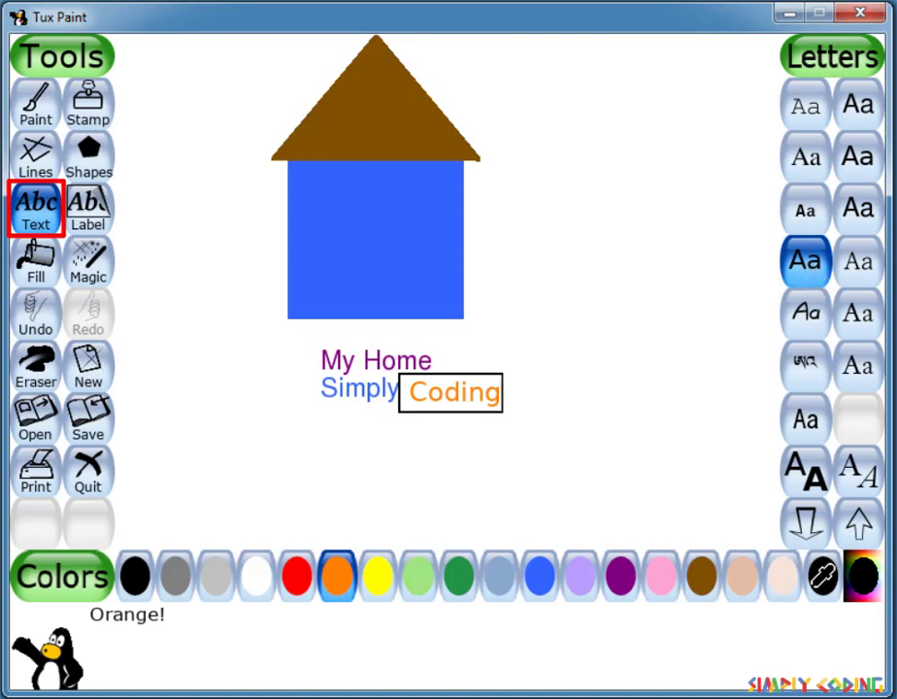
Step: Add the word "online" in dark green and position it on its own line beneath "Simply"
left_click(460, 577)
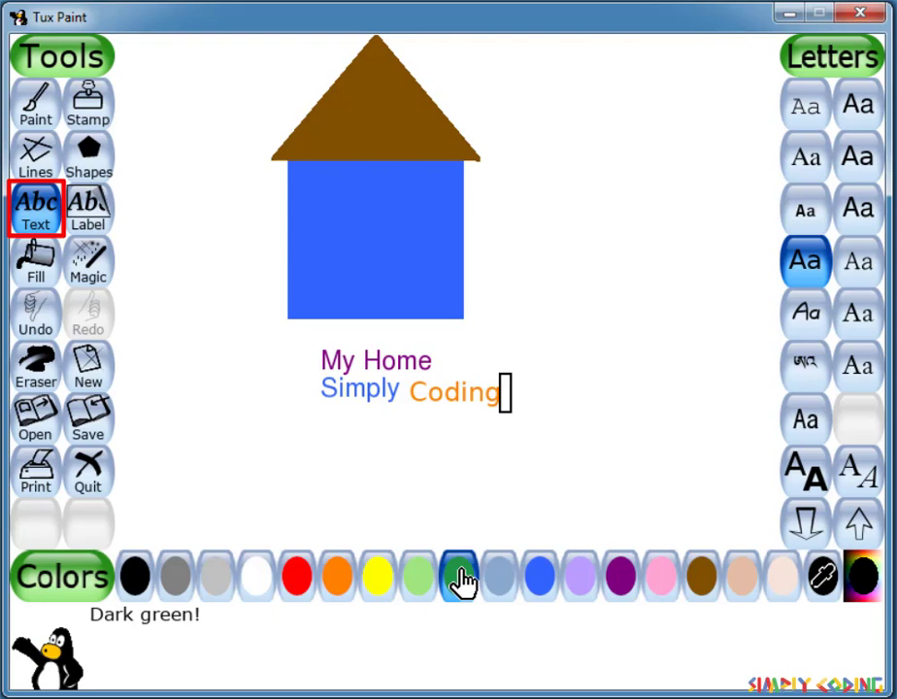
type("online")
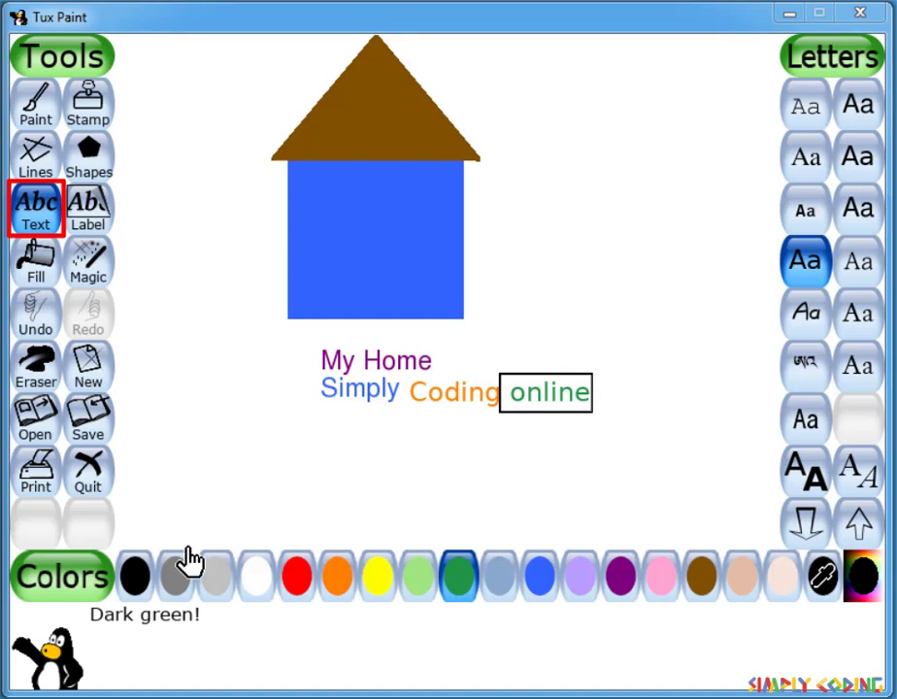
left_click(525, 449)
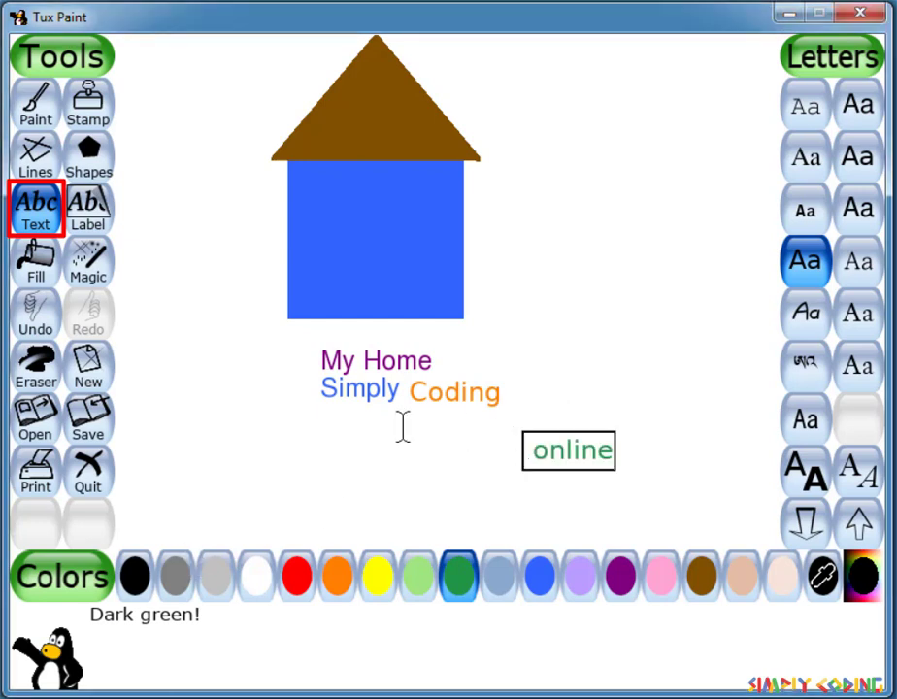
left_click(328, 431)
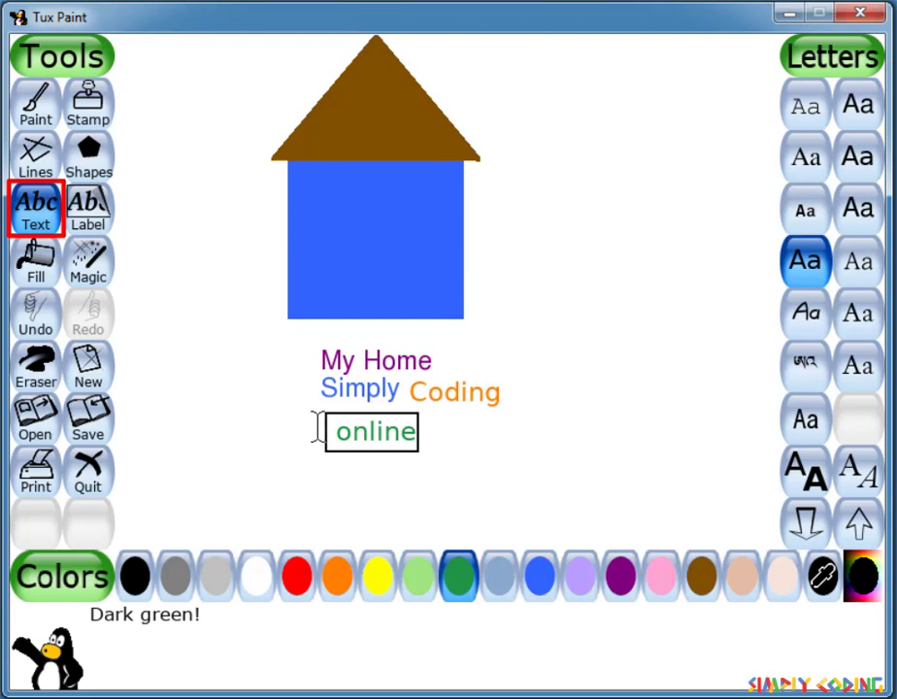
Step: Add the word "Classes" in dark green after "online" on the same line
left_click(316, 431)
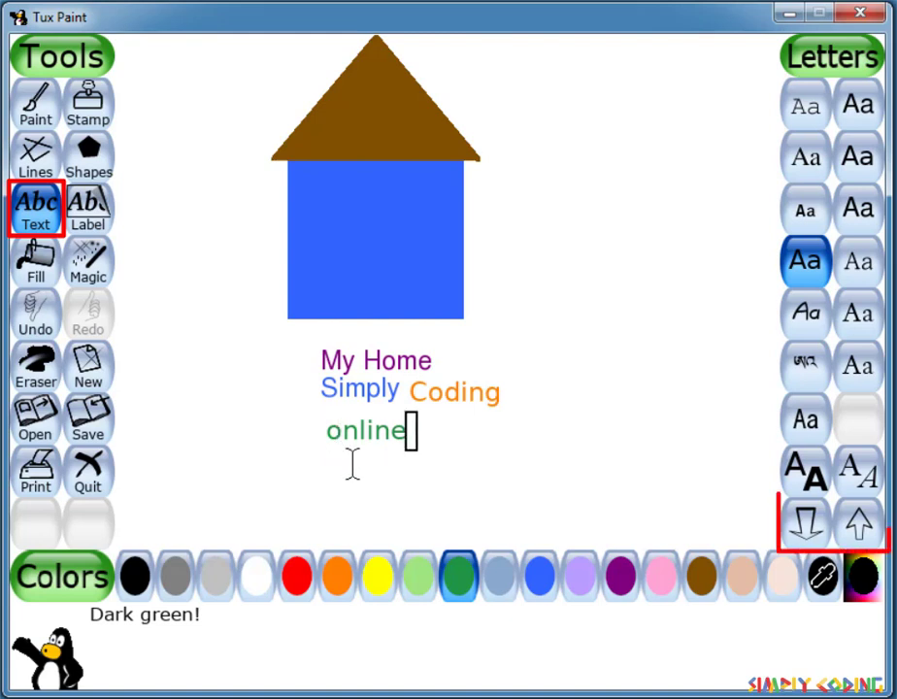
type("Classes")
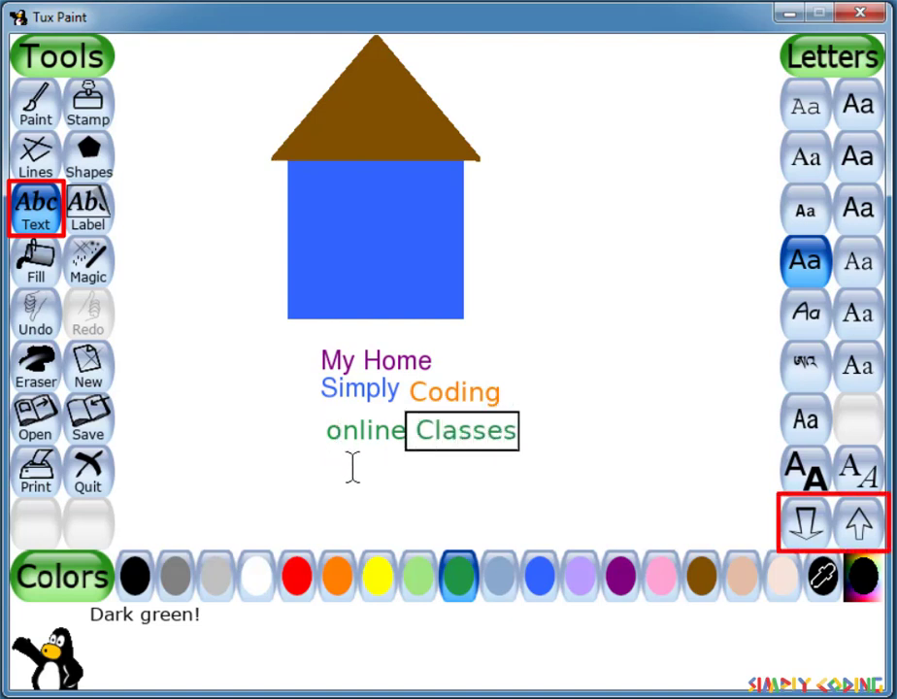
Step: Enlarge the word "Classes" and reduce it again to try the text size options
left_click(858, 524)
left_click(837, 525)
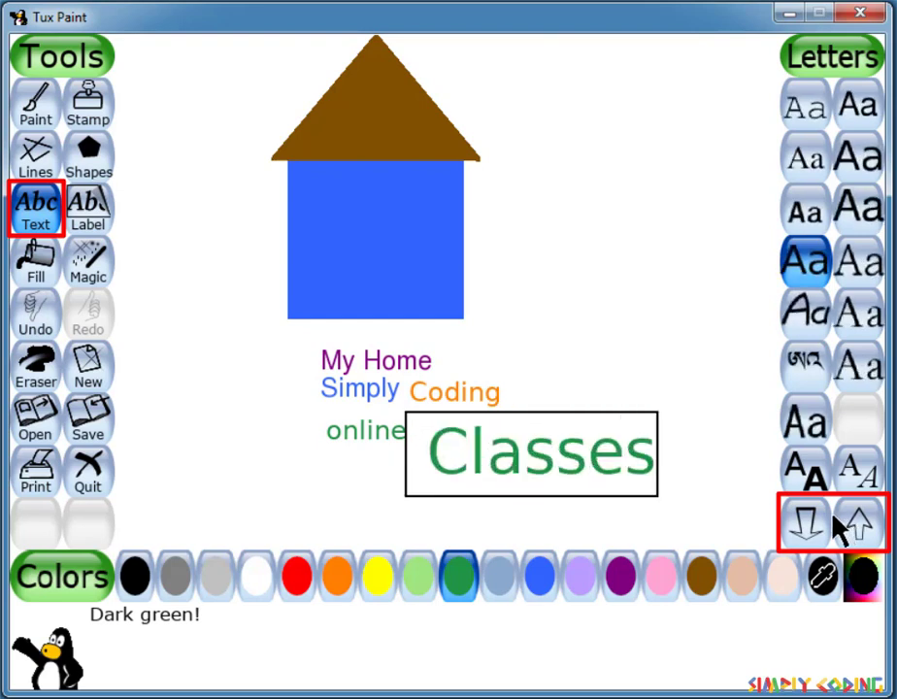
left_click(816, 523)
left_click(806, 524)
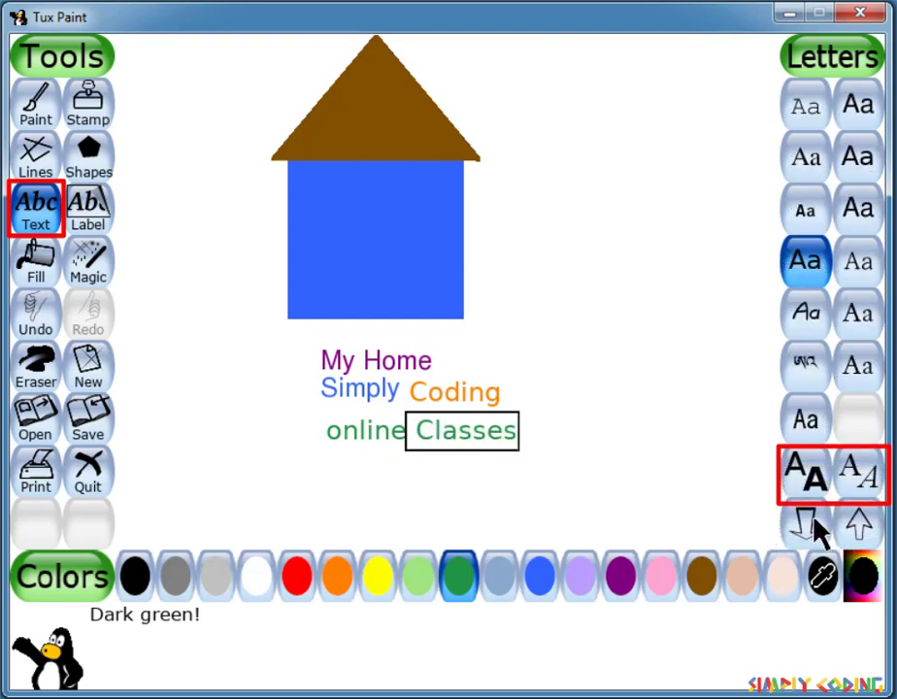
Step: Make the word "Classes" bold and italic
left_click(815, 475)
left_click(868, 479)
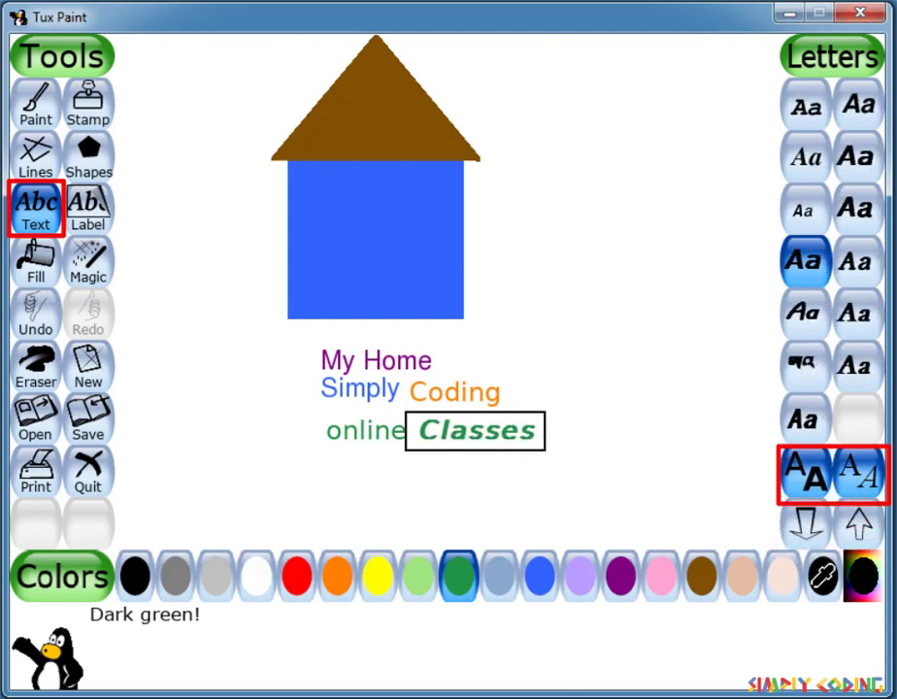
Step: Start an orange label reading "Ghar" on the upper part of the house's blue wall
left_click(83, 218)
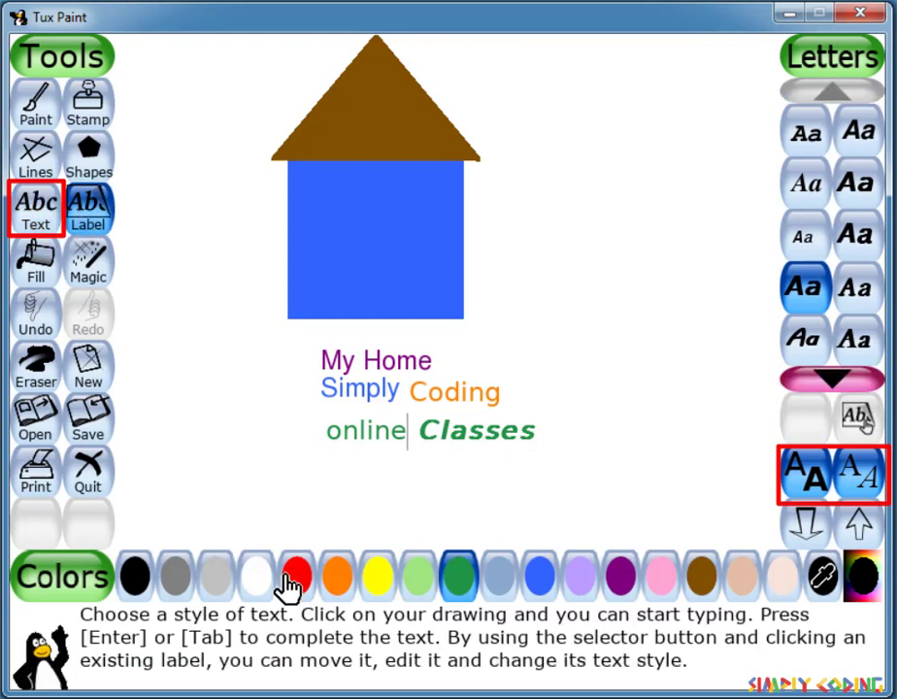
left_click(337, 577)
left_click(340, 204)
type("Ghar")
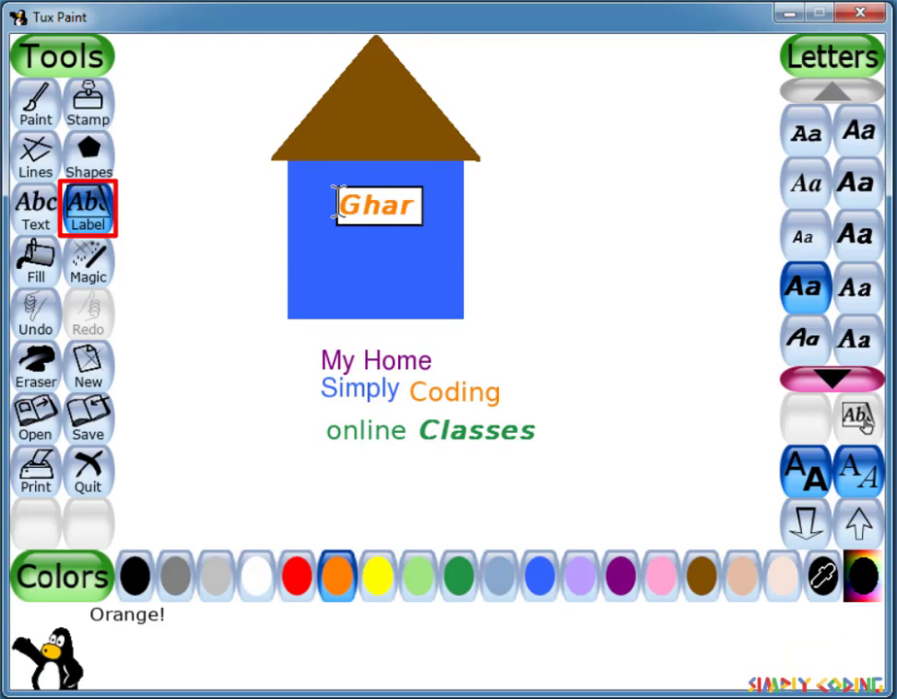
Step: Replace the label's text with "My Home" and move it so it fits within the upper part of the blue wall
key("BackSpace")
key("BackSpace")
key("BackSpace")
key("BackSpace")
type("My Home")
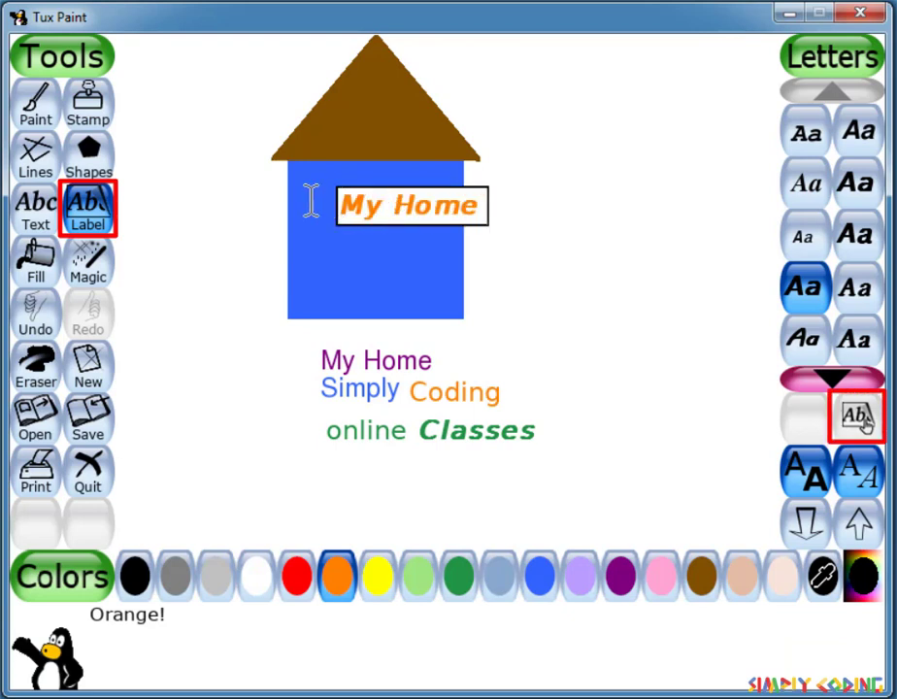
mouse_move(310, 194)
left_mouse_down()
mouse_move(294, 201)
mouse_move(315, 199)
left_mouse_up()
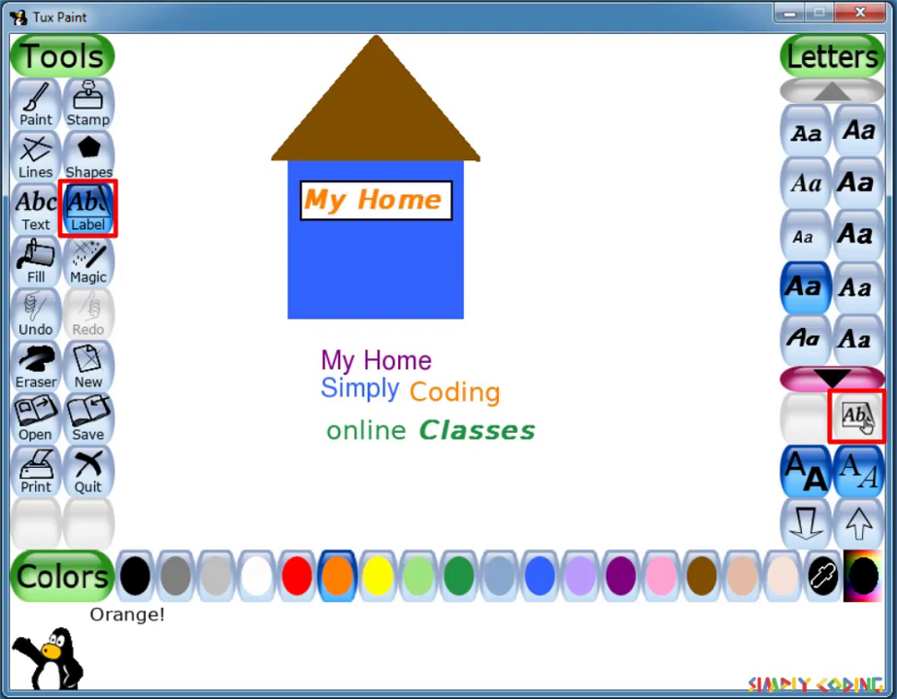
Step: Draw a filled yellow rectangle behind the "My Home" label on the house's wall
left_click(90, 153)
left_click(381, 581)
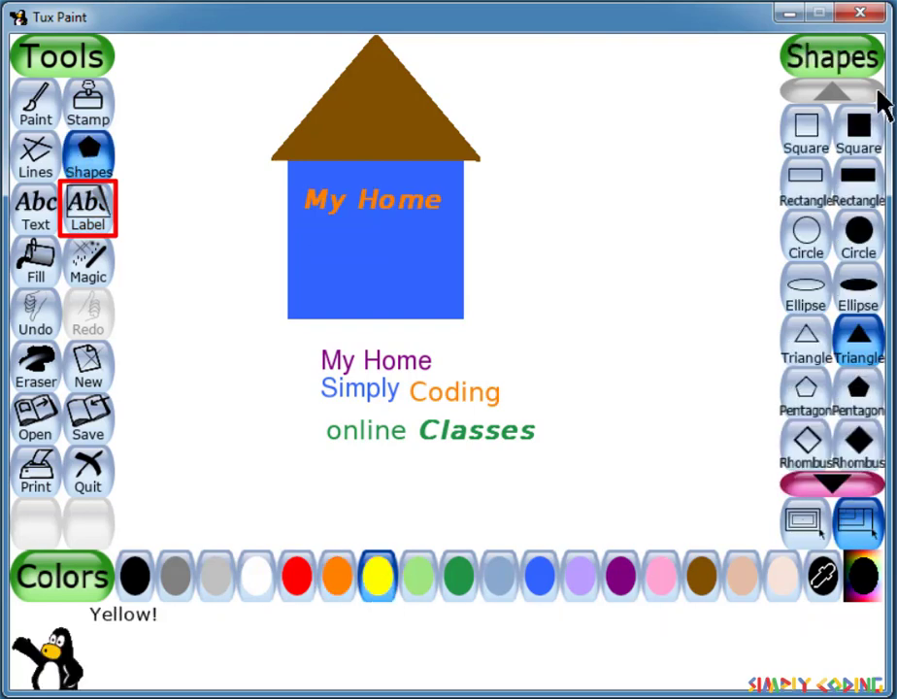
left_click(859, 177)
mouse_move(299, 186)
left_mouse_down()
mouse_move(313, 201)
mouse_move(446, 215)
left_mouse_up()
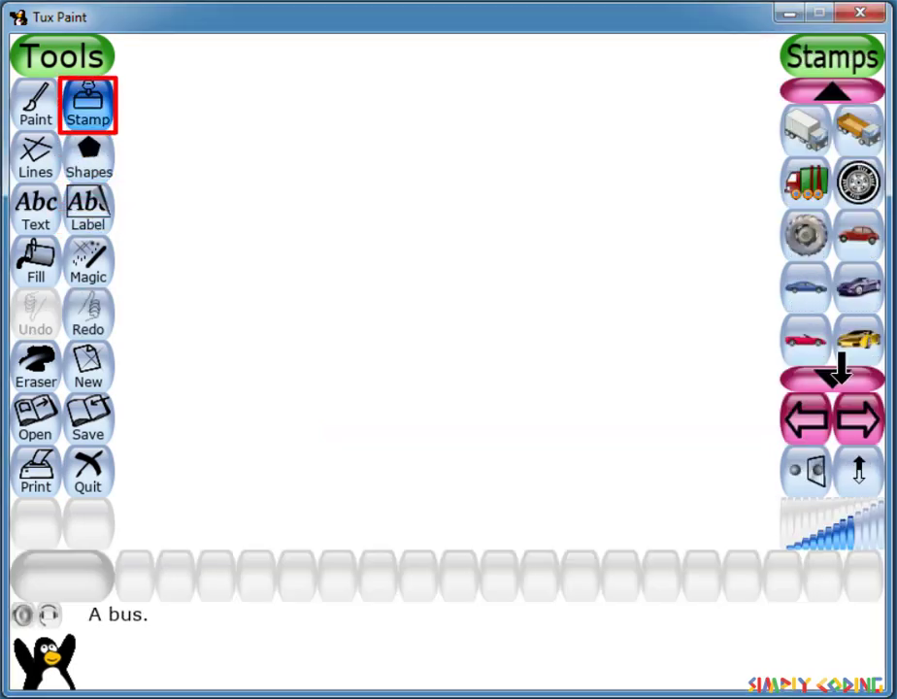
Step: Stamp the yellow sports car in the upper middle of the blank canvas
left_click(850, 355)
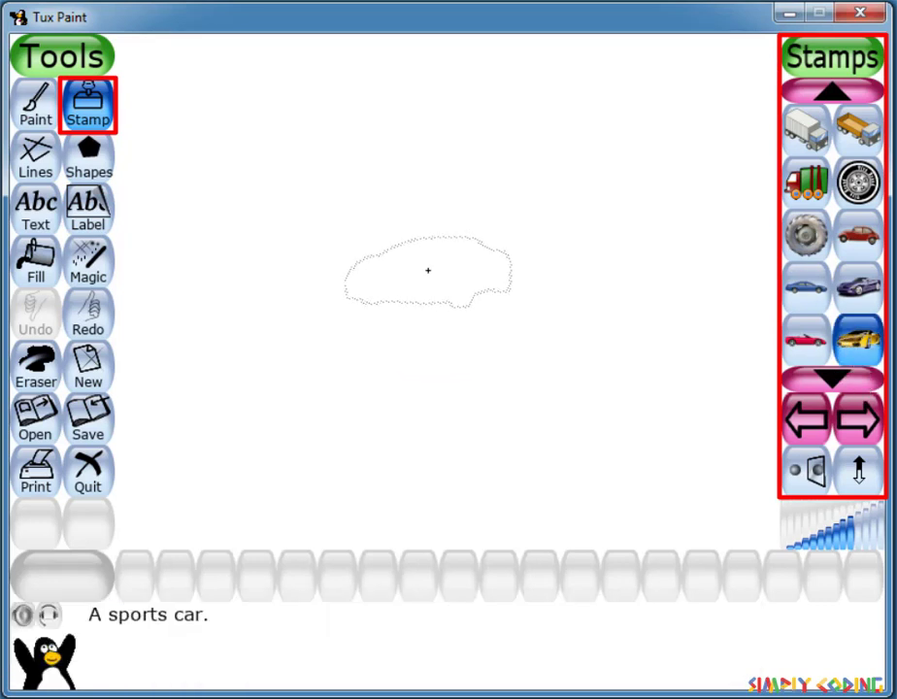
left_click(423, 247)
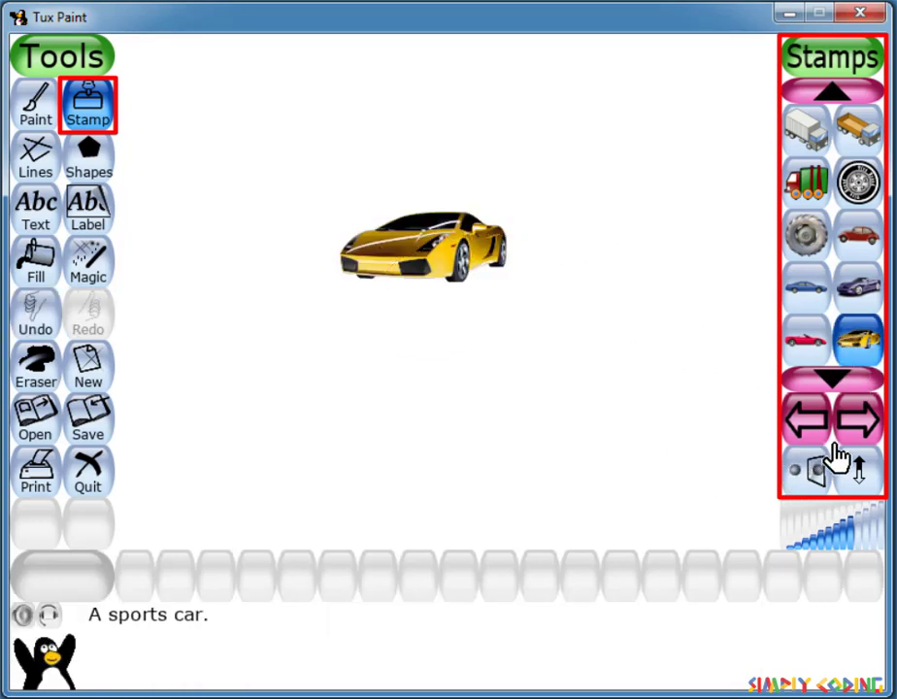
Step: Browse through the animal stamps and move on to the penguin stamp category
left_click(855, 423)
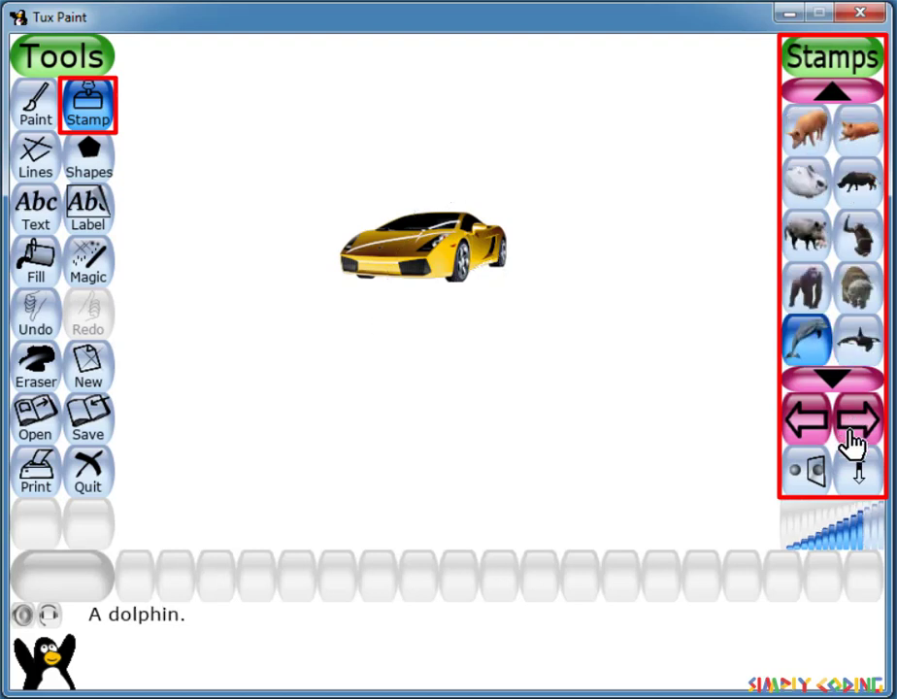
left_click(829, 369)
left_click(827, 368)
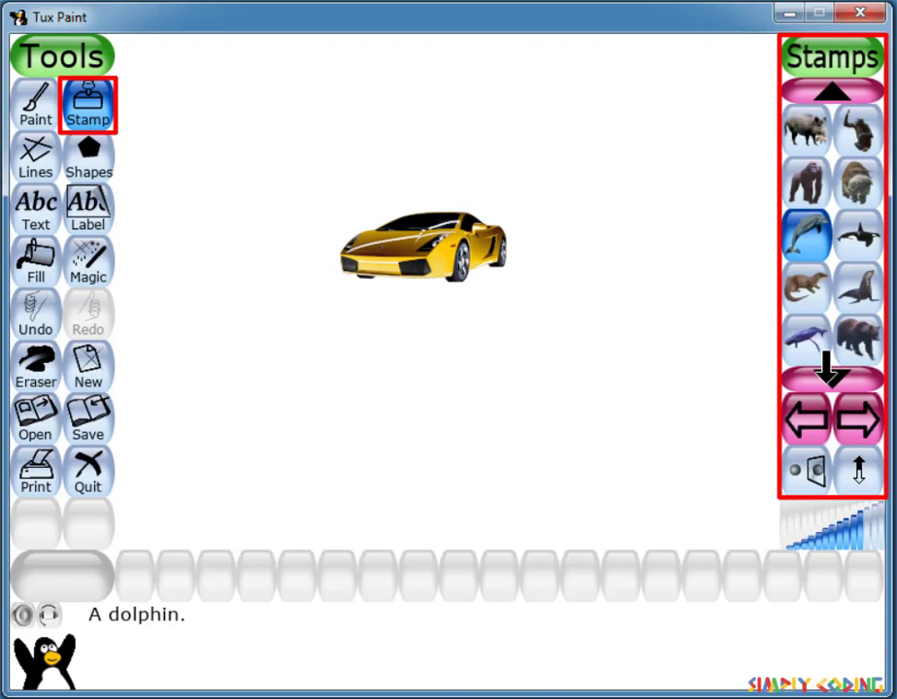
left_click(827, 368)
left_click(827, 368)
left_click(827, 368)
left_click(827, 368)
left_click(827, 368)
left_click(827, 368)
left_click(827, 368)
left_click(828, 368)
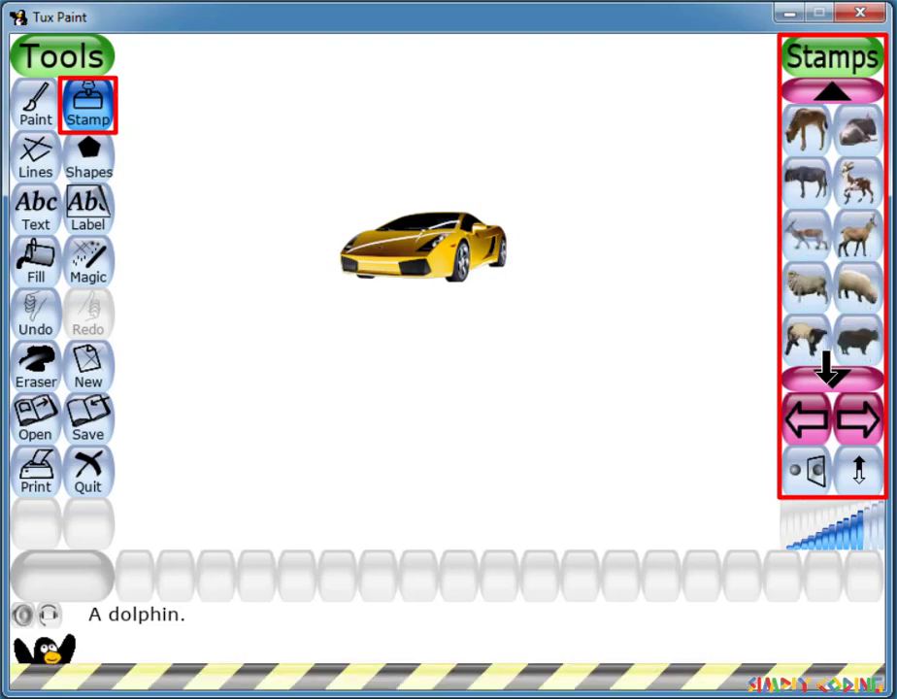
left_click(828, 368)
left_click(827, 368)
left_click(827, 368)
left_click(827, 368)
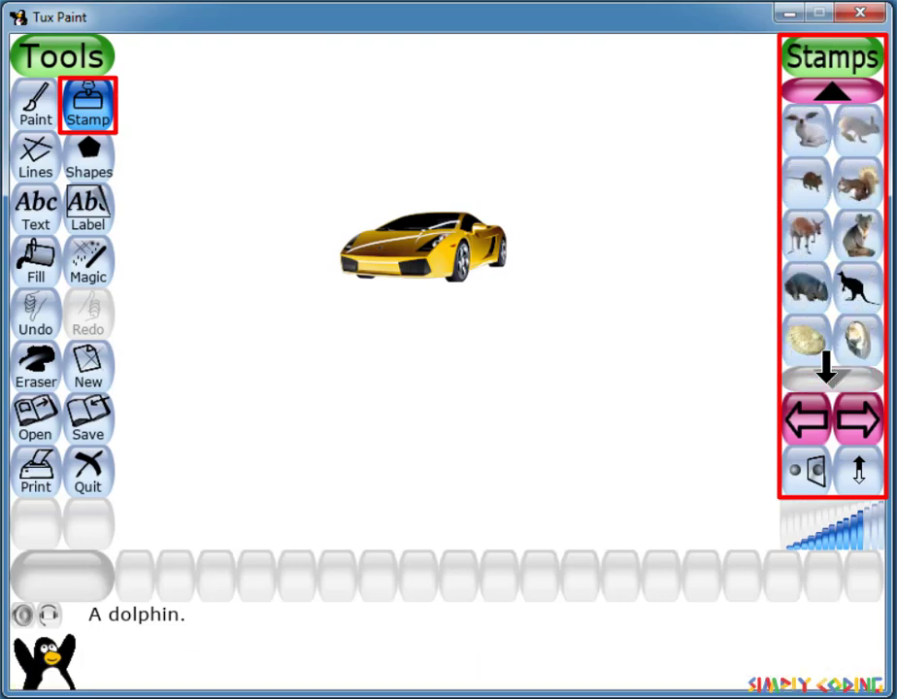
left_click(858, 427)
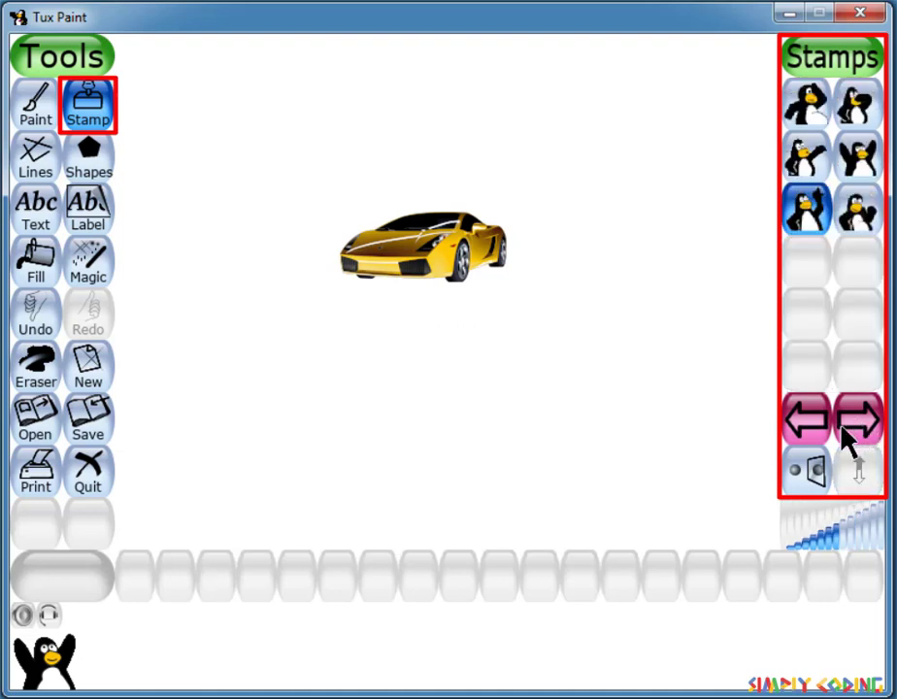
Step: Stamp the woman dancing in a ball gown at the canvas's lower right and the scarecrow at its lower left
left_click(845, 437)
left_click(807, 236)
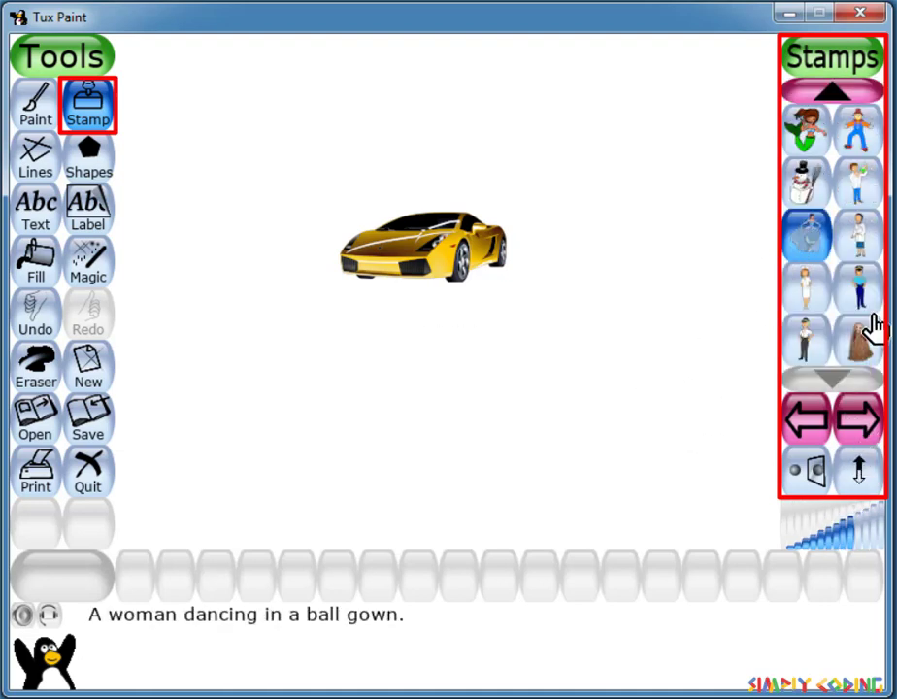
left_click(633, 416)
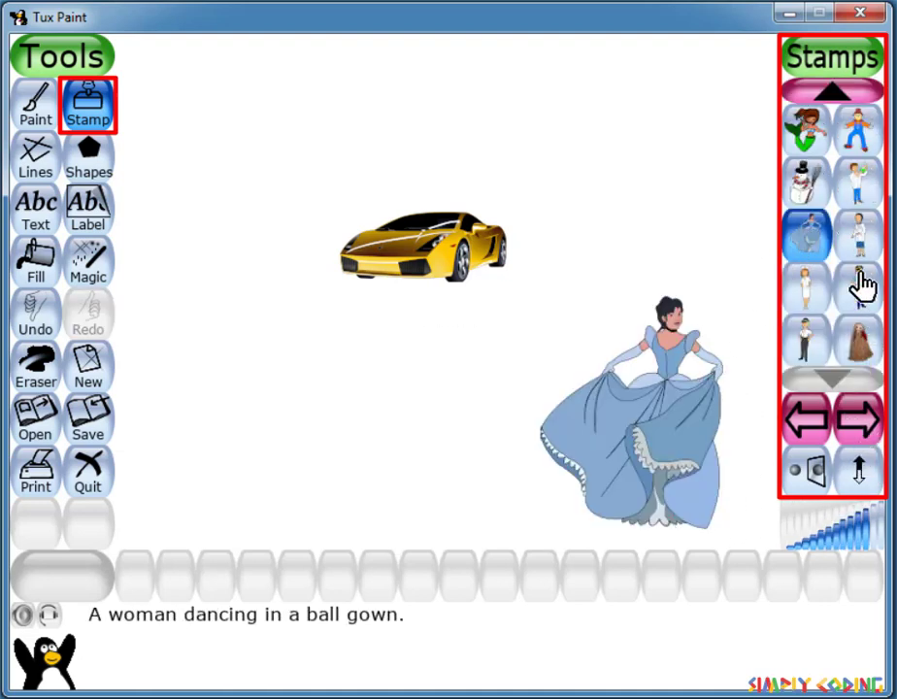
left_click(854, 127)
left_click(236, 399)
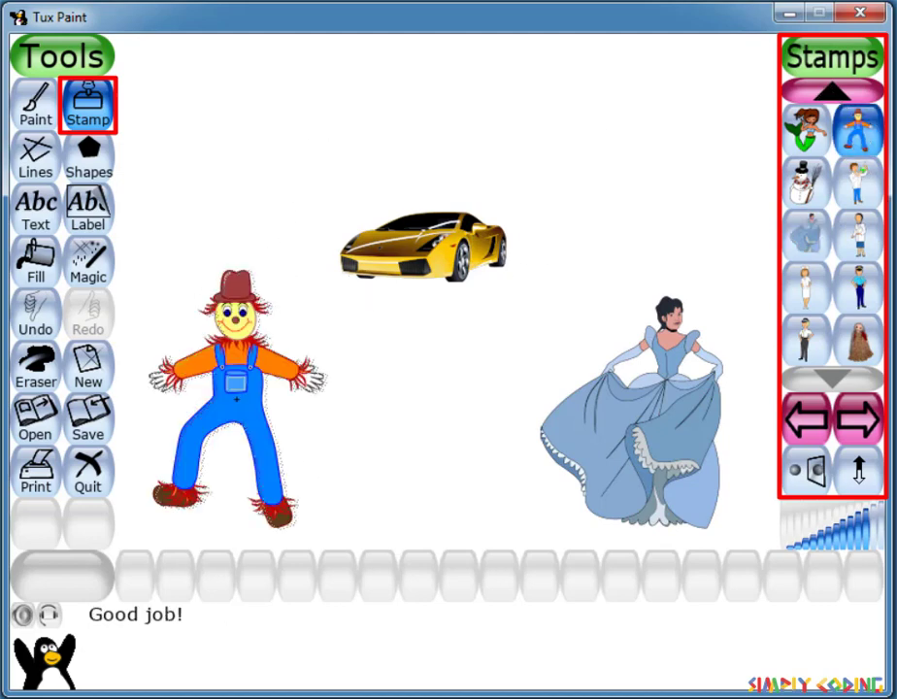
Step: Browse the stamp categories in both directions, including penguins, animals and flowers
left_click(854, 127)
left_click(811, 423)
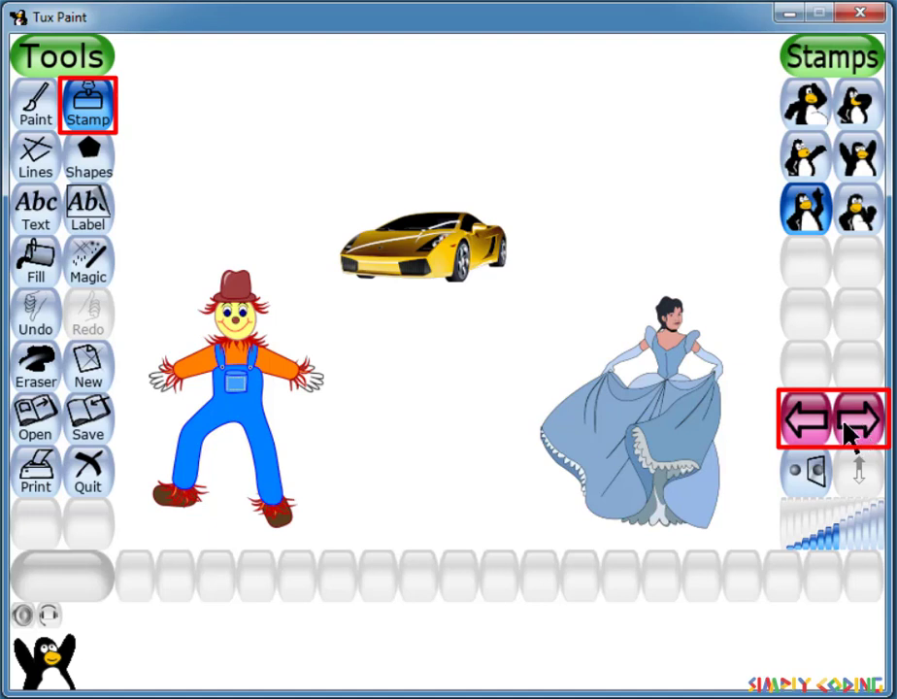
left_click(816, 428)
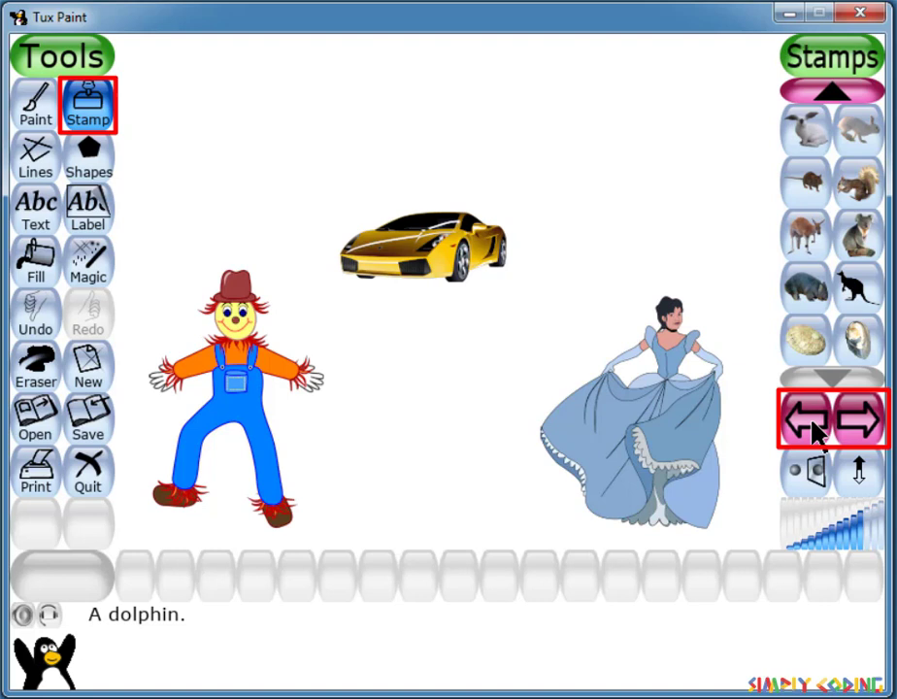
left_click(867, 423)
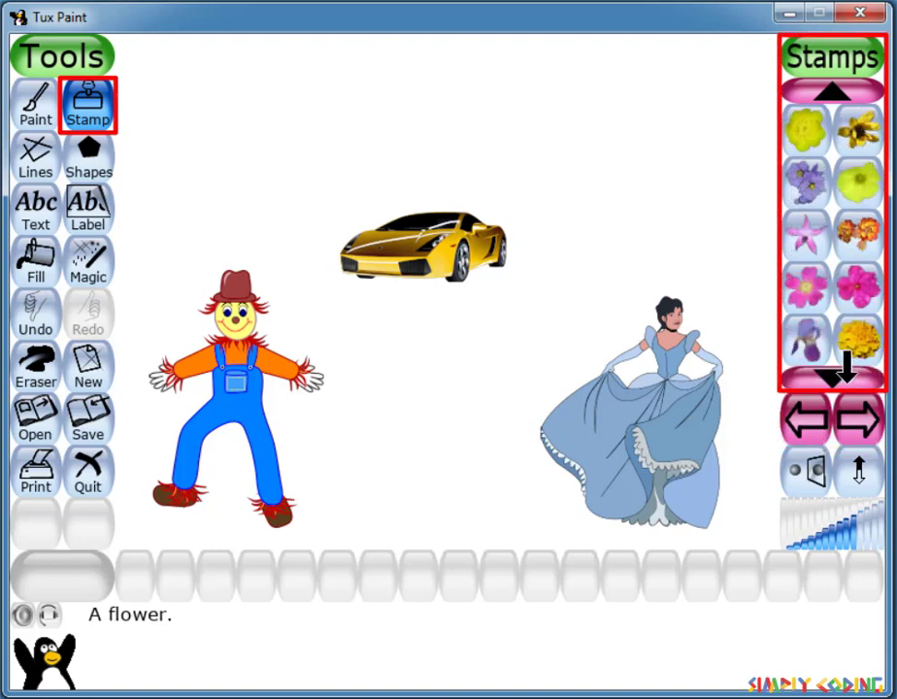
left_click(847, 369)
left_click(840, 371)
left_click(832, 373)
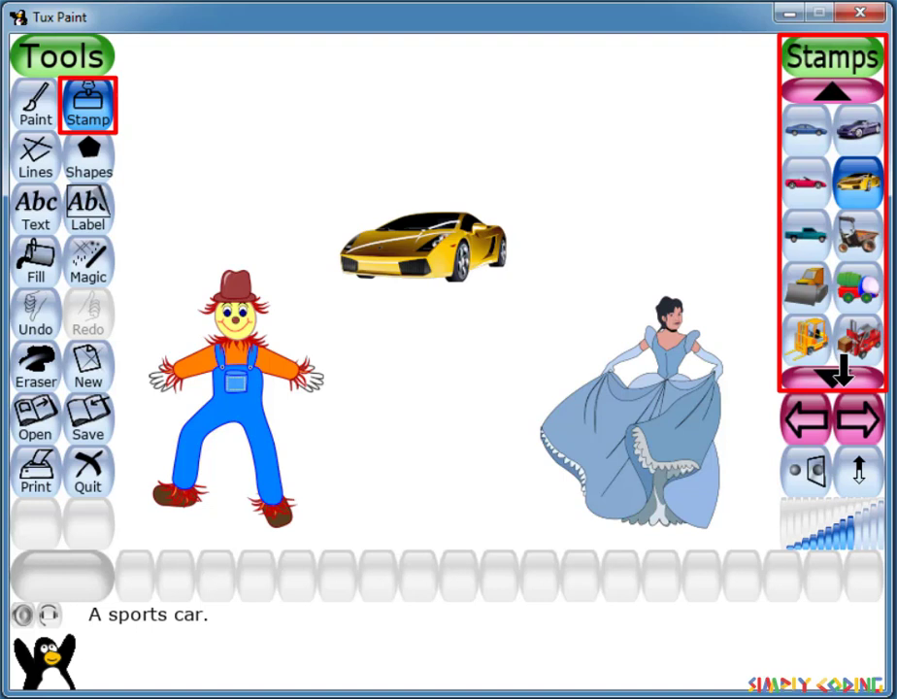
Step: Find the blue bicycle among the vehicle stamps and stamp it between the scarecrow and the woman
left_click(831, 368)
left_click(831, 368)
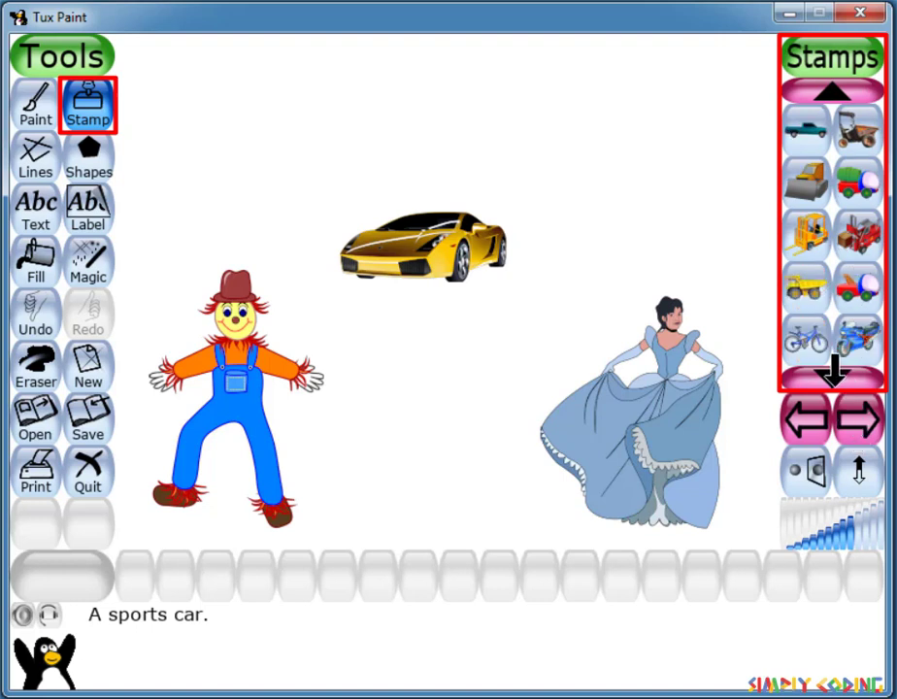
left_click(834, 370)
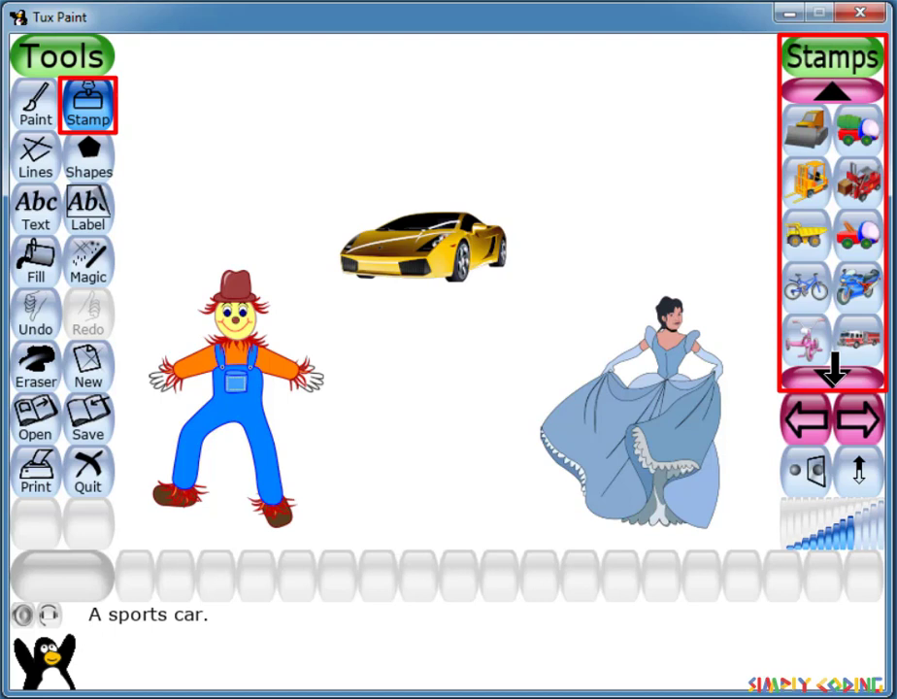
left_click(832, 371)
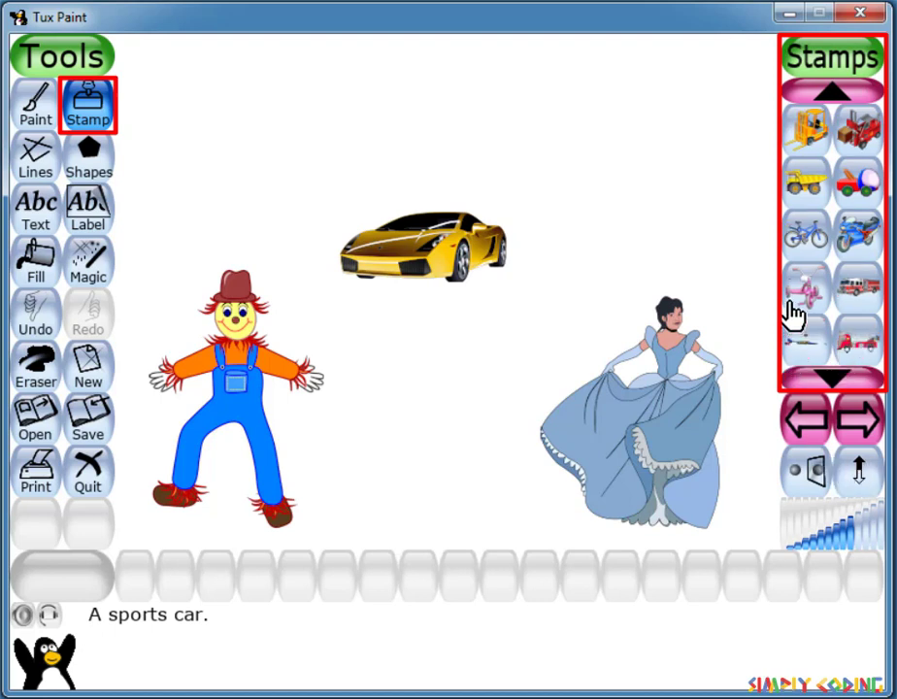
left_click(806, 243)
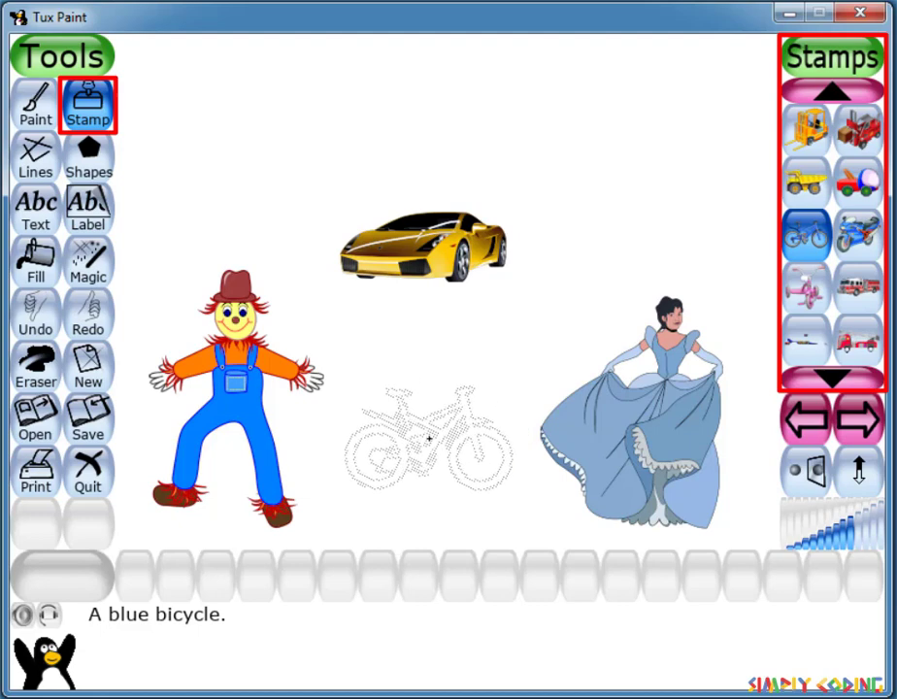
left_click(430, 439)
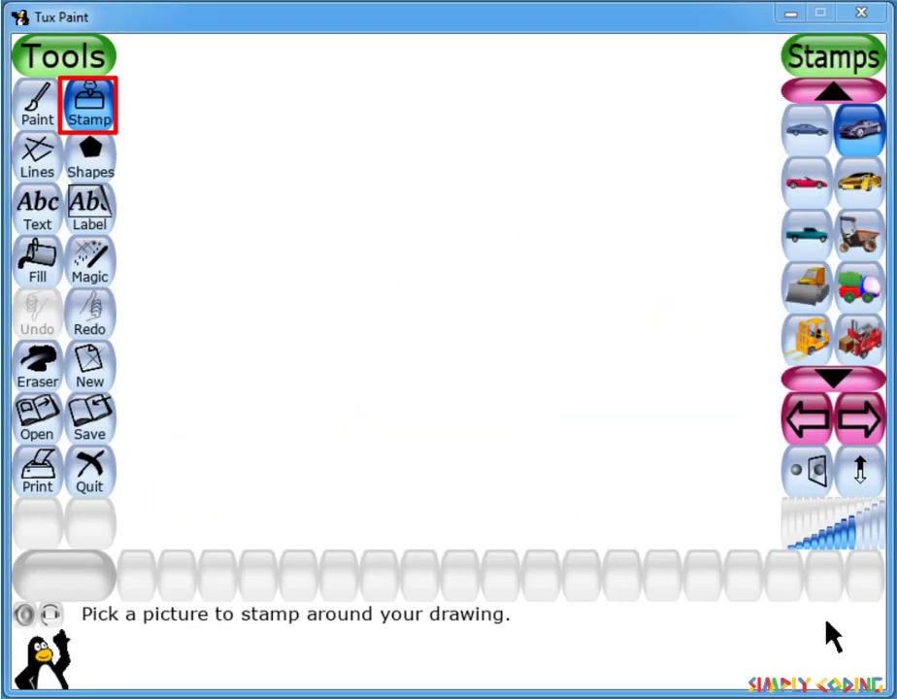
Step: Stamp a red sedan car at the blank canvas's lower left and a lavender one beside it
left_click(810, 136)
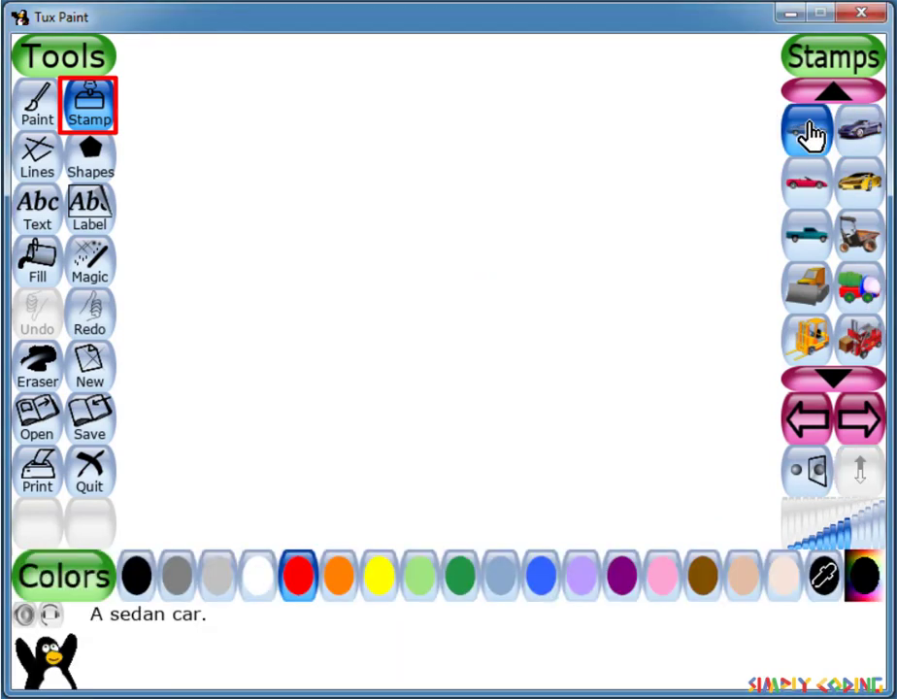
left_click(231, 481)
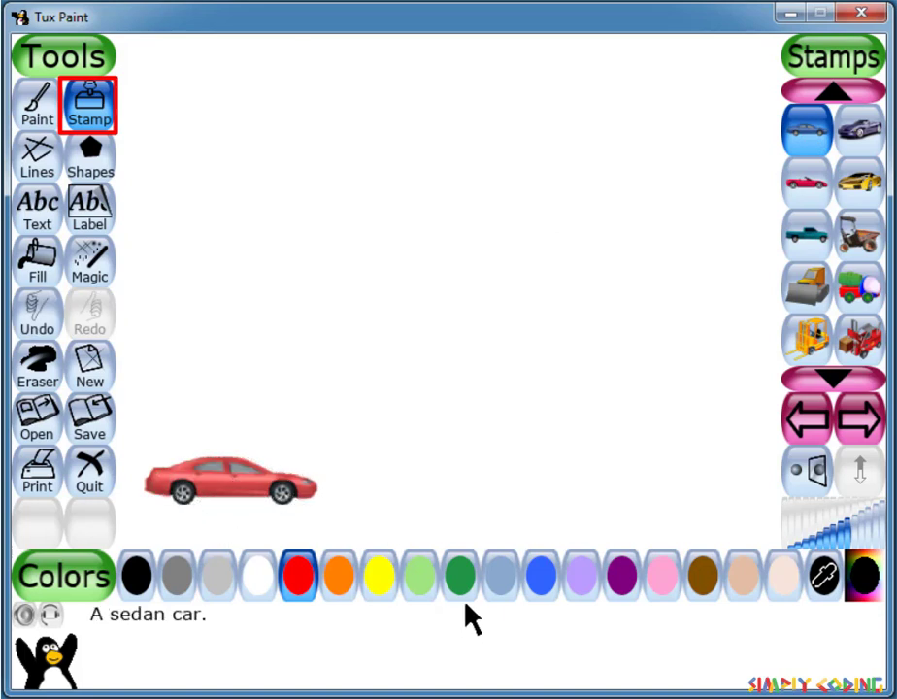
left_click(585, 588)
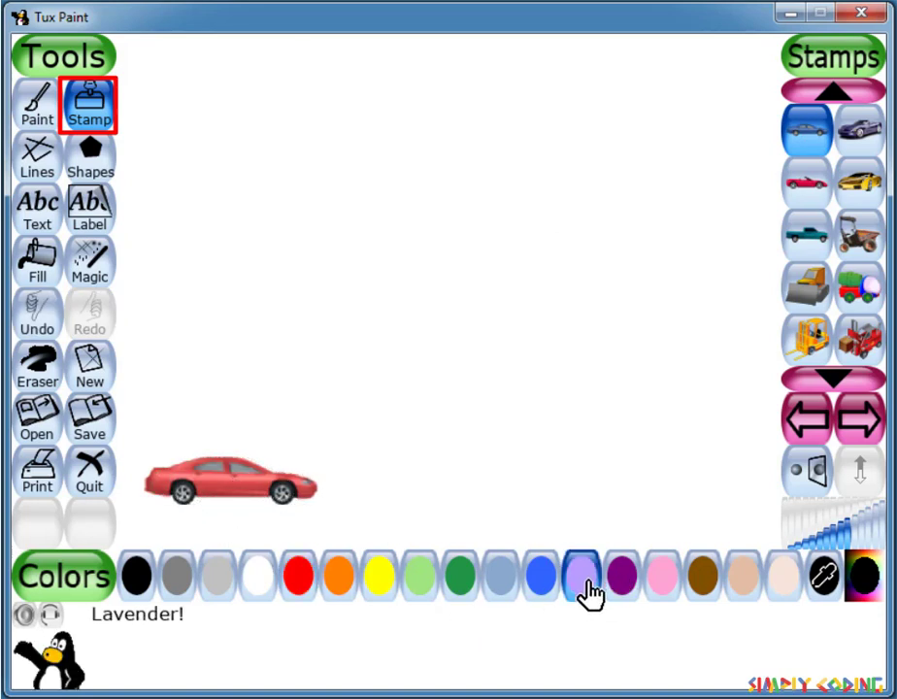
left_click(808, 134)
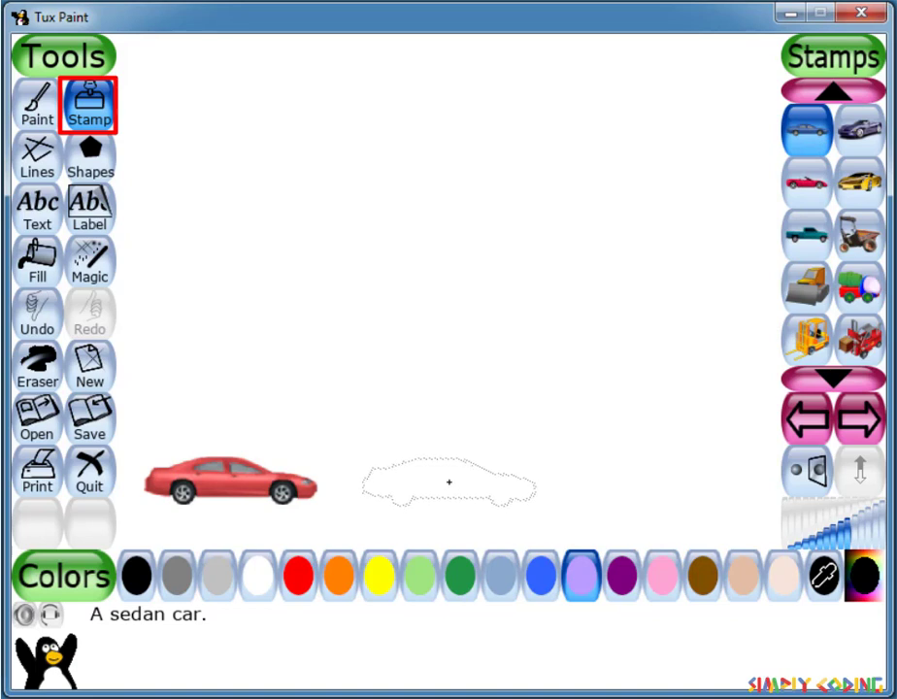
left_click(449, 480)
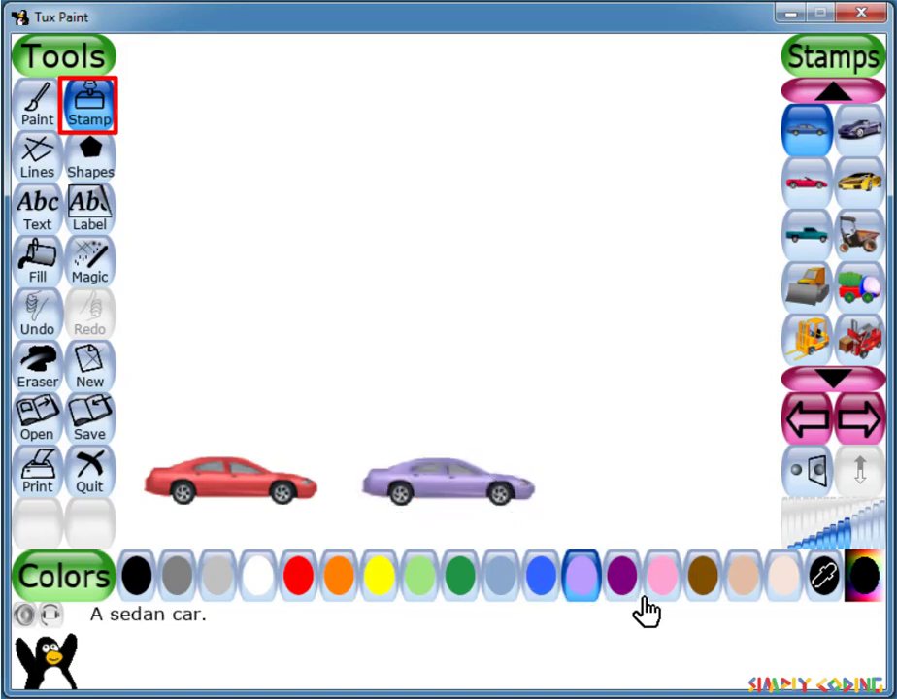
Step: Stamp an orange sedan car at the canvas's lower right, beside the lavender one
left_click(340, 582)
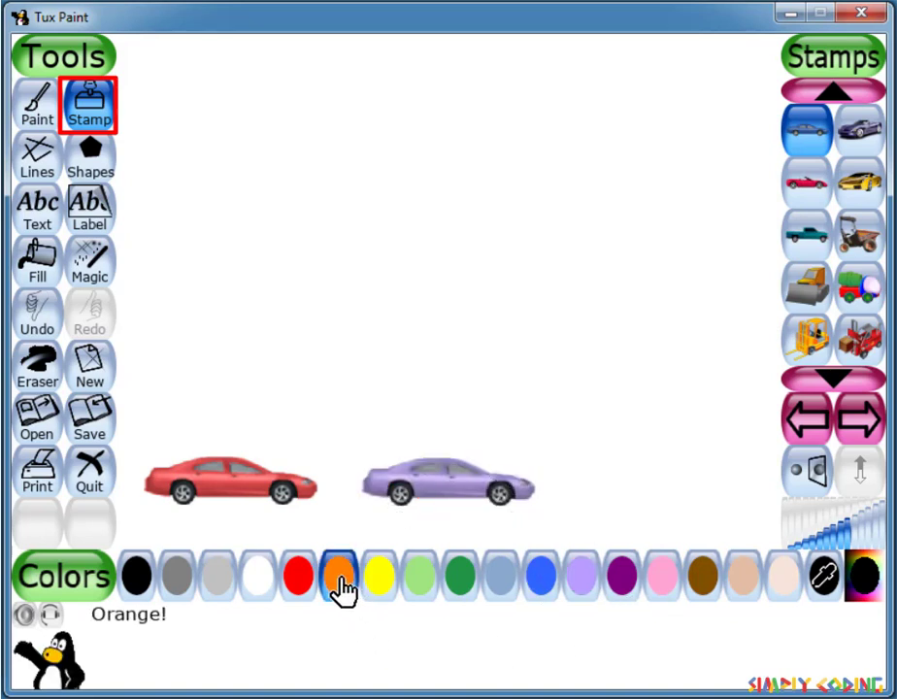
left_click(813, 139)
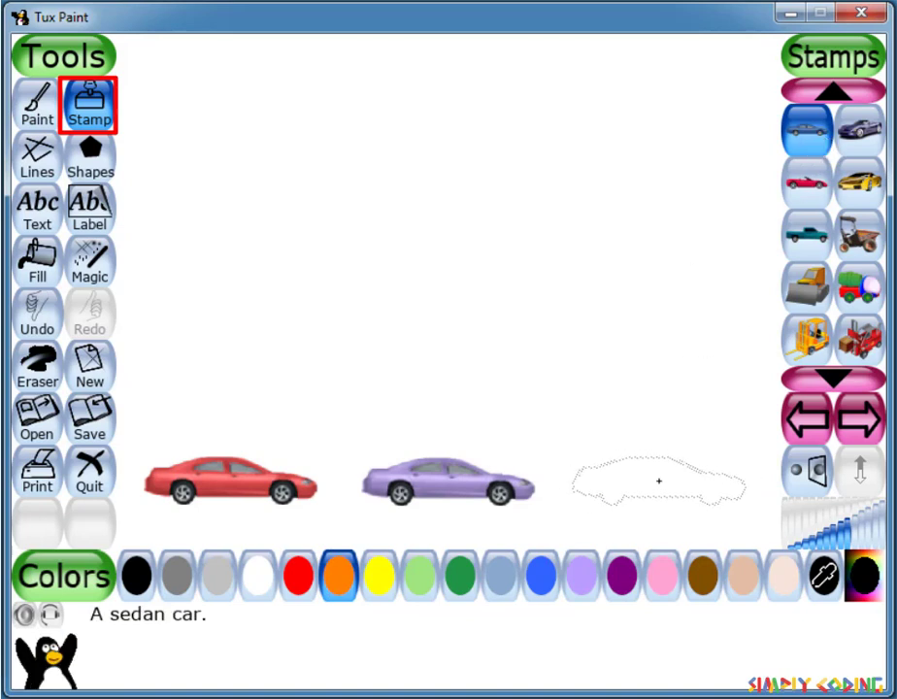
left_click(672, 483)
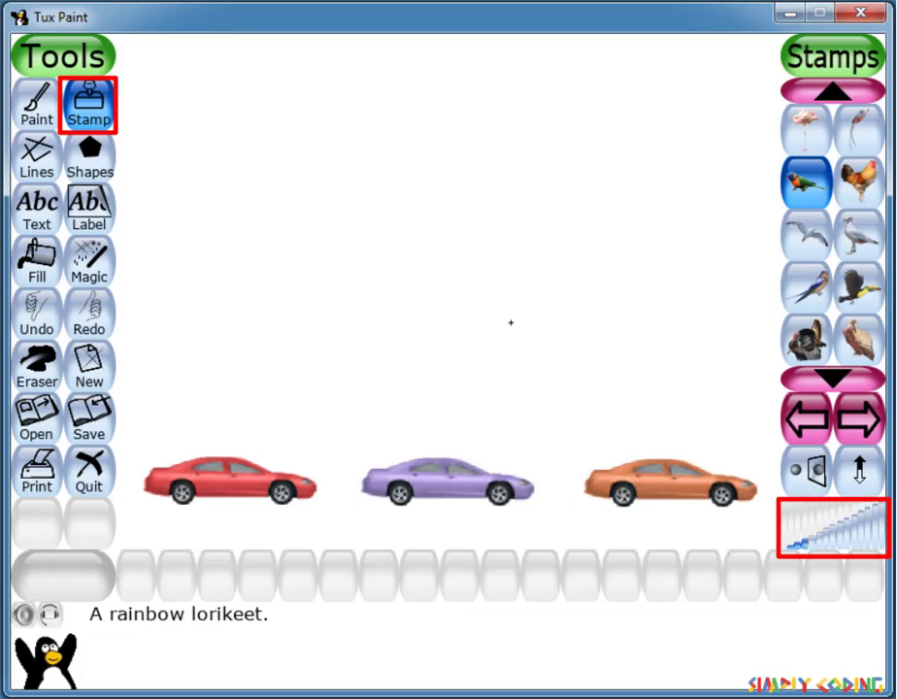
Step: Stamp four mirrored rainbow lorikeets in increasing sizes, rising from the left of the canvas towards its upper middle
left_click(791, 473)
left_click(163, 271)
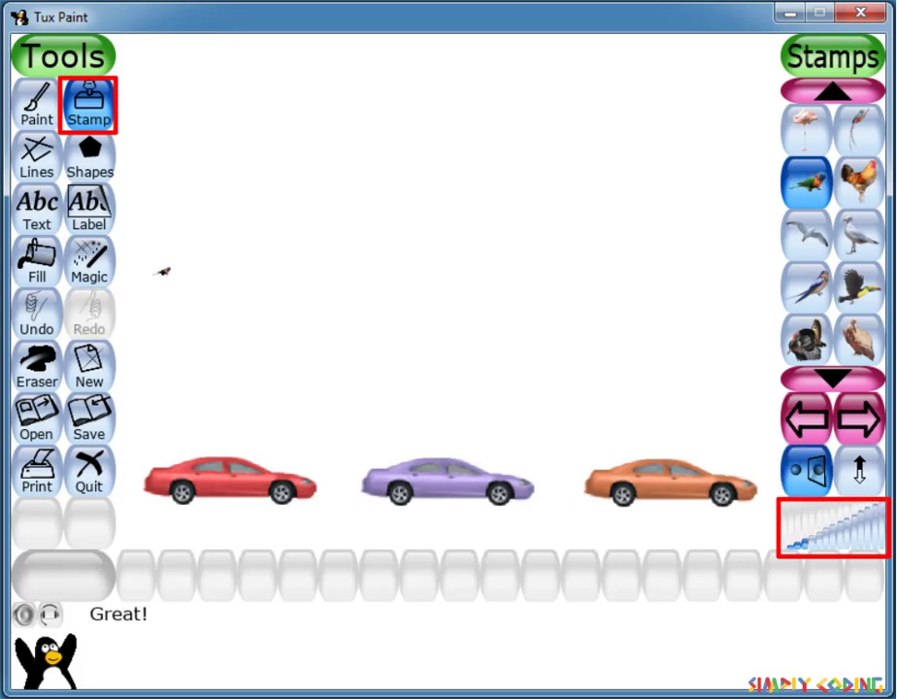
left_click(830, 551)
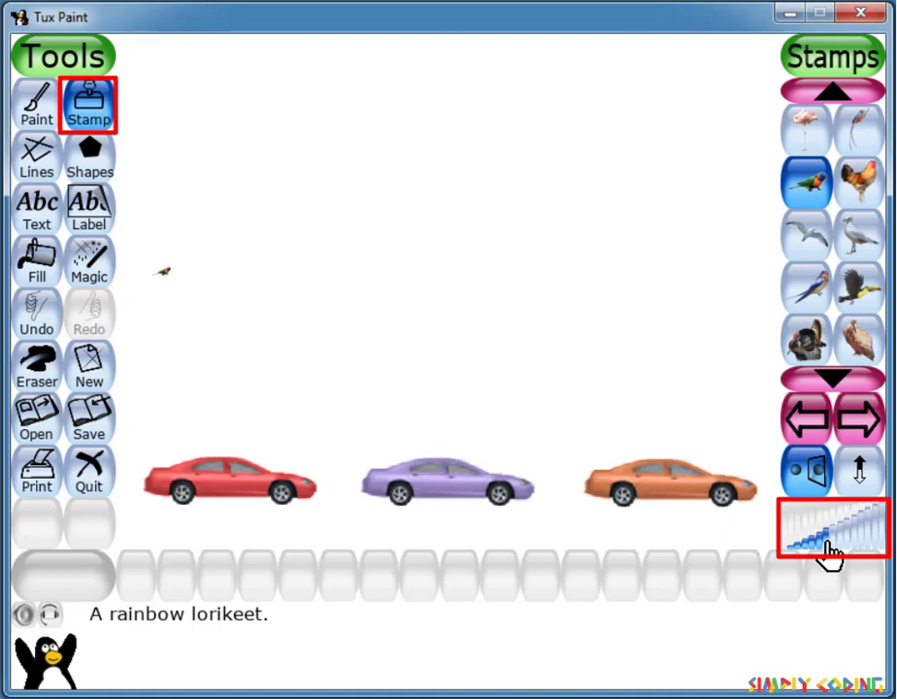
left_click(229, 222)
left_click(833, 544)
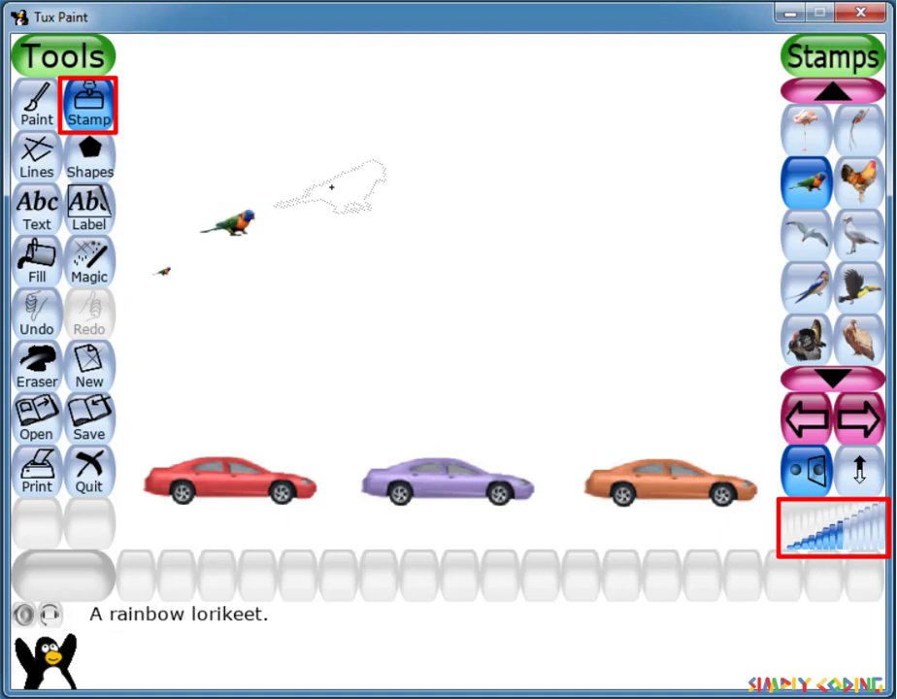
left_click(330, 186)
left_click(855, 536)
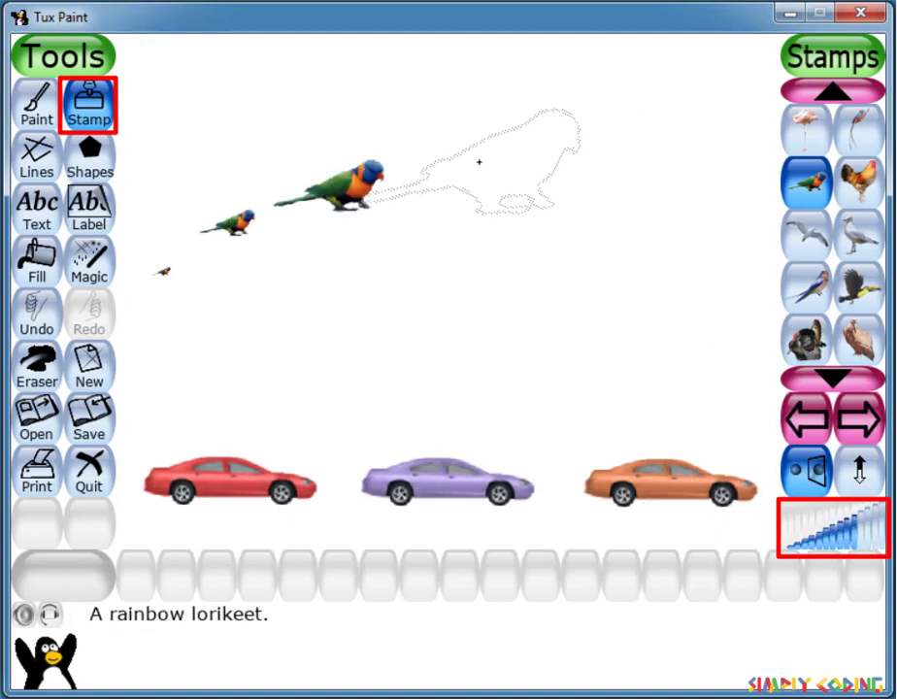
left_click(455, 191)
Step: Stamp an anthurium above the red car and a horizontally mirrored copy to its right
left_click(806, 418)
left_click(806, 476)
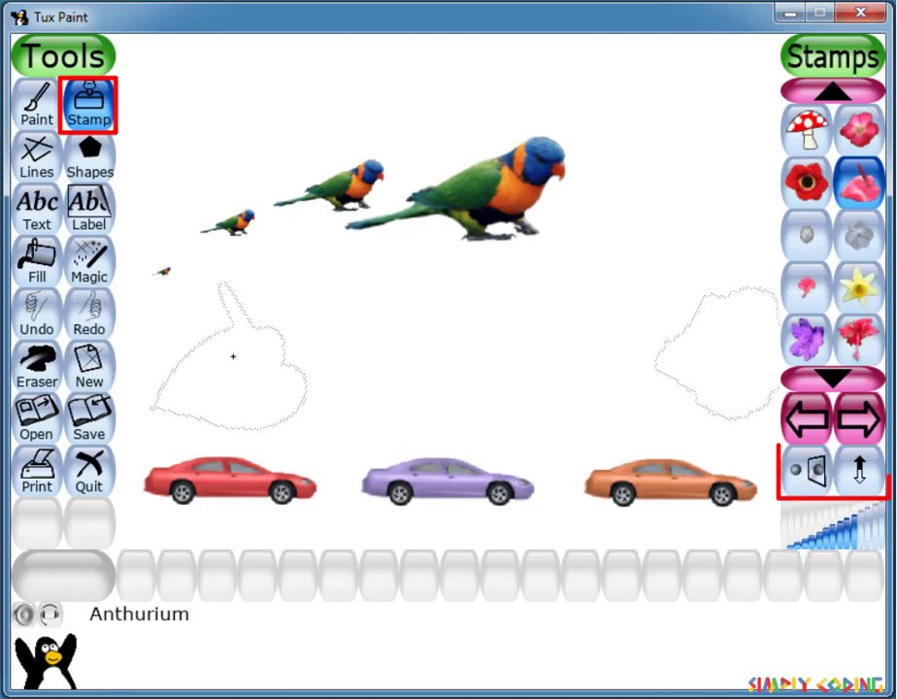
left_click(215, 352)
left_click(802, 476)
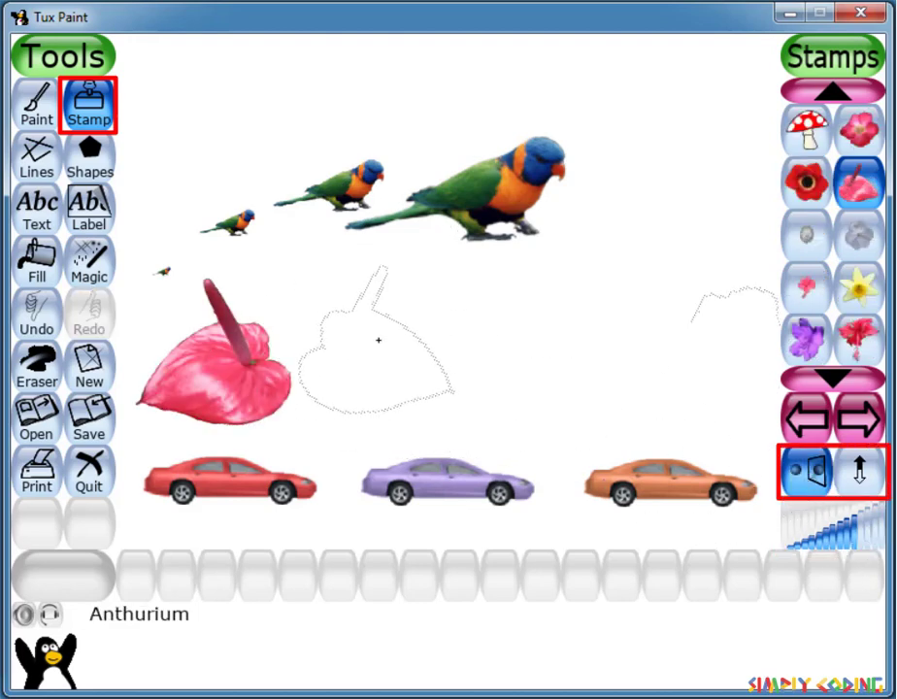
left_click(381, 344)
Step: Stamp an upright palm tree above the orange car and a vertically flipped one beside it
left_click(832, 379)
left_click(806, 338)
left_click(636, 315)
left_click(860, 472)
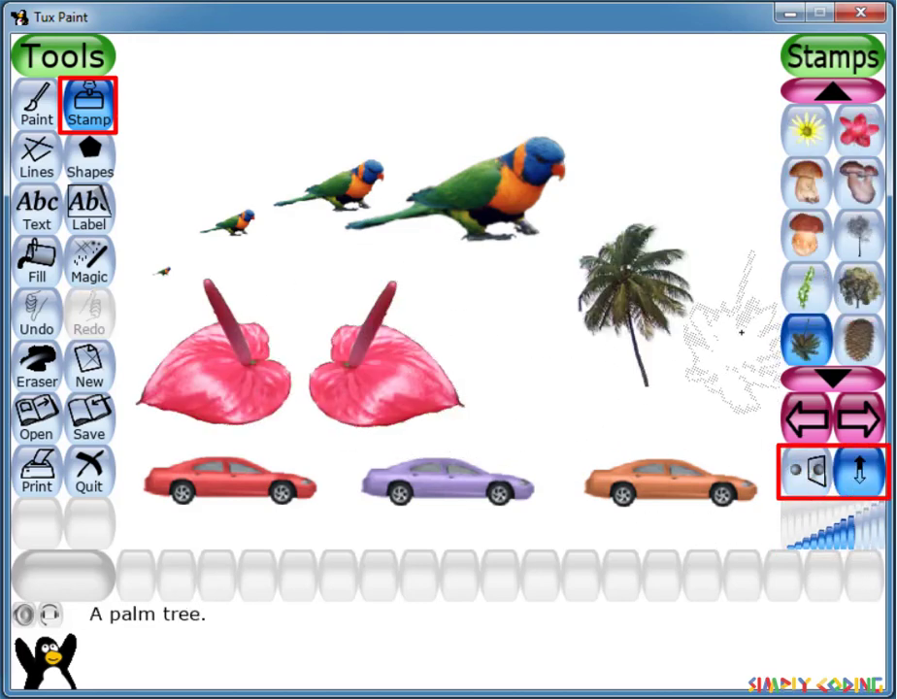
left_click(730, 332)
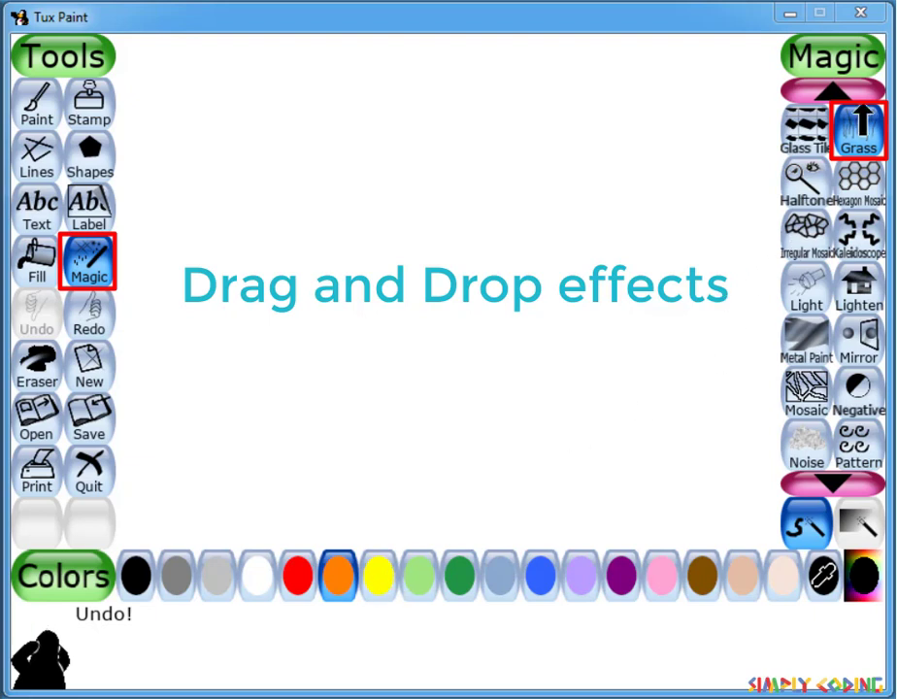
Step: Draw dark green Magic grass down the upper middle of the blank canvas and red grass directly below it
left_click(460, 576)
left_click(858, 129)
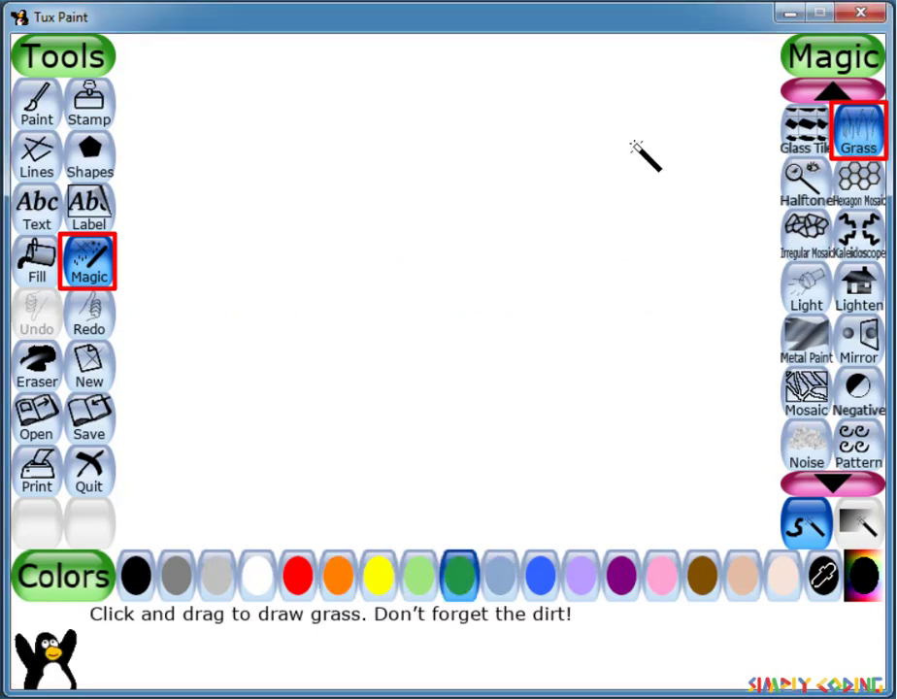
left_click(423, 61)
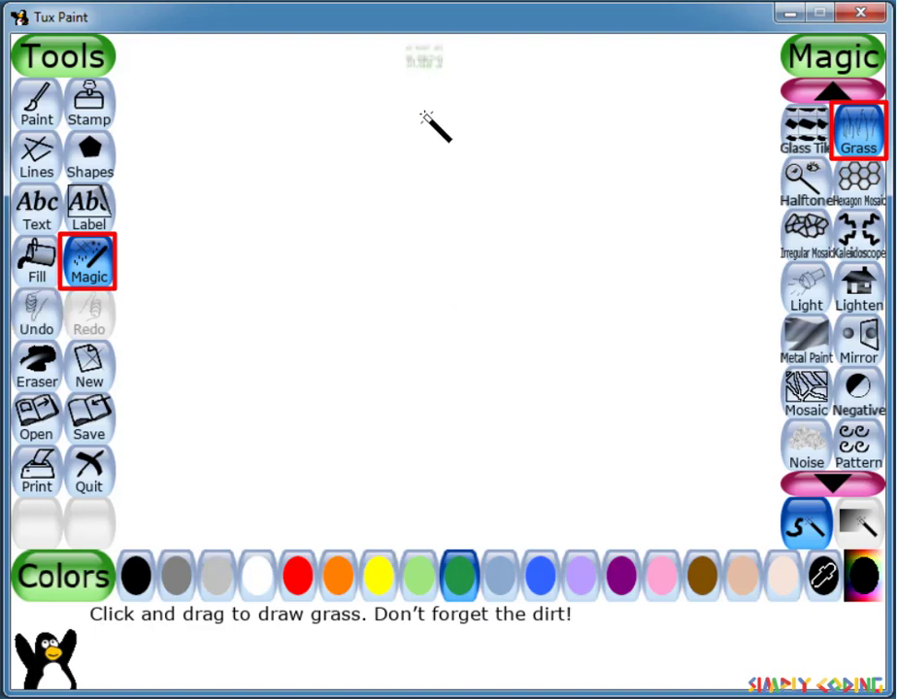
left_click(425, 114)
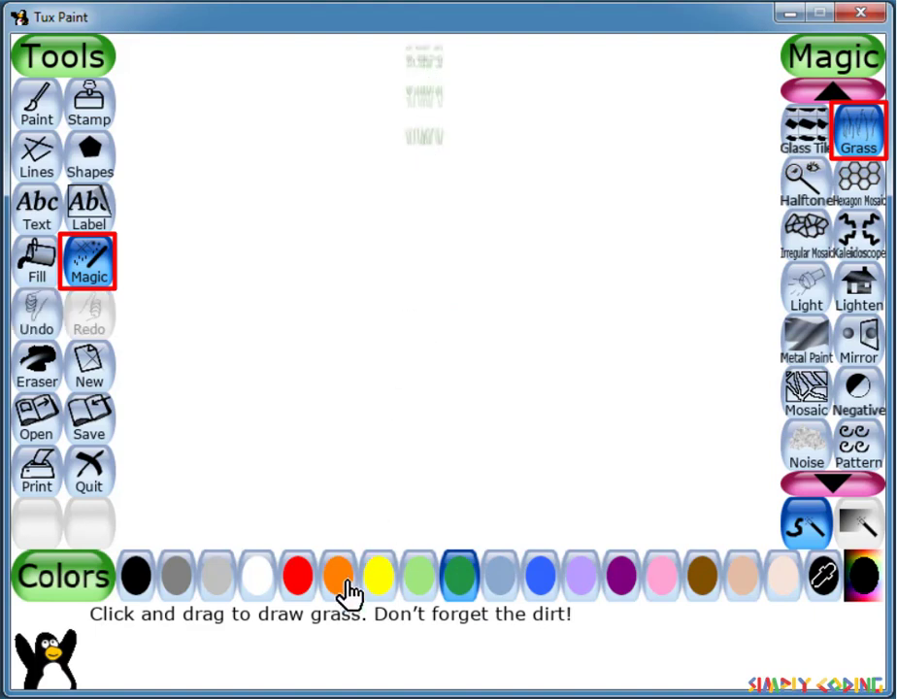
left_click(301, 579)
left_click_drag(423, 199, 418, 275)
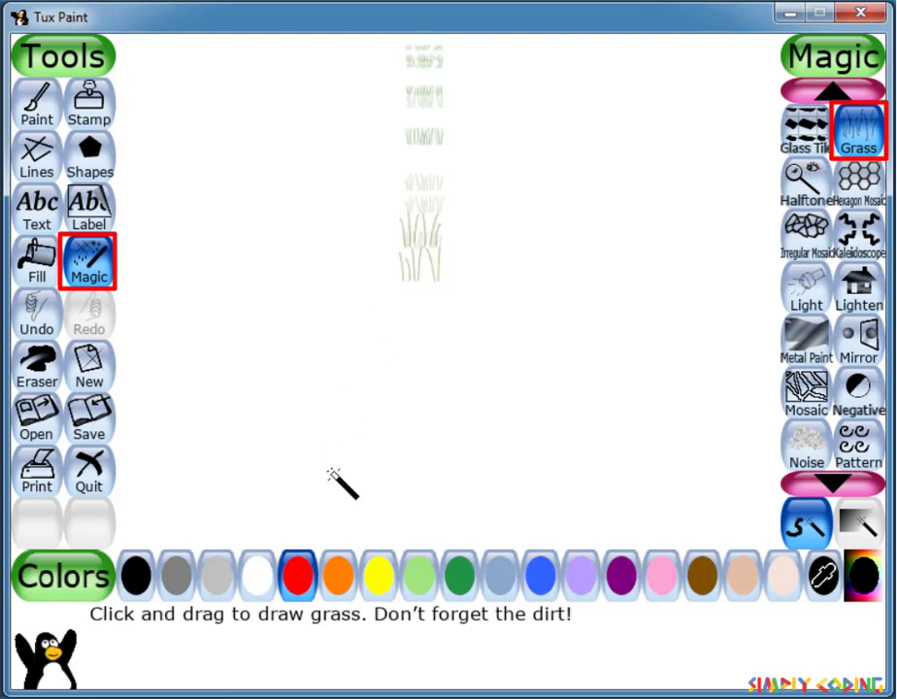
Step: Draw purple grass down to the canvas's lower edge, below the red grass
left_click(340, 583)
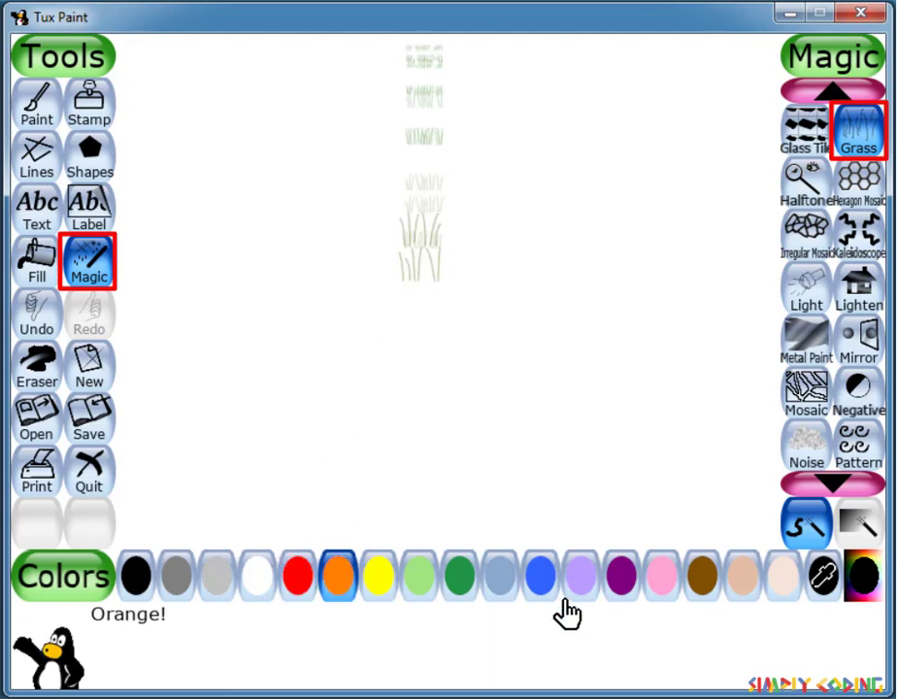
left_click(621, 577)
mouse_move(415, 339)
left_mouse_down()
mouse_move(406, 379)
mouse_move(412, 439)
left_mouse_up()
left_click(413, 530)
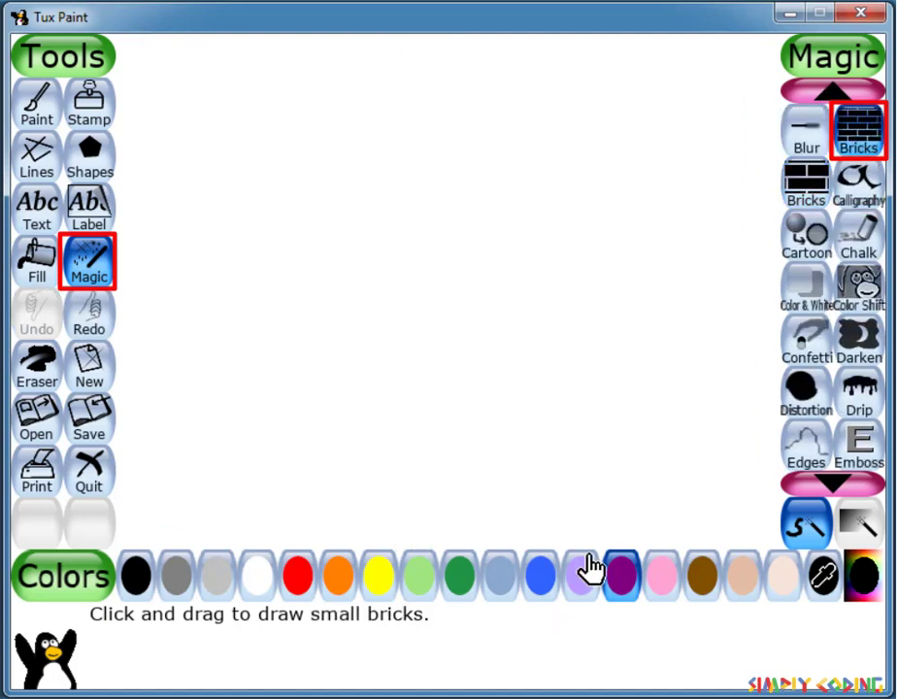
Step: Draw rows of small Magic bricks across the top of the blank canvas in brown and purple
left_click(701, 576)
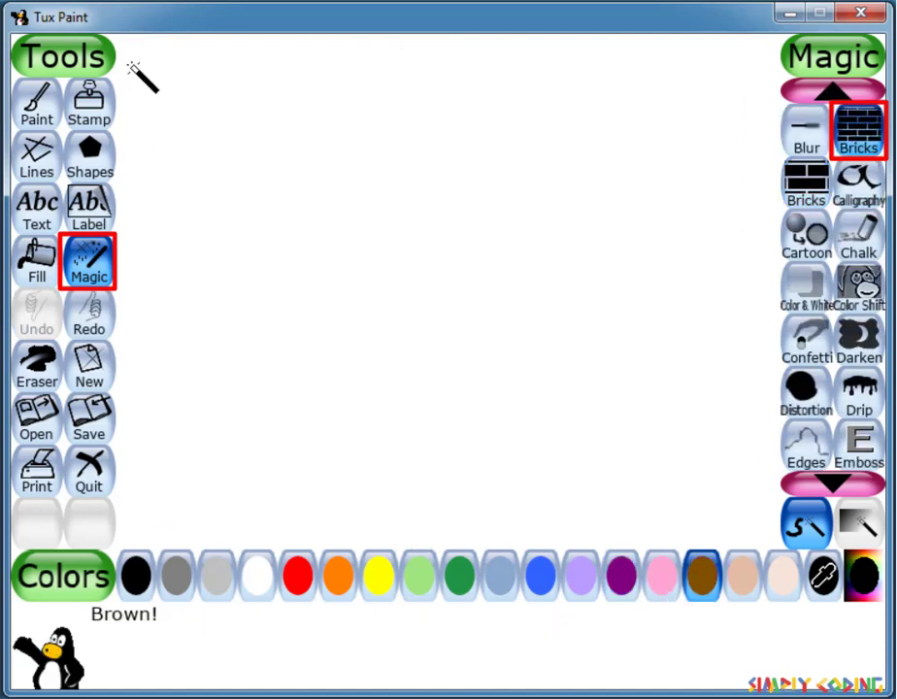
mouse_move(132, 68)
left_mouse_down()
mouse_move(767, 79)
mouse_move(423, 85)
mouse_move(476, 64)
mouse_move(714, 63)
mouse_move(432, 80)
left_mouse_up()
left_click(621, 576)
Step: Draw a row of large red bricks below the small ones and a row of large dark green bricks beneath it
left_click(806, 183)
left_click(297, 576)
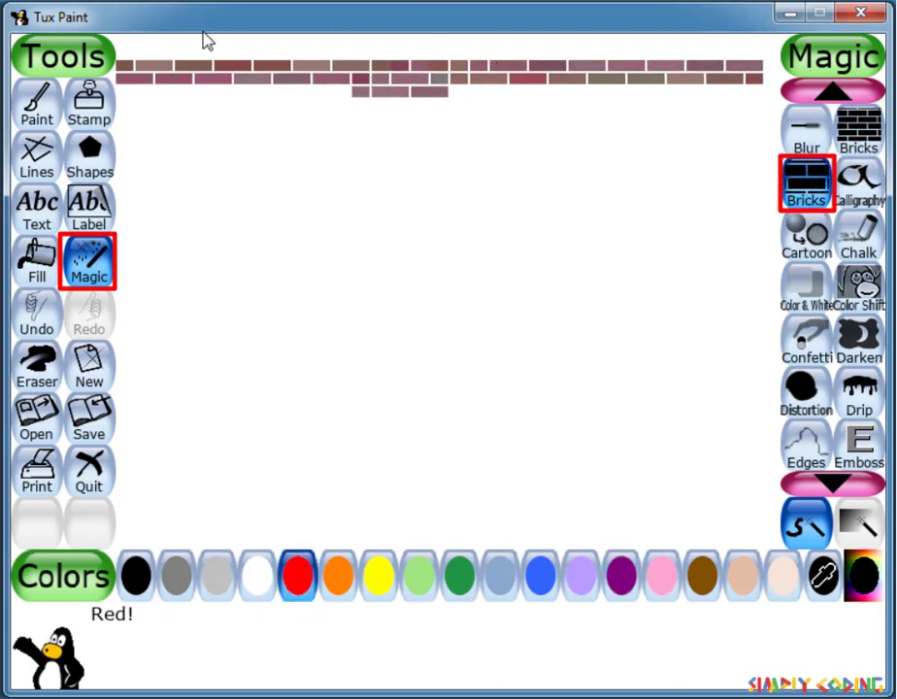
left_click_drag(126, 97, 738, 97)
left_click(471, 581)
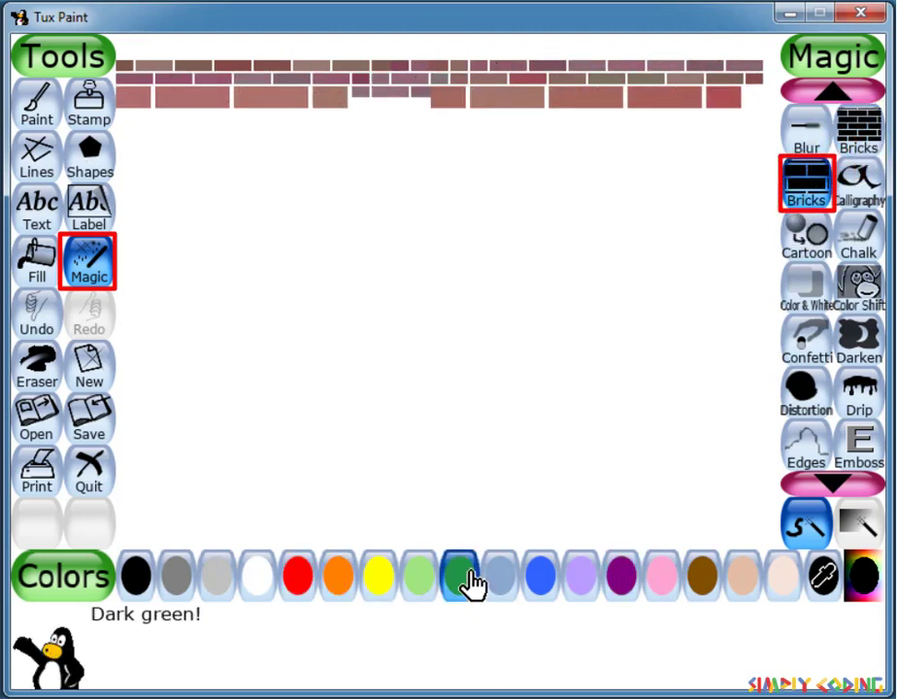
left_click_drag(121, 122, 764, 136)
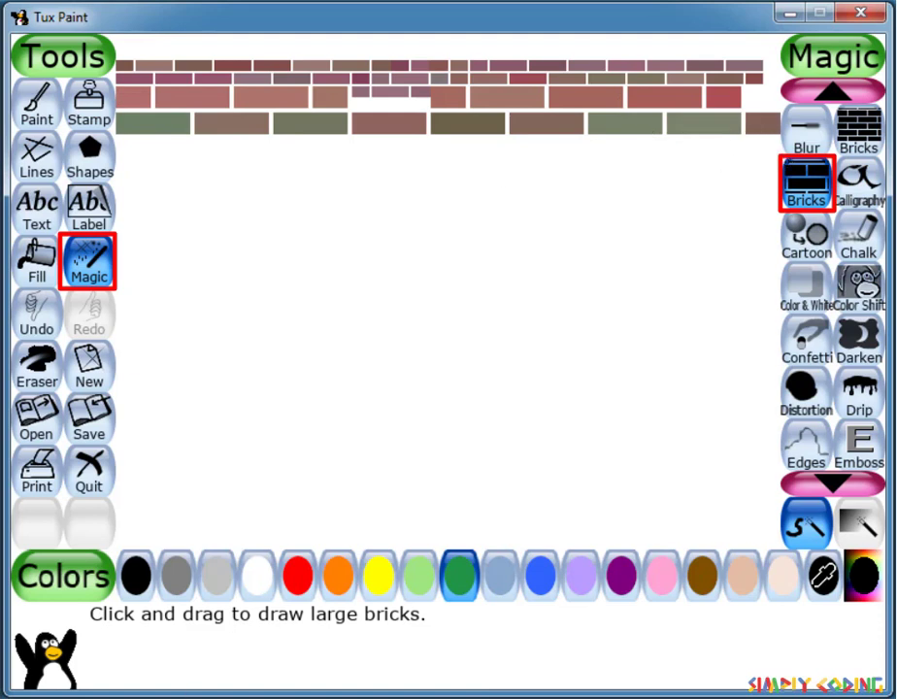
Step: Fill the gaps in the wall's red row with small dark green bricks in the middle and a large one at the right end
left_click(859, 126)
left_click_drag(495, 104, 425, 104)
left_click(806, 183)
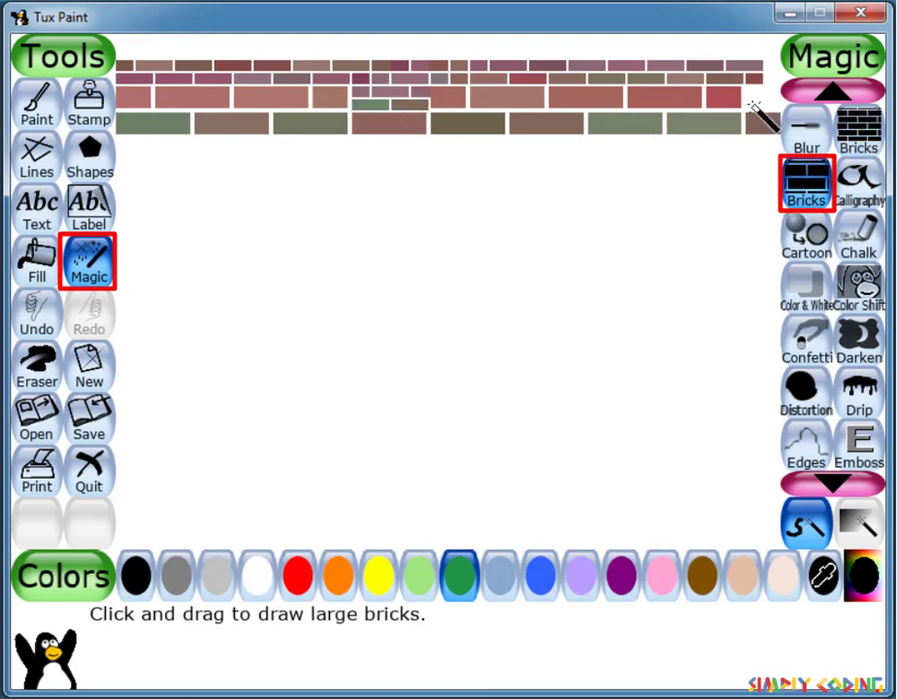
left_click(763, 97)
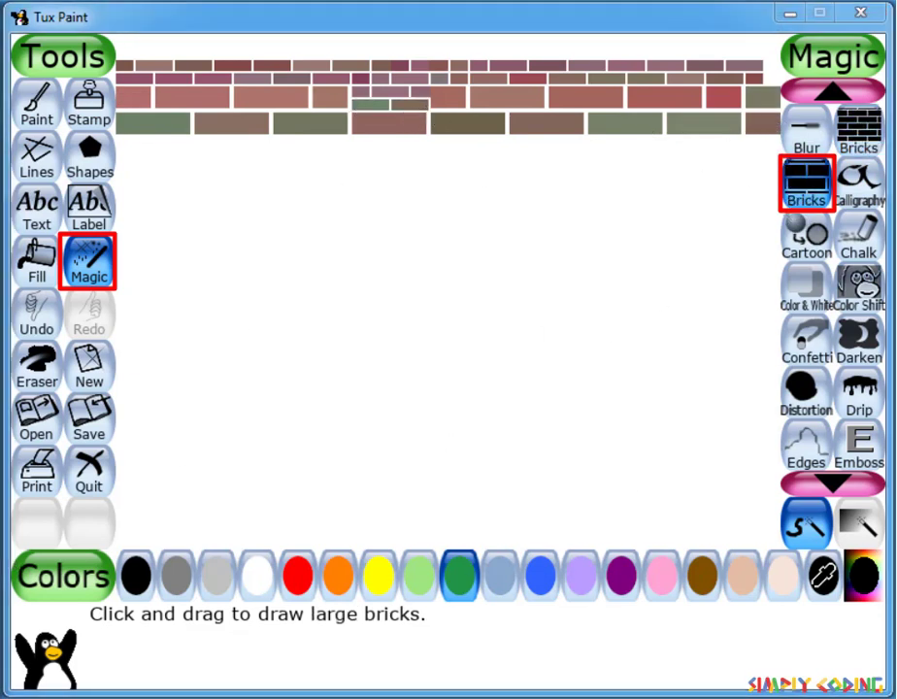
Step: Cover a wide band below the brick wall with Foam bubbles
scroll(861, 428, "down", 2)
left_click(859, 445)
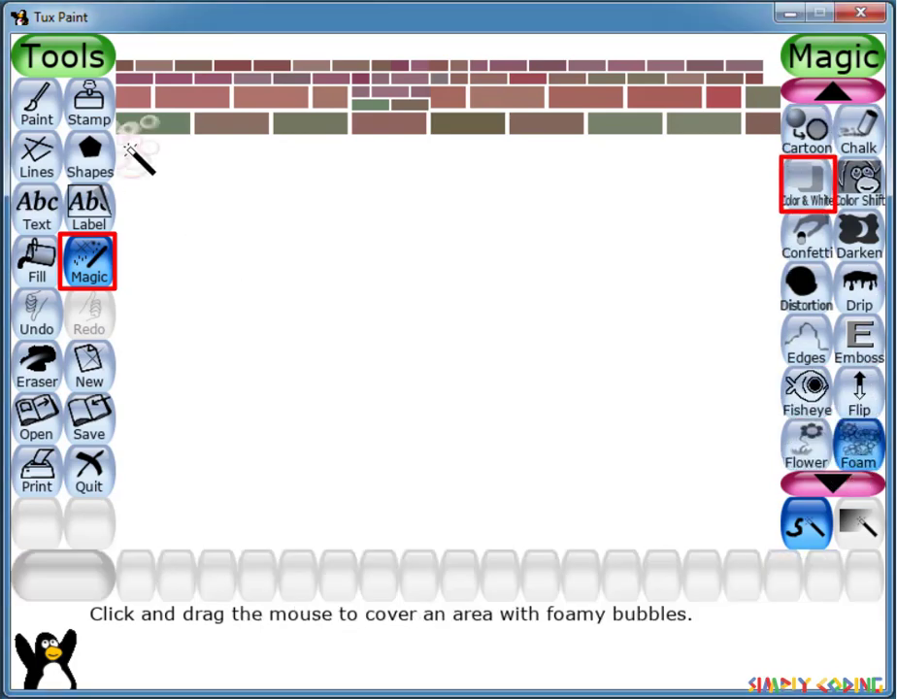
mouse_move(131, 141)
left_mouse_down()
mouse_move(243, 194)
mouse_move(749, 192)
mouse_move(355, 154)
mouse_move(717, 155)
mouse_move(441, 233)
mouse_move(176, 225)
mouse_move(194, 170)
left_mouse_up()
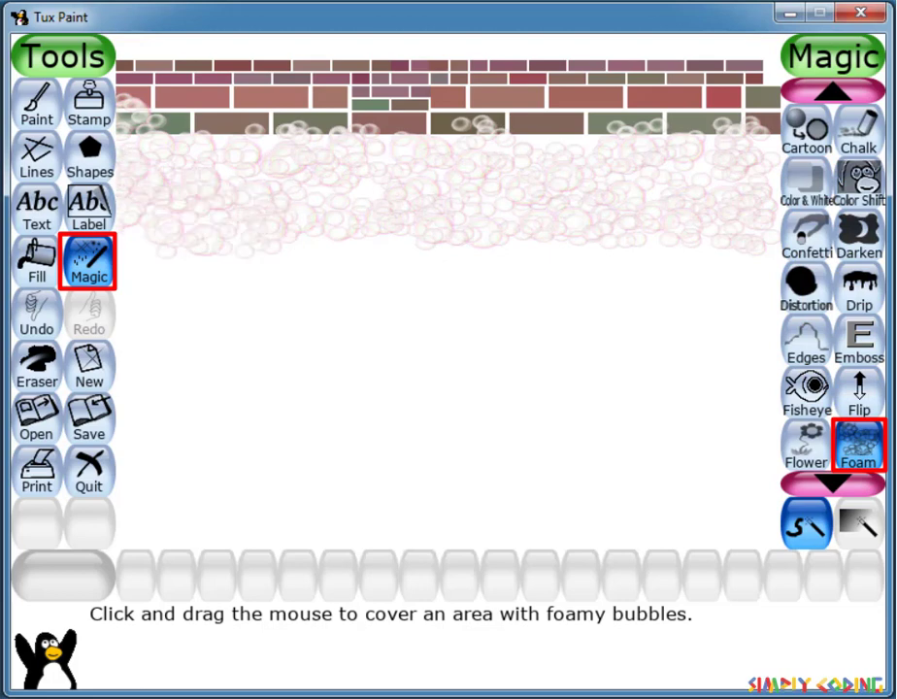
Step: Apply the Glass Tile effect in a band across the canvas below the foam
left_click(832, 483)
left_click(832, 483)
left_click(833, 483)
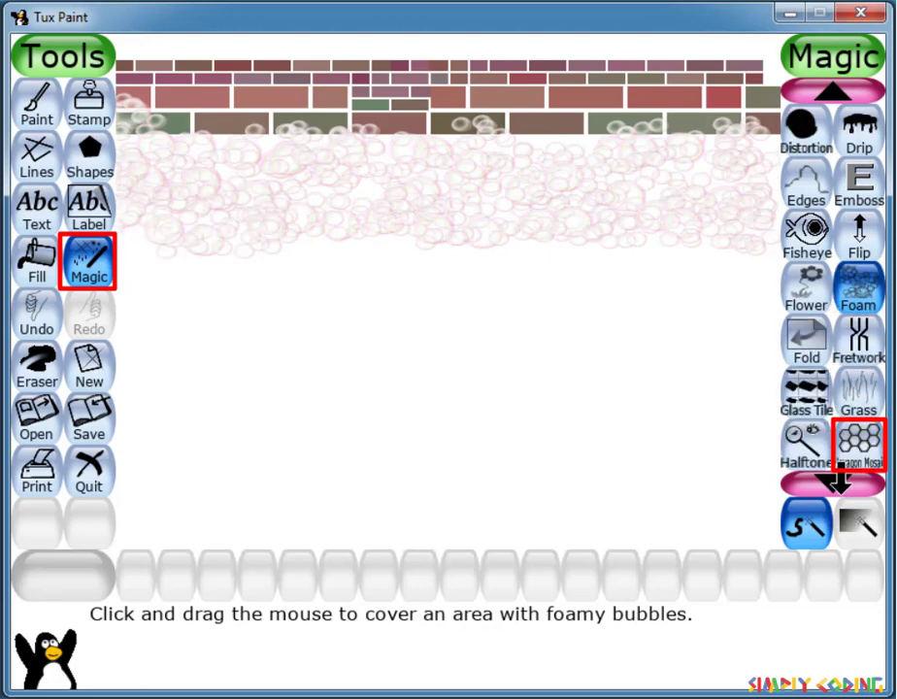
left_click(806, 393)
mouse_move(126, 303)
left_mouse_down()
mouse_move(776, 328)
mouse_move(763, 282)
mouse_move(735, 276)
mouse_move(148, 263)
left_mouse_up()
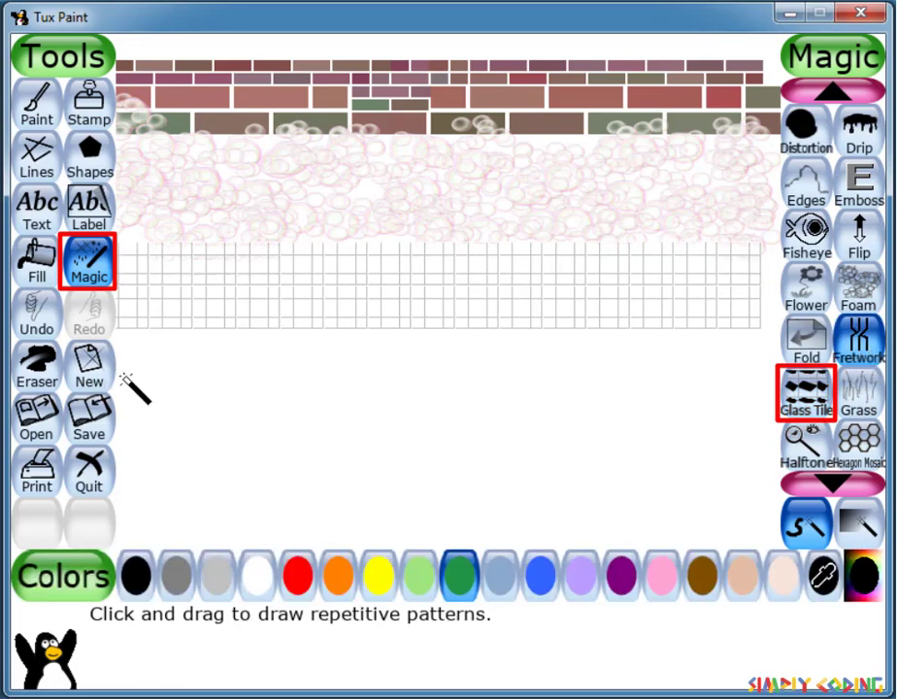
Step: Draw a Fretwork band in dark green, purple and orange below the glass tiles, and train track Rails beneath it
mouse_move(136, 385)
left_mouse_down()
mouse_move(165, 365)
mouse_move(128, 386)
mouse_move(318, 392)
mouse_move(370, 413)
mouse_move(449, 415)
mouse_move(678, 415)
mouse_move(753, 378)
left_mouse_up()
left_click(622, 578)
left_click(338, 578)
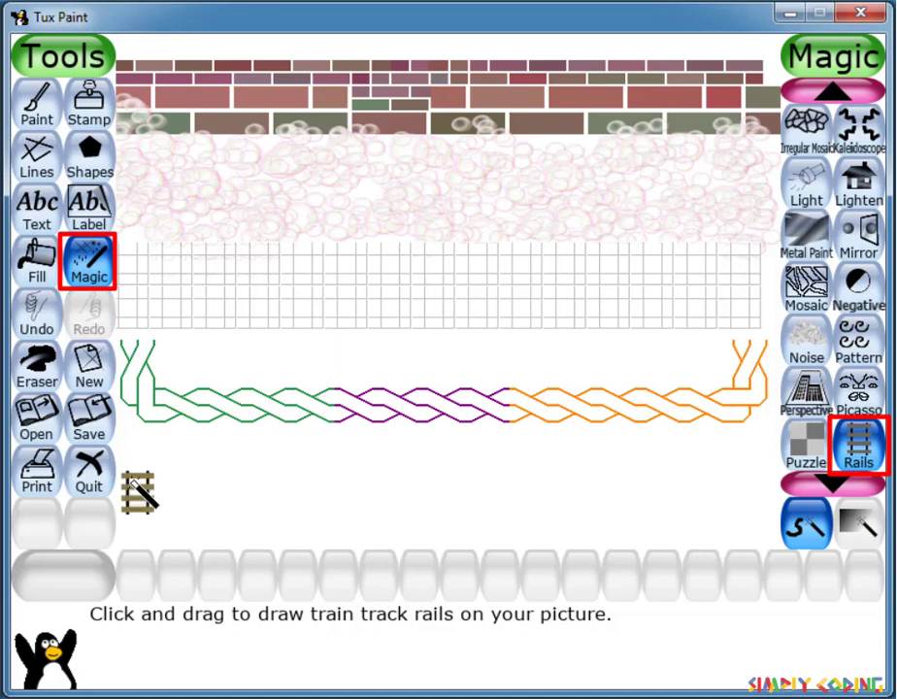
mouse_move(131, 490)
left_mouse_down()
mouse_move(251, 494)
mouse_move(337, 481)
mouse_move(377, 457)
mouse_move(434, 458)
mouse_move(466, 499)
mouse_move(722, 507)
mouse_move(765, 467)
mouse_move(711, 469)
left_mouse_up()
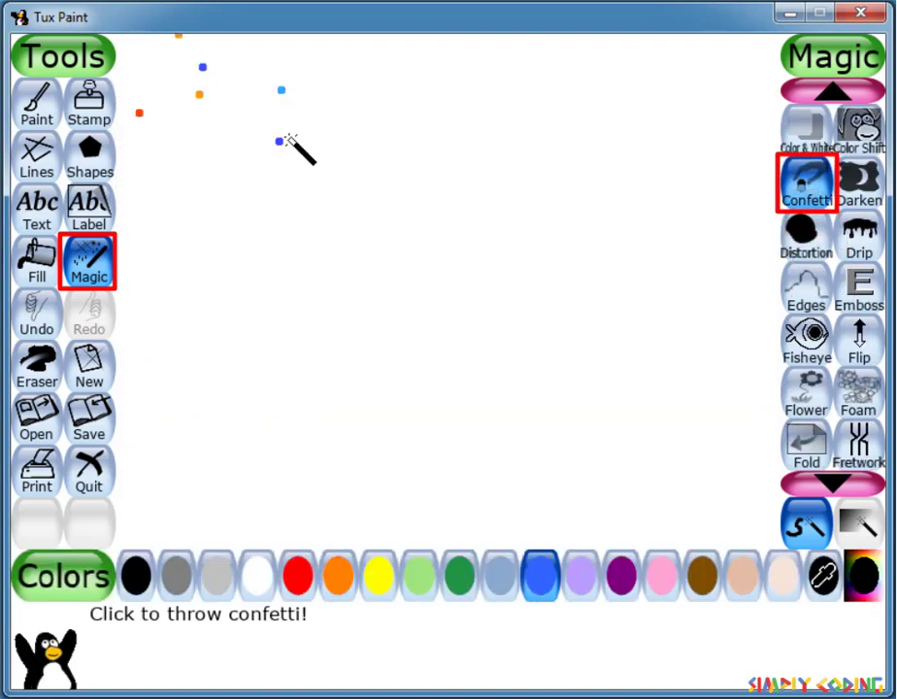
Step: Throw blue and orange Confetti across the top of the blank canvas and scatter Rain drops below it
mouse_move(294, 151)
left_mouse_down()
mouse_move(344, 96)
mouse_move(482, 117)
mouse_move(657, 74)
left_mouse_up()
left_click(338, 577)
left_click_drag(768, 82, 291, 70)
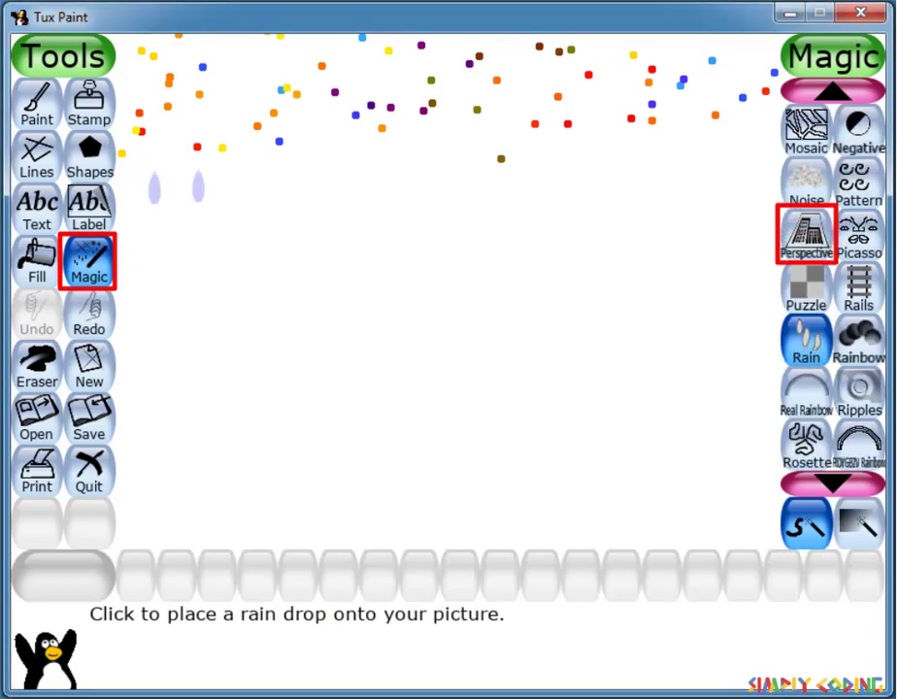
mouse_move(199, 185)
left_mouse_down()
mouse_move(357, 206)
mouse_move(701, 194)
mouse_move(549, 184)
mouse_move(313, 219)
mouse_move(708, 234)
mouse_move(303, 214)
left_mouse_up()
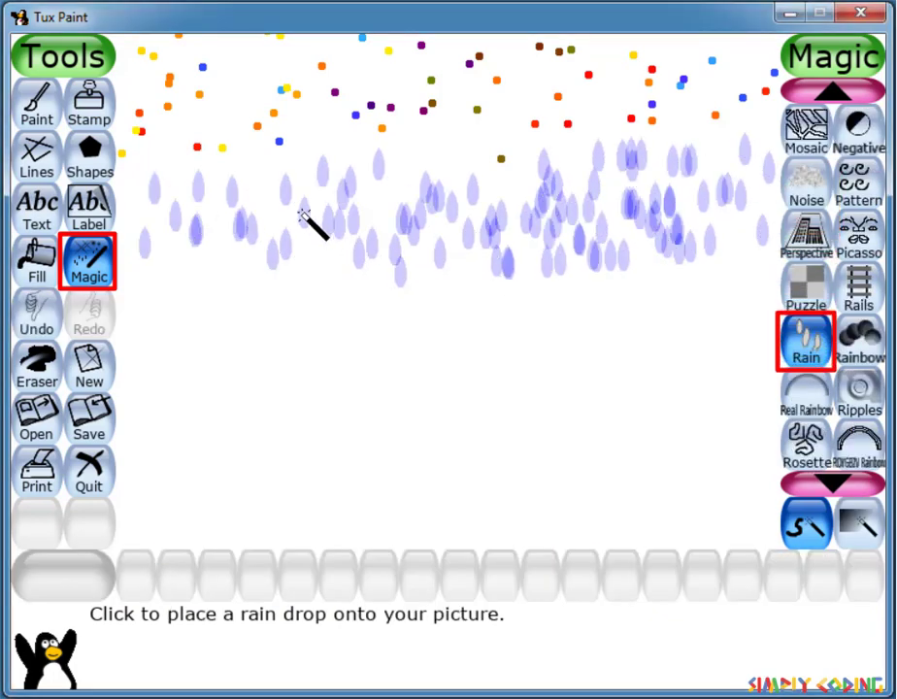
Step: Paint a Mosaic band below the rain drops and an orange, red and purple Hexagon Mosaic band beneath it
left_click(806, 131)
mouse_move(122, 317)
left_mouse_down()
mouse_move(616, 329)
mouse_move(169, 307)
mouse_move(771, 313)
left_mouse_up()
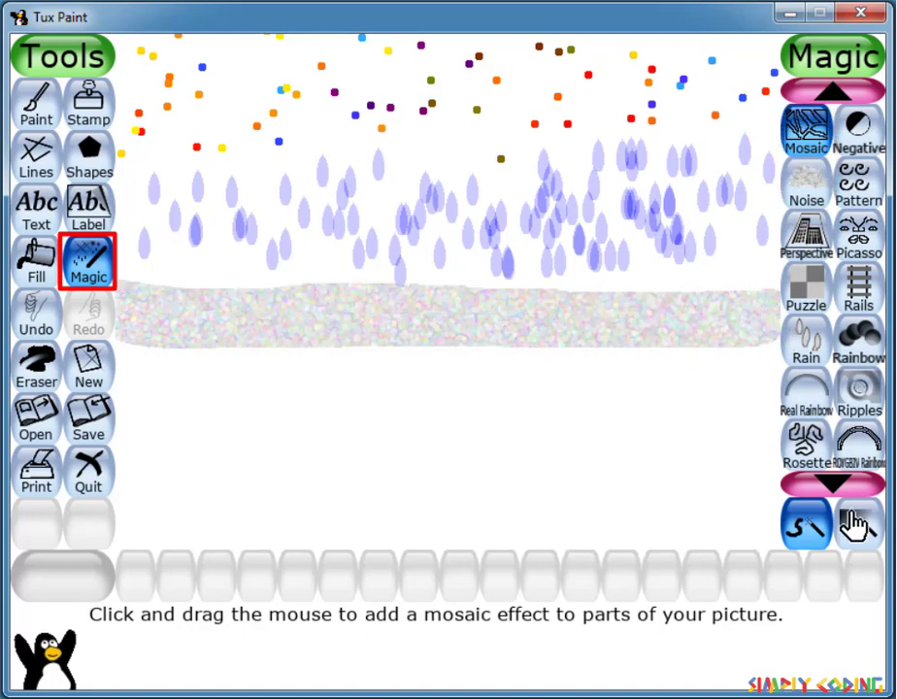
scroll(845, 389, "up", 5)
left_click(858, 179)
mouse_move(123, 397)
left_mouse_down()
mouse_move(261, 392)
mouse_move(547, 409)
mouse_move(767, 398)
left_mouse_up()
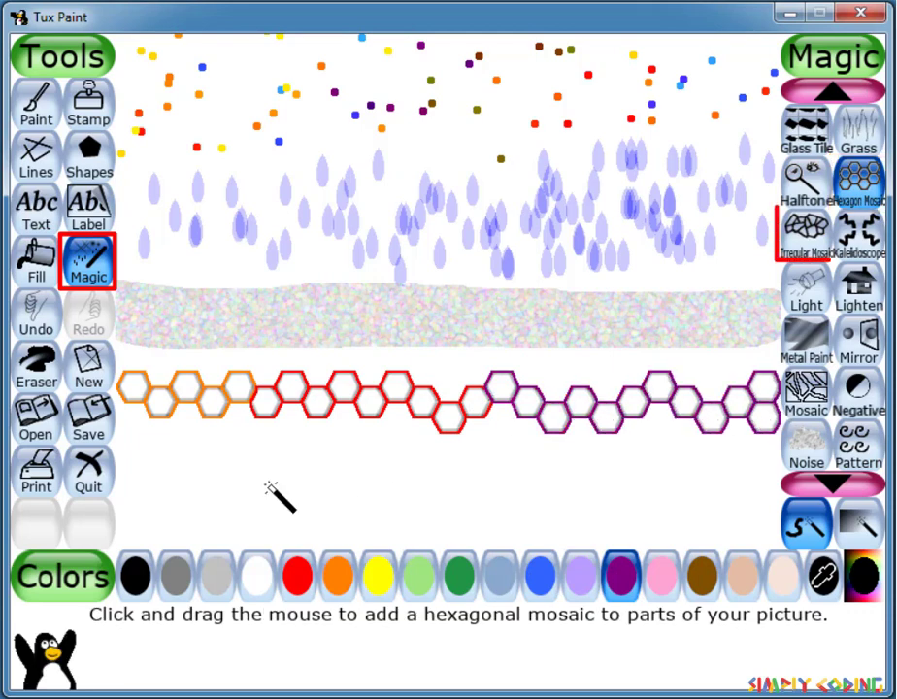
Step: Paint an orange Irregular Mosaic band across the canvas below the hexagons
left_click(806, 233)
left_click(337, 576)
mouse_move(121, 476)
left_mouse_down()
mouse_move(206, 468)
mouse_move(711, 475)
mouse_move(745, 456)
left_mouse_up()
Step: Paint a band with another Magic effect along the canvas's lower edge in dark green, red, blue and purple
scroll(833, 388, "down", 7)
left_click(806, 446)
left_click(460, 576)
mouse_move(119, 515)
left_mouse_down()
mouse_move(172, 524)
mouse_move(772, 516)
left_mouse_up()
left_click(296, 576)
left_click(541, 576)
left_click(620, 576)
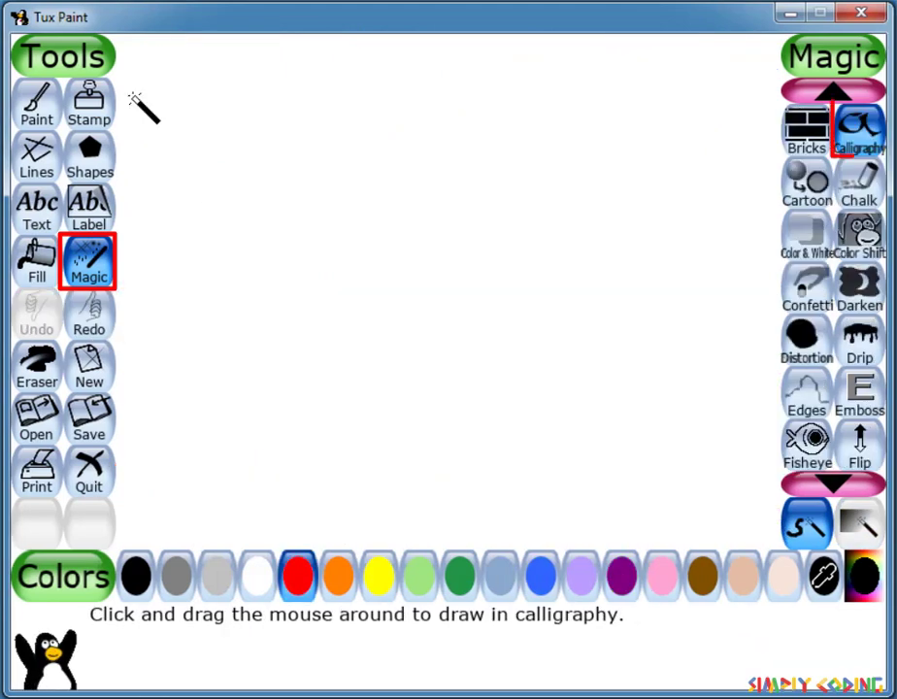
Step: Draw curly Calligraphy strokes across the blank canvas's upper left in red and orange
mouse_move(192, 112)
left_mouse_down()
mouse_move(243, 114)
mouse_move(224, 65)
mouse_move(159, 79)
mouse_move(144, 112)
mouse_move(152, 146)
mouse_move(268, 147)
mouse_move(318, 104)
mouse_move(350, 98)
mouse_move(340, 92)
mouse_move(415, 103)
mouse_move(405, 158)
mouse_move(354, 171)
mouse_move(481, 156)
left_mouse_up()
left_click(338, 576)
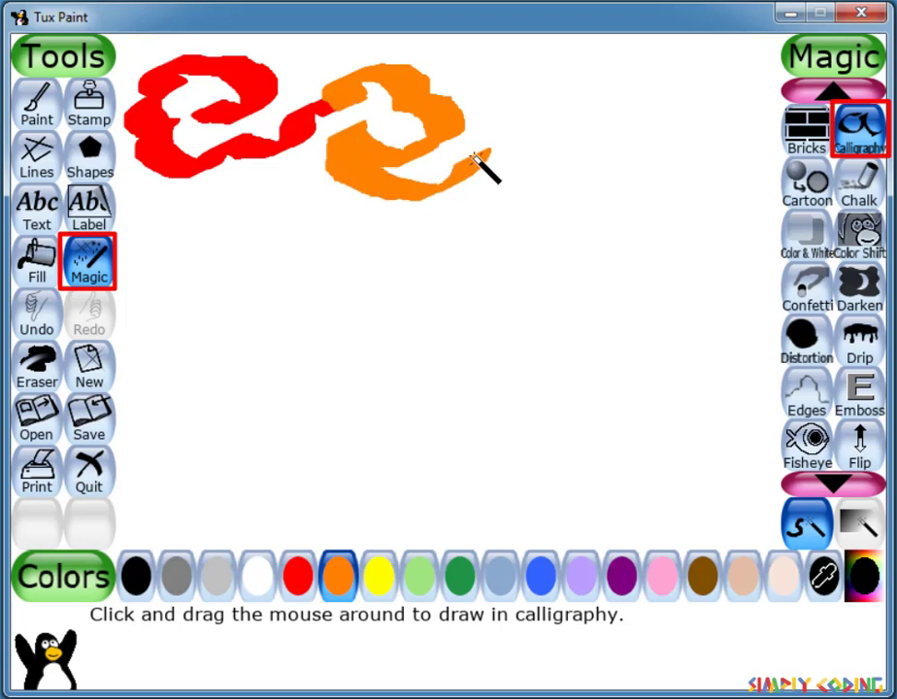
Step: Continue the row of curly Calligraphy strokes across the canvas's upper right in blue and purple
left_click(541, 576)
mouse_move(473, 110)
left_mouse_down()
mouse_move(553, 76)
mouse_move(619, 138)
mouse_move(521, 168)
mouse_move(661, 165)
left_mouse_up()
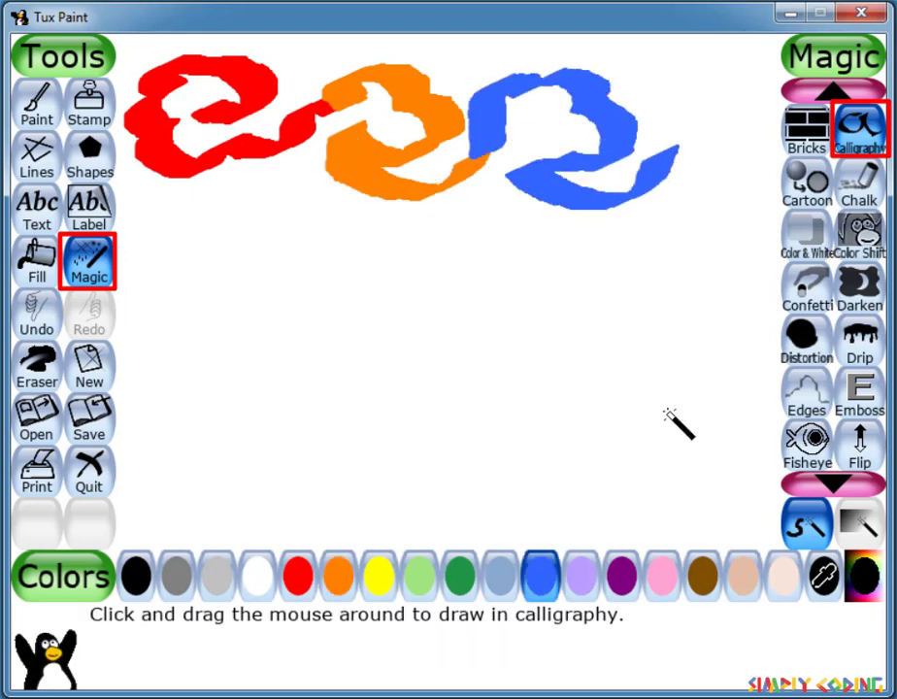
left_click(621, 576)
mouse_move(643, 92)
left_mouse_down()
mouse_move(741, 96)
mouse_move(670, 143)
left_mouse_up()
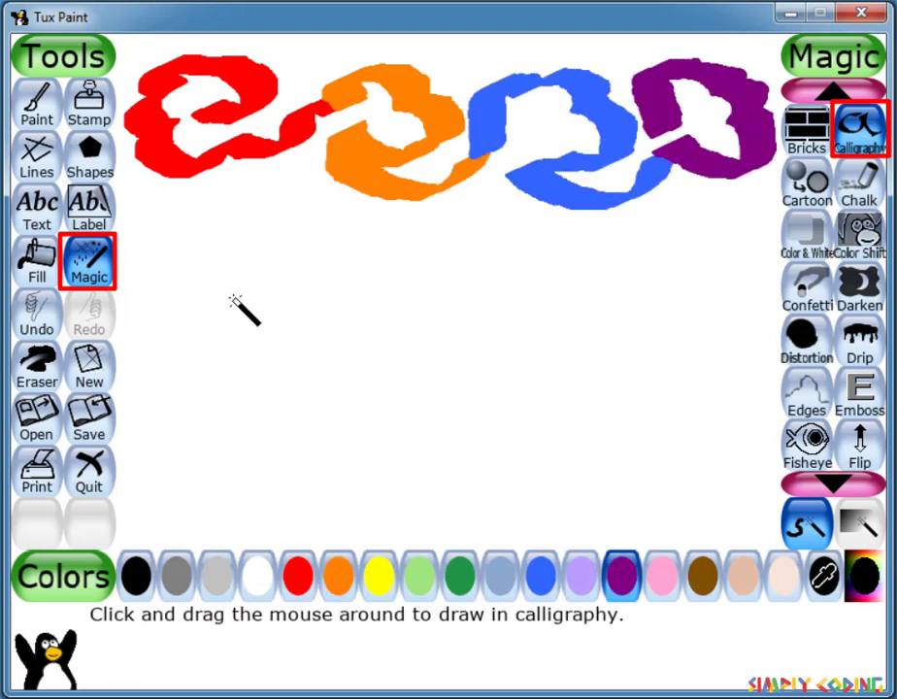
Step: Paint a wavy Rainbow band below the calligraphy and a wavy Xor Colors band beneath it
scroll(858, 473, "down", 10)
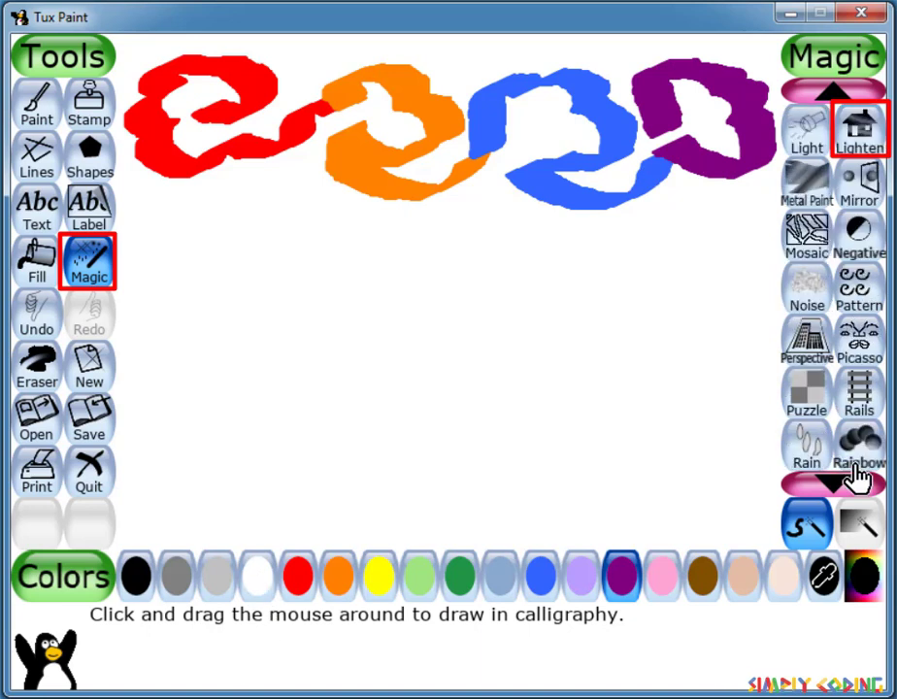
left_click(859, 466)
mouse_move(132, 251)
left_mouse_down()
mouse_move(165, 241)
mouse_move(257, 260)
mouse_move(358, 244)
mouse_move(428, 272)
mouse_move(512, 249)
mouse_move(579, 268)
mouse_move(643, 251)
mouse_move(706, 277)
mouse_move(767, 249)
left_mouse_up()
scroll(845, 466, "down", 8)
left_click(807, 445)
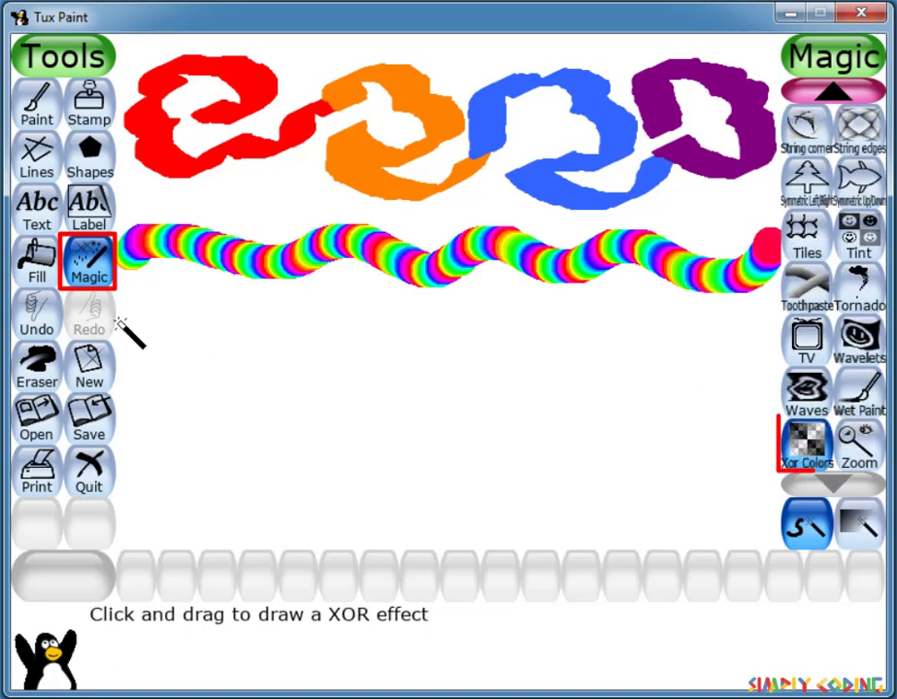
mouse_move(124, 329)
left_mouse_down()
mouse_move(289, 343)
mouse_move(518, 330)
mouse_move(688, 351)
mouse_move(775, 340)
left_mouse_up()
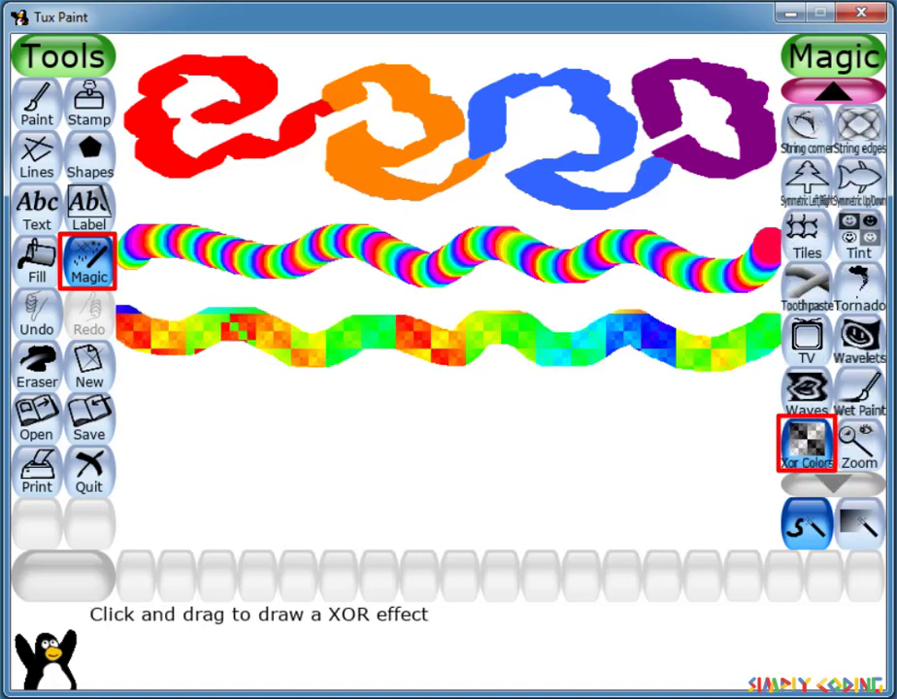
Step: Paint a wavy brown Metal Paint band across the canvas below the Xor Colors band
scroll(832, 440, "up", 8)
left_click(810, 187)
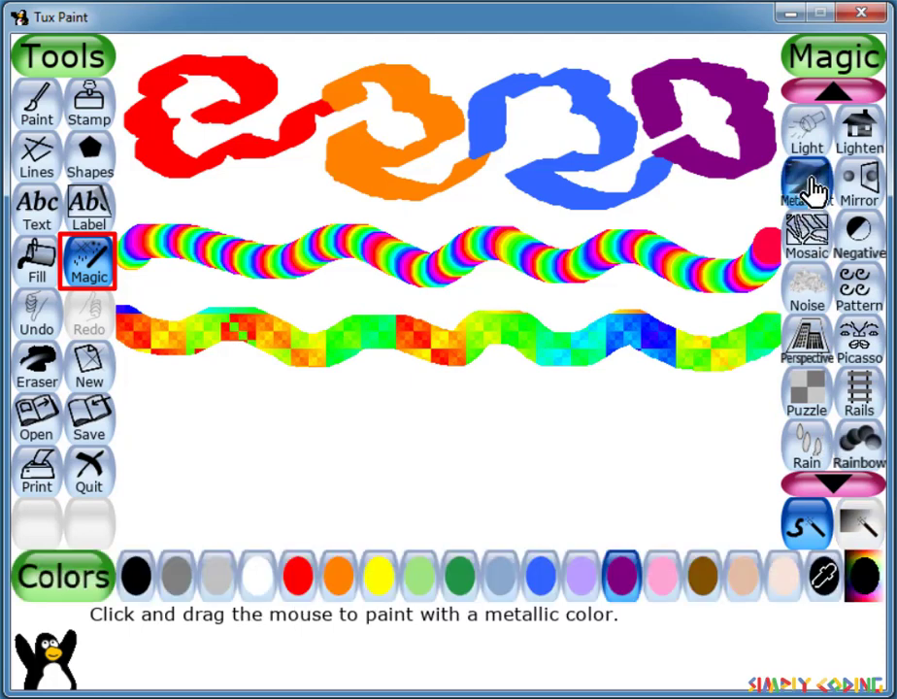
left_click(702, 576)
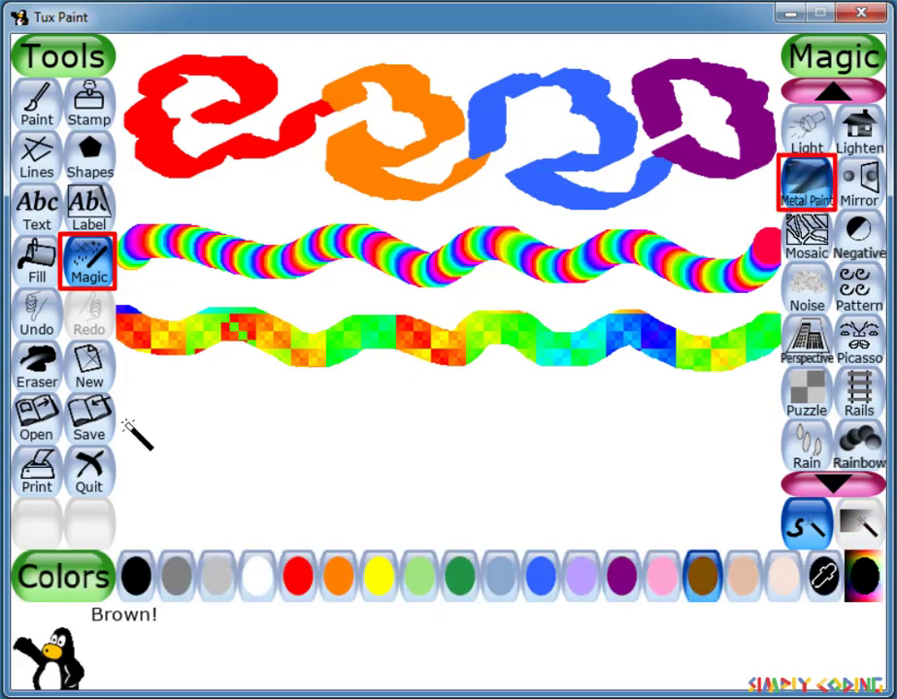
mouse_move(123, 417)
left_mouse_down()
mouse_move(206, 406)
mouse_move(281, 422)
mouse_move(353, 409)
mouse_move(522, 422)
mouse_move(604, 409)
mouse_move(779, 408)
left_mouse_up()
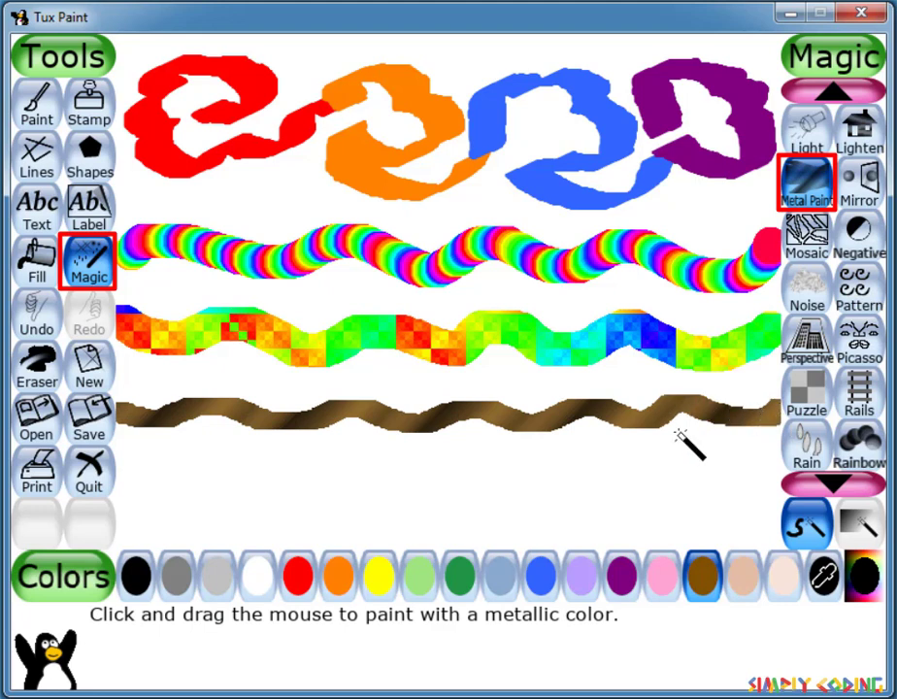
Step: Paint a blue Toothpaste band across the canvas below the metallic band and select red as the color
scroll(811, 426, "down", 8)
left_click(807, 394)
left_click(541, 576)
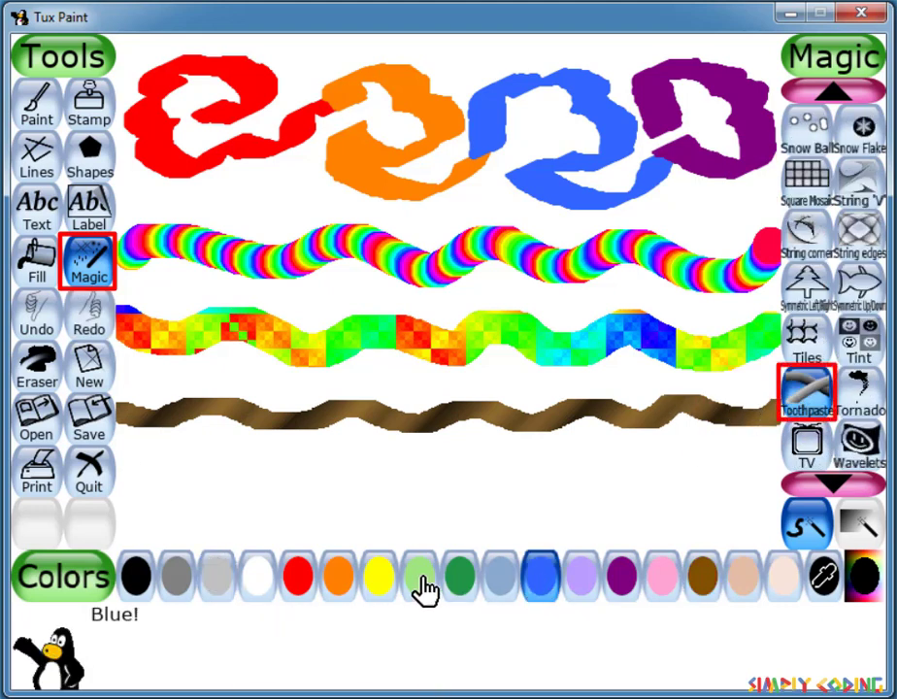
mouse_move(126, 486)
left_mouse_down()
mouse_move(325, 493)
mouse_move(754, 488)
mouse_move(726, 476)
left_mouse_up()
left_click(298, 576)
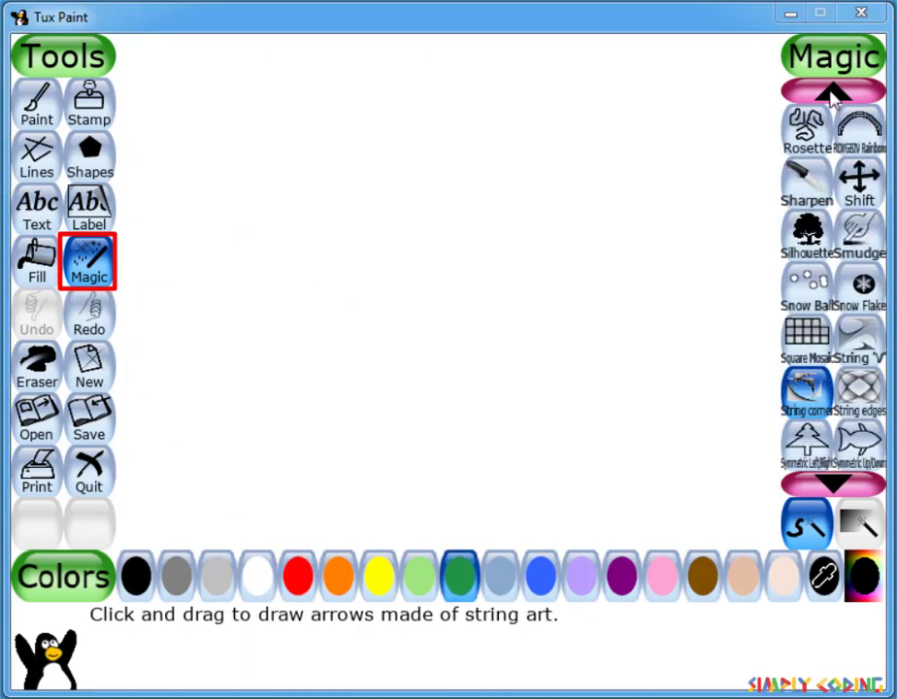
Step: Draw a wide Real Rainbow arc across the blank canvas and a ROYGBIV Rainbow arc below it
left_click(833, 91)
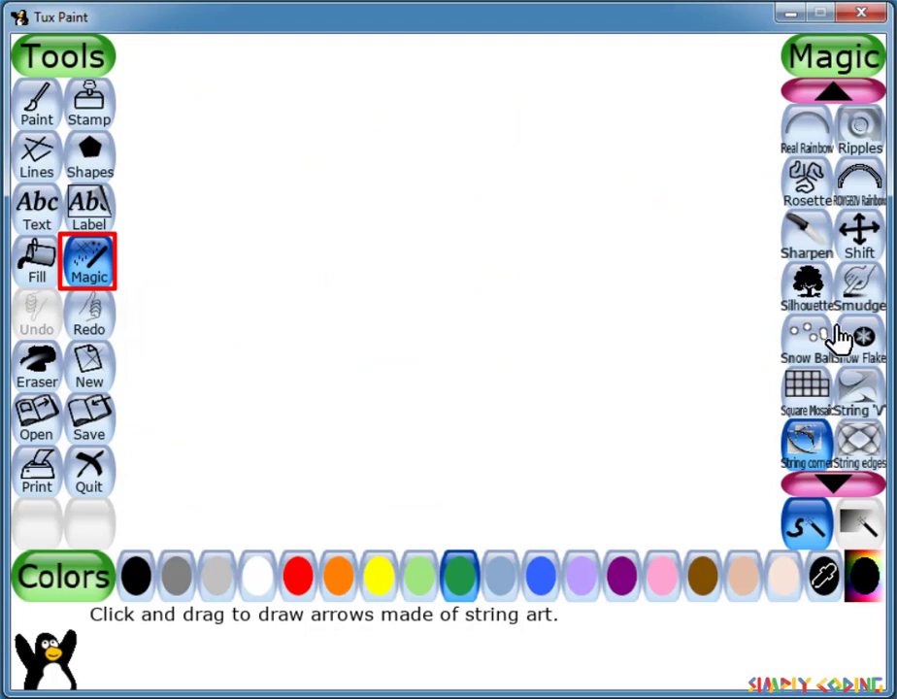
left_click(833, 91)
left_click(814, 191)
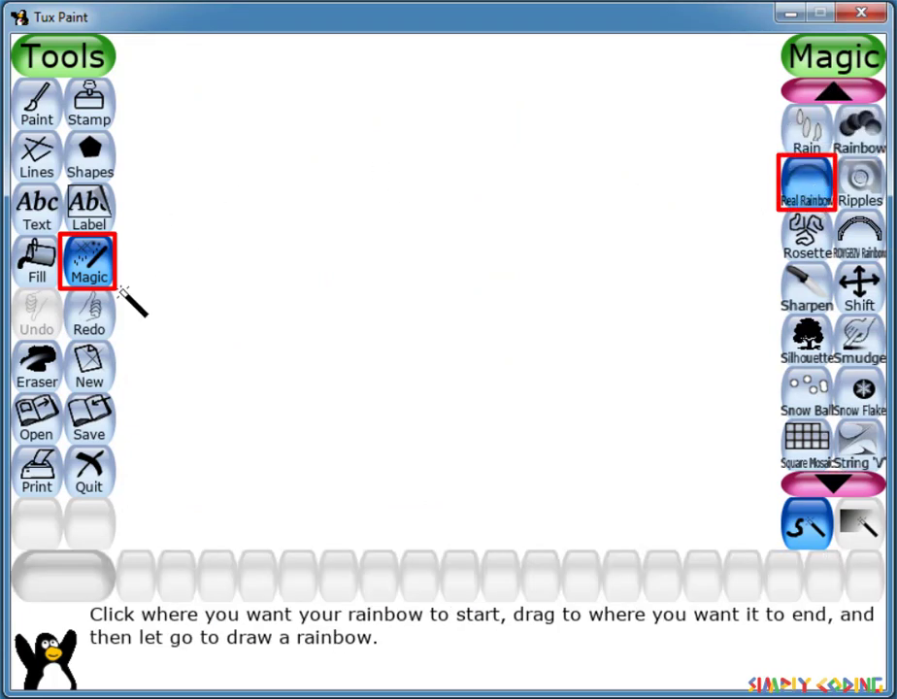
mouse_move(124, 292)
left_mouse_down()
mouse_move(192, 192)
mouse_move(533, 152)
mouse_move(664, 252)
mouse_move(750, 363)
mouse_move(765, 399)
left_mouse_up()
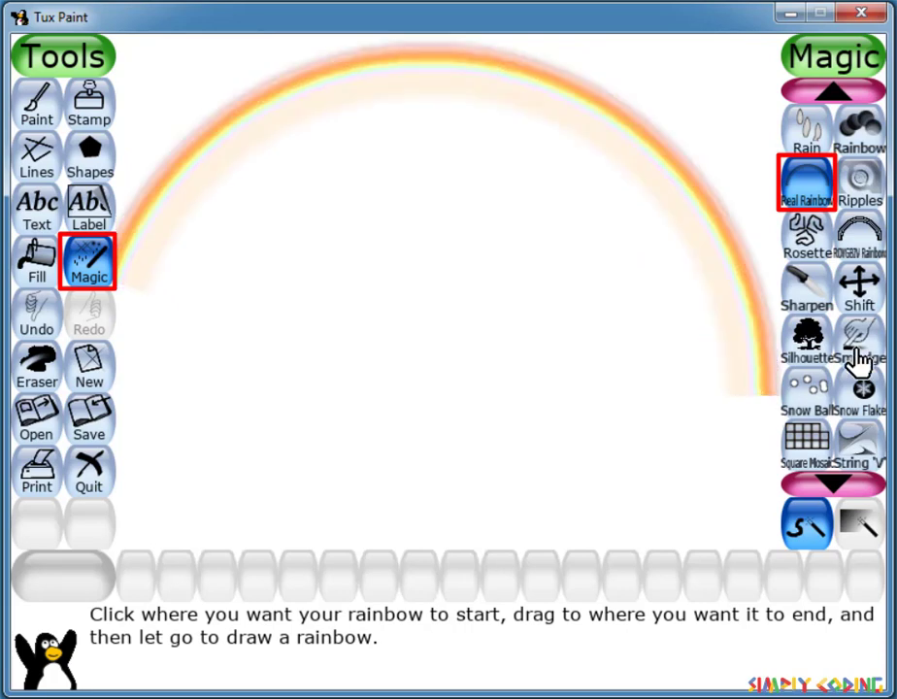
left_click(882, 264)
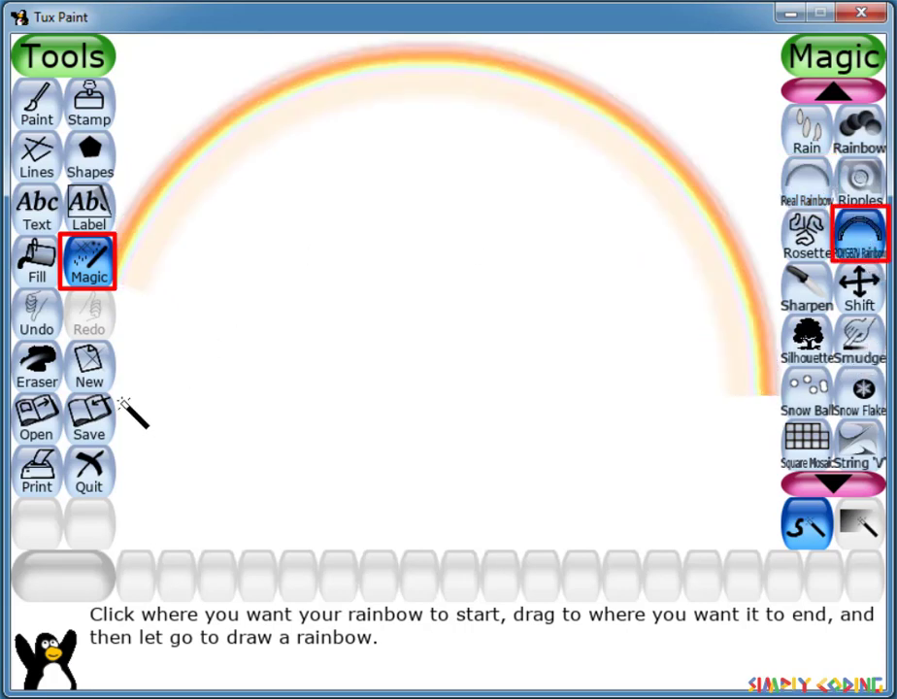
left_click_drag(121, 400, 749, 486)
Step: Draw dark green String corner art along the canvas's lower edge beneath the rainbows
left_click(833, 483)
left_click(833, 483)
left_click(808, 389)
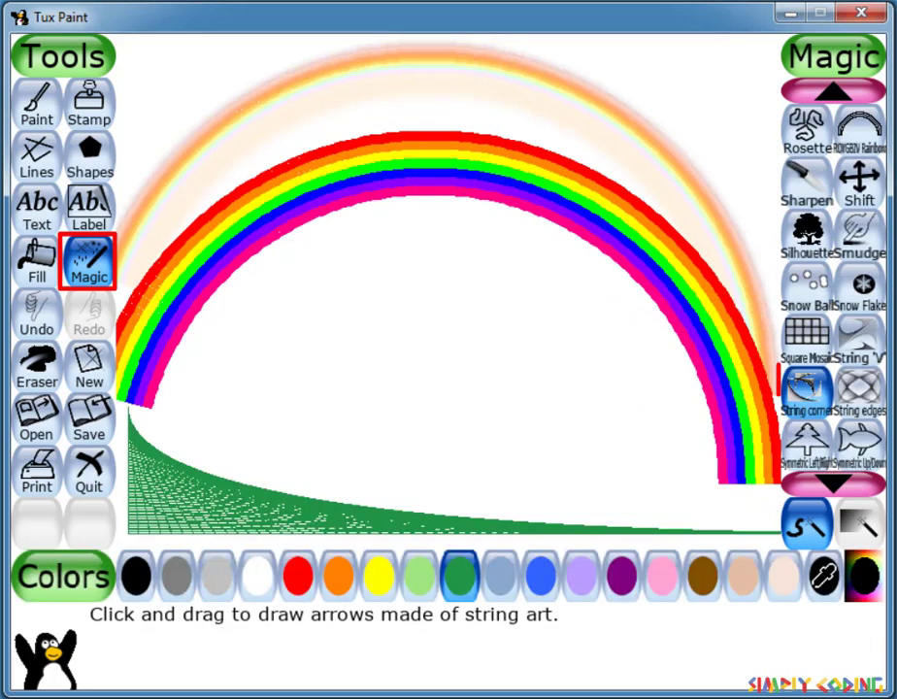
mouse_move(179, 512)
left_mouse_down()
mouse_move(219, 489)
mouse_move(339, 465)
mouse_move(342, 473)
left_mouse_up()
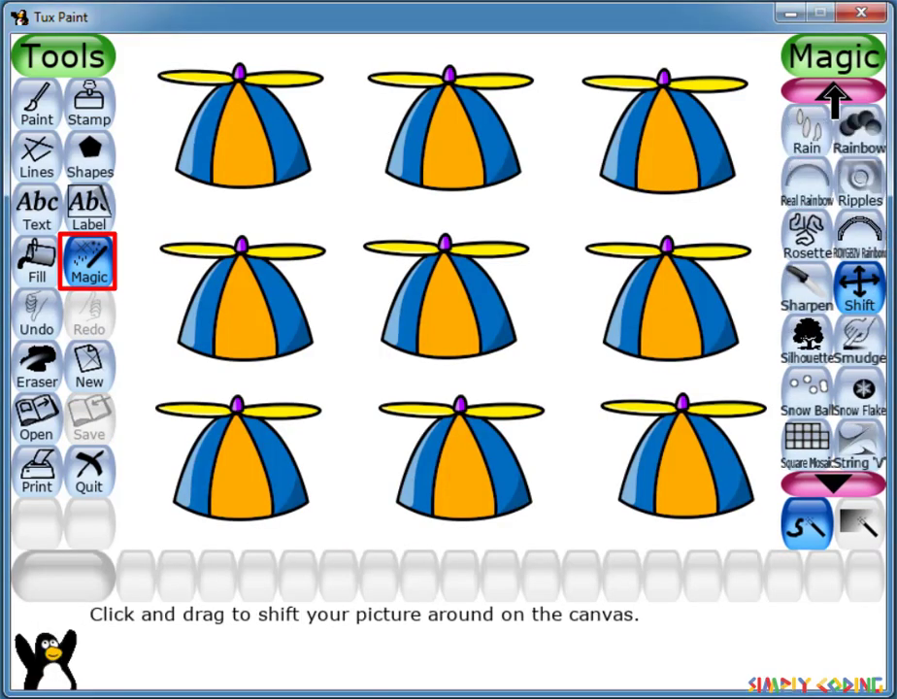
Step: Blur the propeller and cap of the first hat in the upper row with the Blur effect
scroll(833, 291, "up", 8)
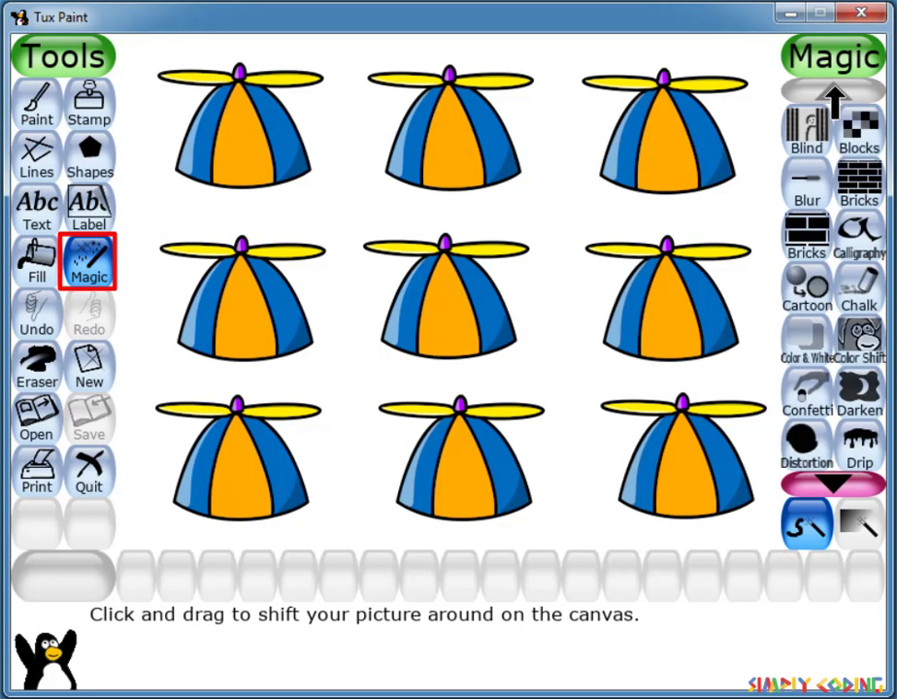
left_click(807, 185)
mouse_move(155, 77)
left_mouse_down()
mouse_move(283, 78)
mouse_move(193, 114)
mouse_move(249, 179)
mouse_move(277, 102)
left_mouse_up()
mouse_move(217, 170)
left_mouse_down()
mouse_move(239, 143)
mouse_move(254, 98)
mouse_move(280, 132)
mouse_move(293, 126)
mouse_move(209, 101)
mouse_move(208, 176)
mouse_move(273, 128)
left_mouse_up()
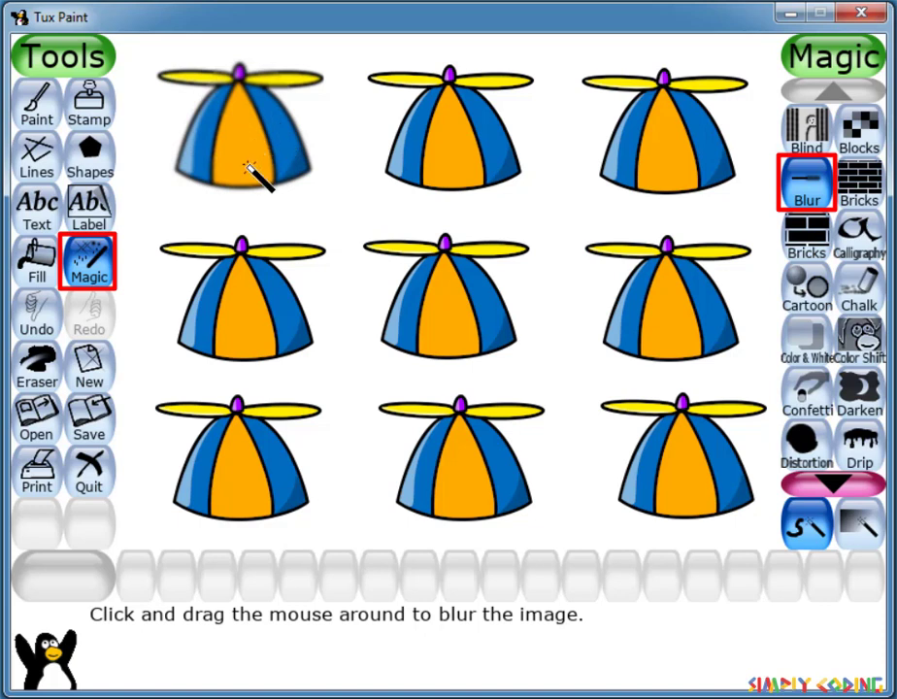
Step: Undo the first Cartoon attempt and turn the middle hat of the upper row into a cartoon
left_click(808, 286)
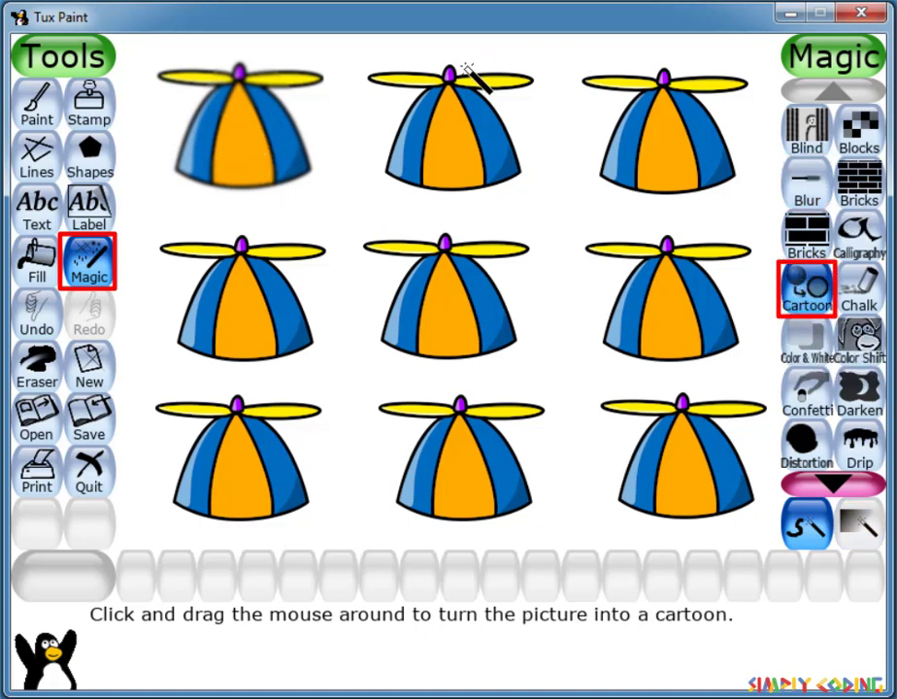
key("ctrl+z")
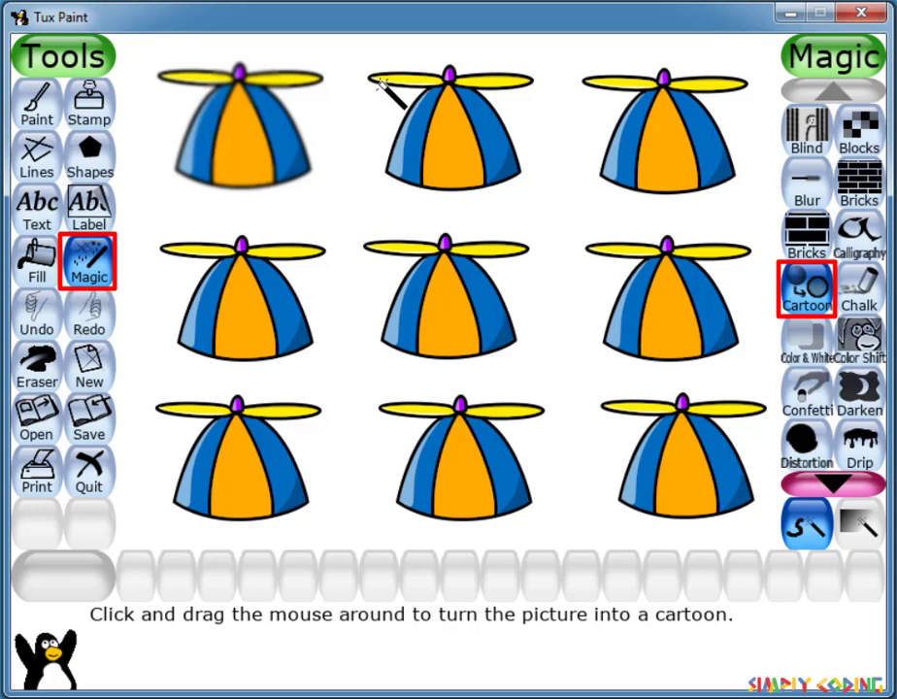
left_click_drag(434, 93, 415, 86)
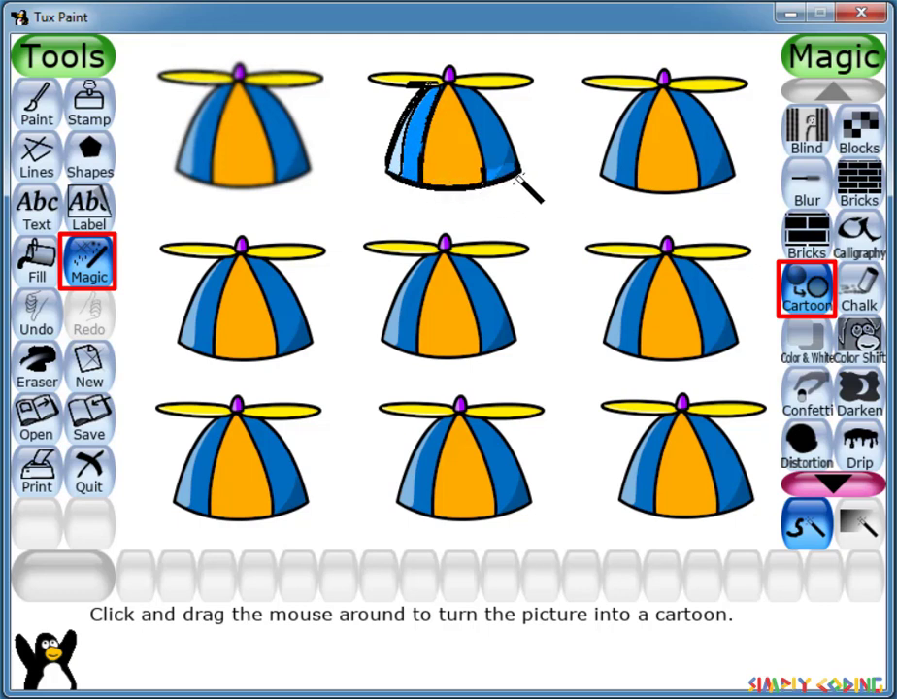
Step: Turn the third hat's cap in the upper row into a chalk drawing and try Chalk on its propeller
left_click(860, 288)
mouse_move(660, 155)
left_mouse_down()
mouse_move(635, 173)
mouse_move(648, 118)
mouse_move(675, 109)
mouse_move(692, 176)
left_mouse_up()
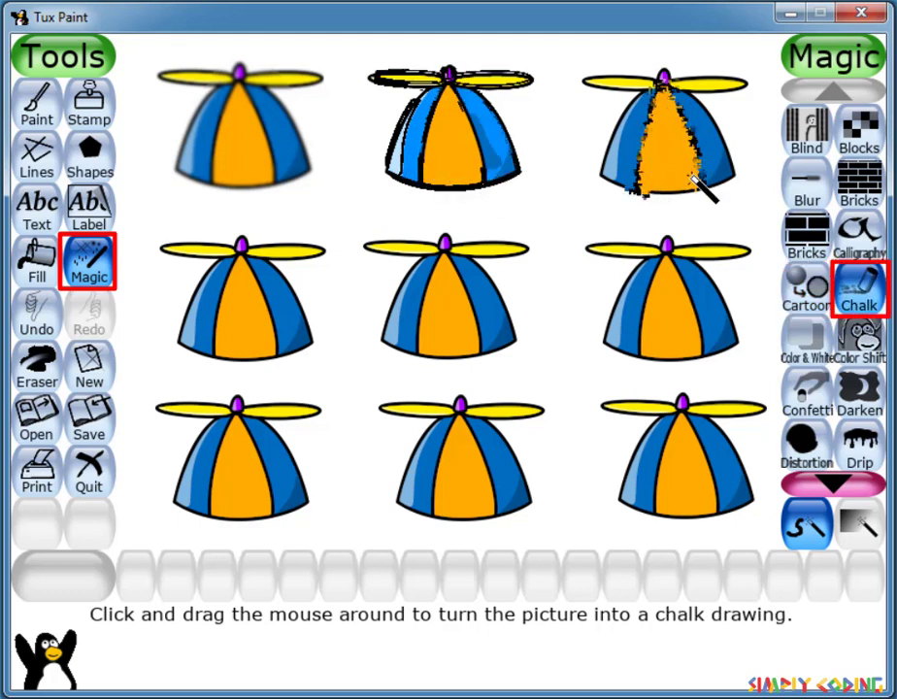
mouse_move(610, 165)
left_mouse_down()
mouse_move(703, 93)
mouse_move(726, 172)
mouse_move(607, 165)
left_mouse_up()
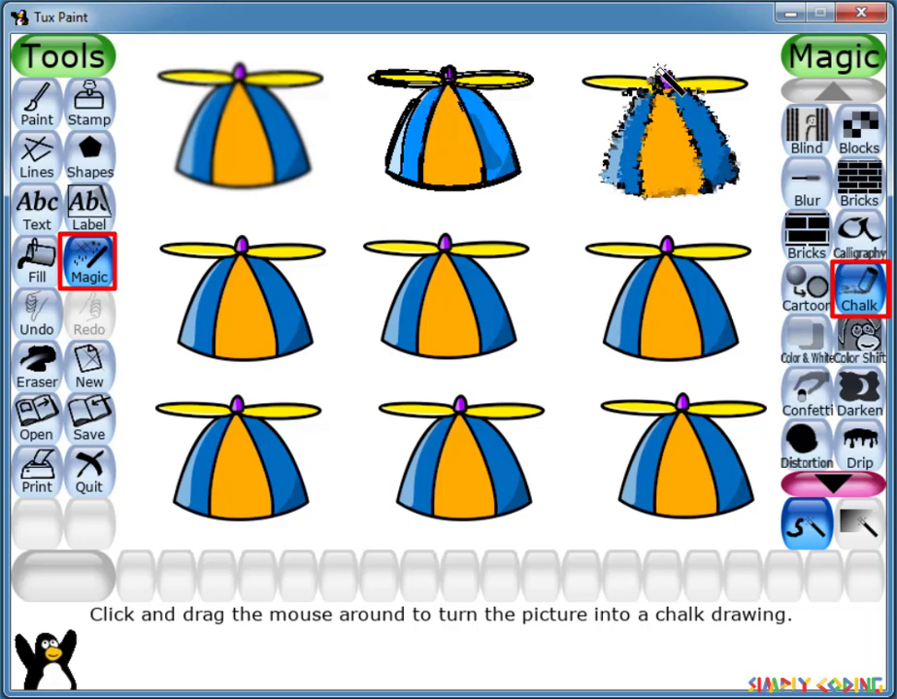
mouse_move(659, 74)
left_mouse_down()
mouse_move(727, 70)
mouse_move(706, 90)
mouse_move(589, 80)
left_mouse_up()
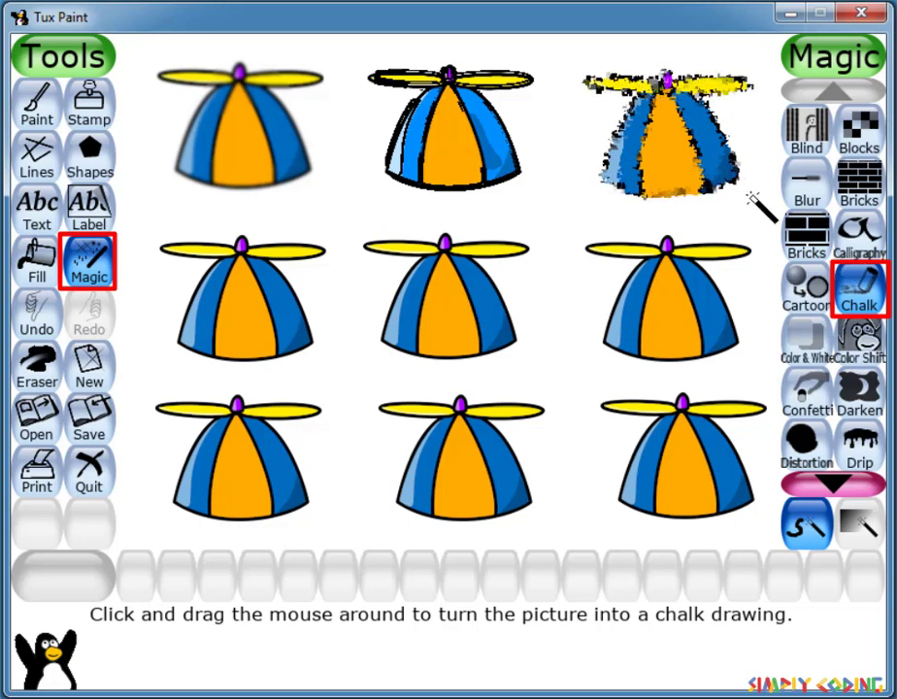
Step: Turn the first hat in the middle row dark green and white with the Color & White effect
left_click(807, 342)
left_click(453, 581)
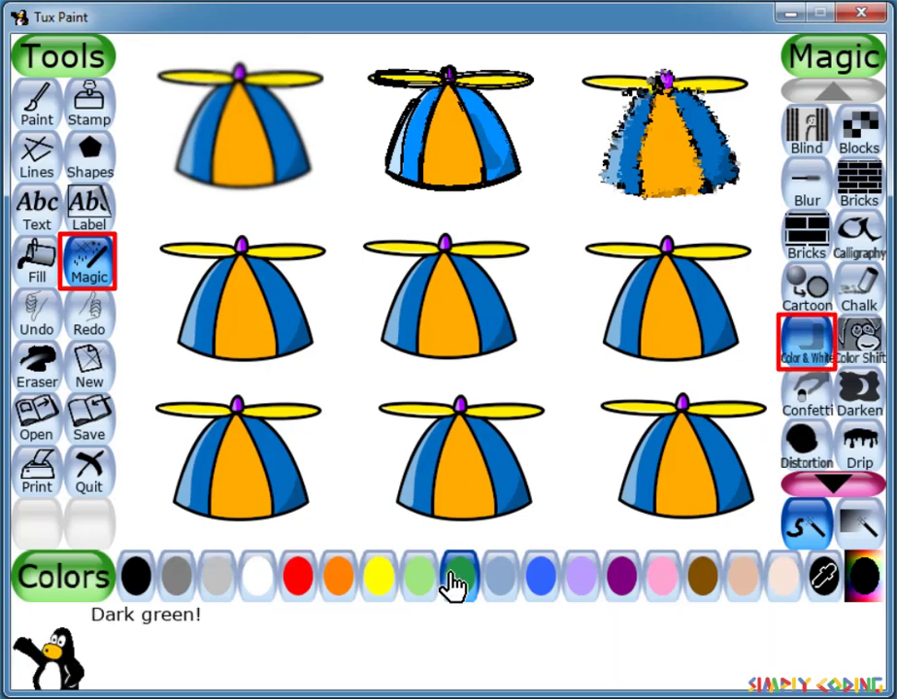
mouse_move(224, 248)
left_mouse_down()
mouse_move(224, 287)
mouse_move(202, 340)
mouse_move(240, 272)
mouse_move(249, 344)
mouse_move(227, 342)
mouse_move(262, 320)
mouse_move(257, 279)
mouse_move(297, 335)
mouse_move(292, 342)
mouse_move(186, 336)
mouse_move(262, 328)
mouse_move(290, 309)
mouse_move(283, 286)
mouse_move(253, 251)
mouse_move(177, 246)
left_mouse_up()
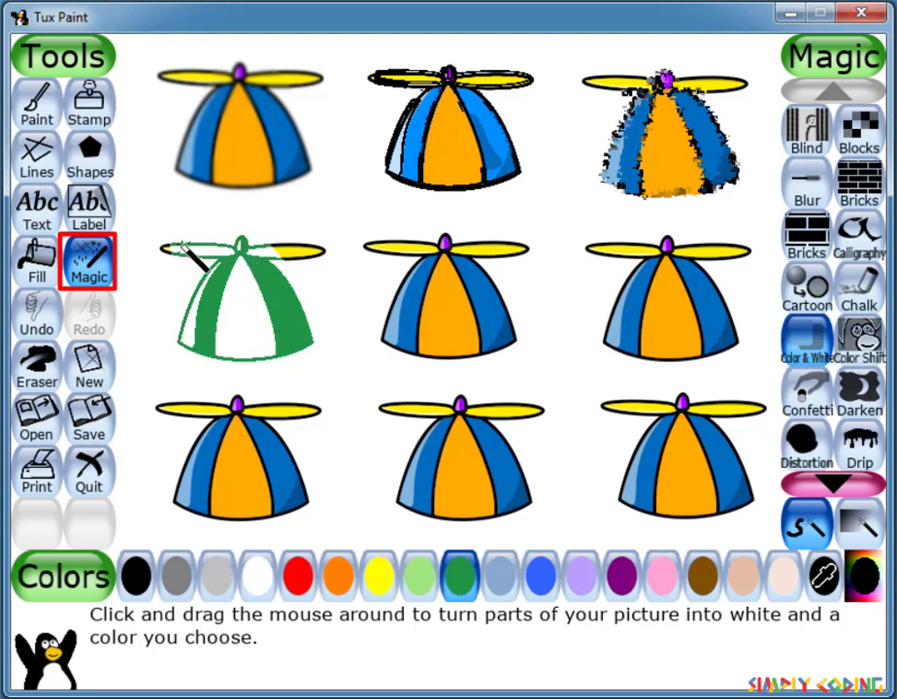
left_click_drag(251, 248, 314, 250)
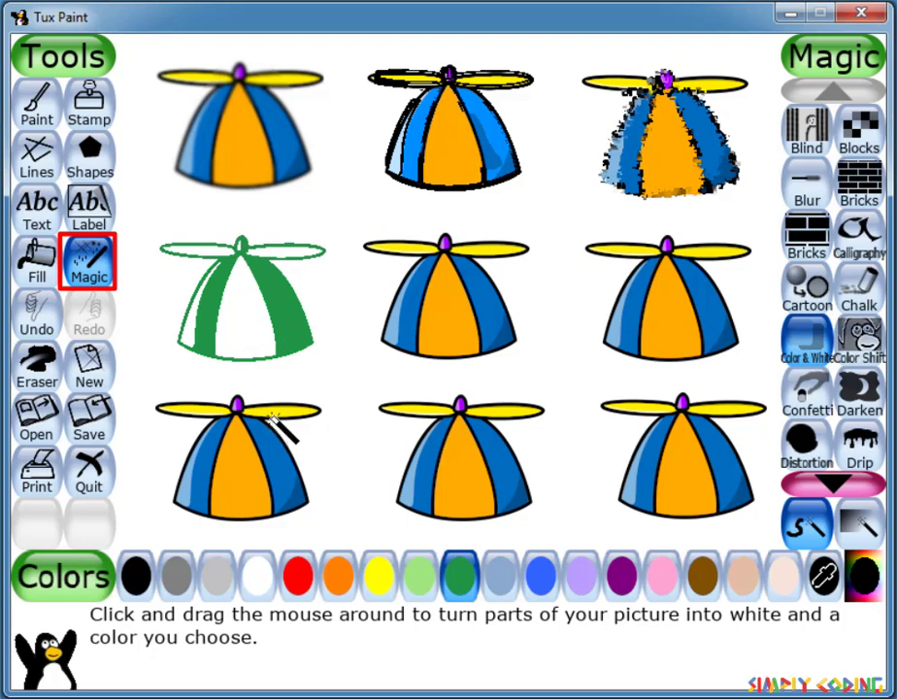
Step: Darken the cap and propeller of the center hat with the Darken effect
left_click(859, 393)
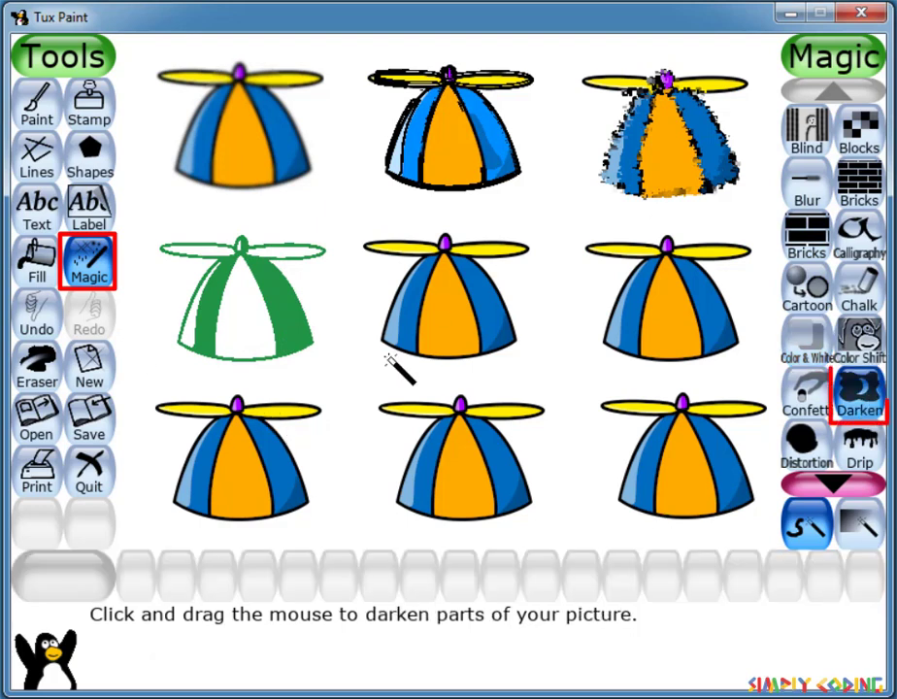
mouse_move(374, 345)
left_mouse_down()
mouse_move(415, 360)
mouse_move(492, 363)
mouse_move(521, 333)
mouse_move(486, 267)
mouse_move(466, 264)
mouse_move(409, 265)
mouse_move(376, 320)
mouse_move(364, 314)
mouse_move(350, 249)
mouse_move(378, 259)
mouse_move(362, 240)
mouse_move(411, 237)
mouse_move(510, 262)
left_mouse_up()
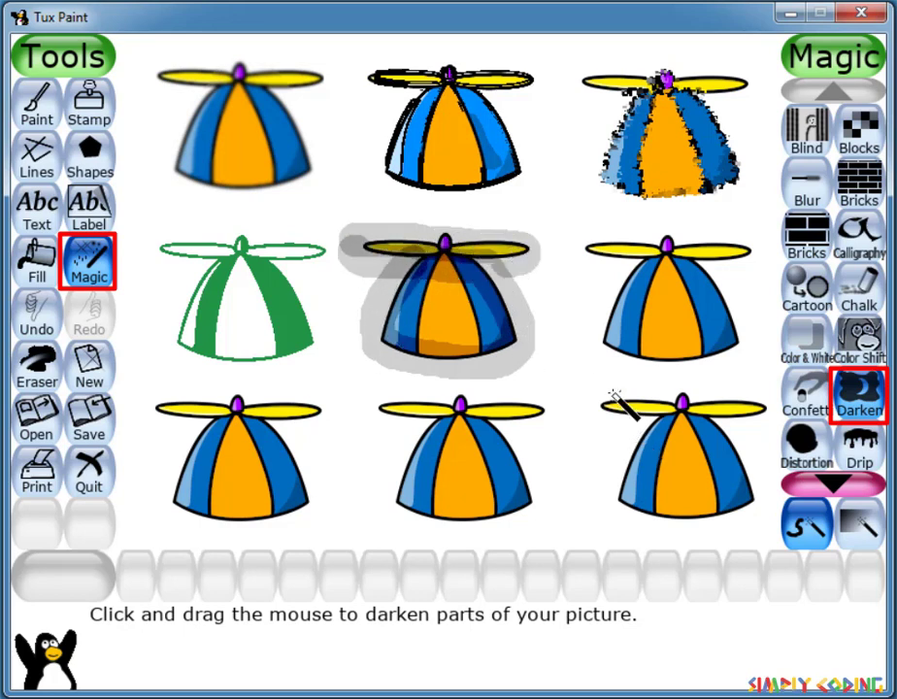
left_click_drag(361, 248, 513, 250)
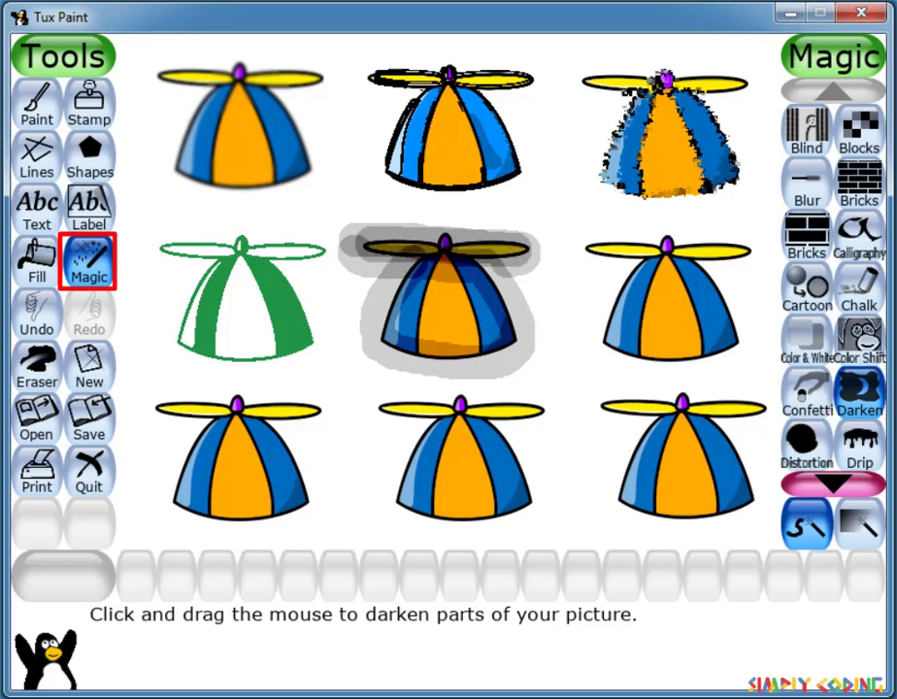
Step: Lighten the cap and propeller of the third hat in the middle row with the Lighten effect
scroll(831, 490, "down", 8)
left_click(859, 454)
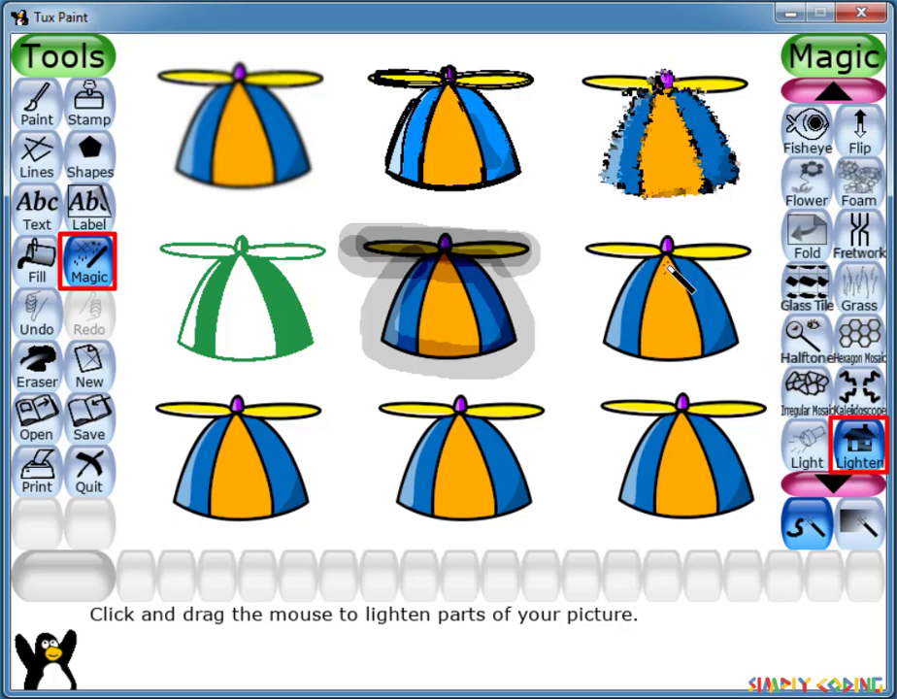
mouse_move(668, 264)
left_mouse_down()
mouse_move(657, 342)
mouse_move(681, 313)
mouse_move(666, 279)
mouse_move(650, 279)
mouse_move(627, 316)
mouse_move(629, 332)
mouse_move(695, 340)
mouse_move(710, 309)
mouse_move(688, 279)
mouse_move(636, 282)
mouse_move(616, 326)
mouse_move(679, 346)
mouse_move(718, 307)
mouse_move(648, 268)
left_mouse_up()
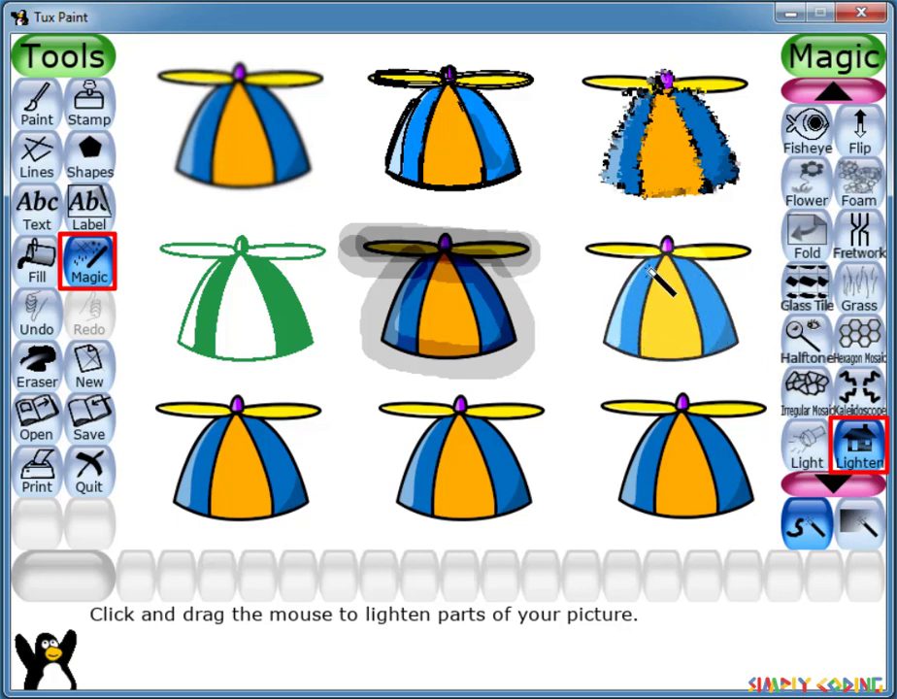
left_click_drag(597, 248, 718, 249)
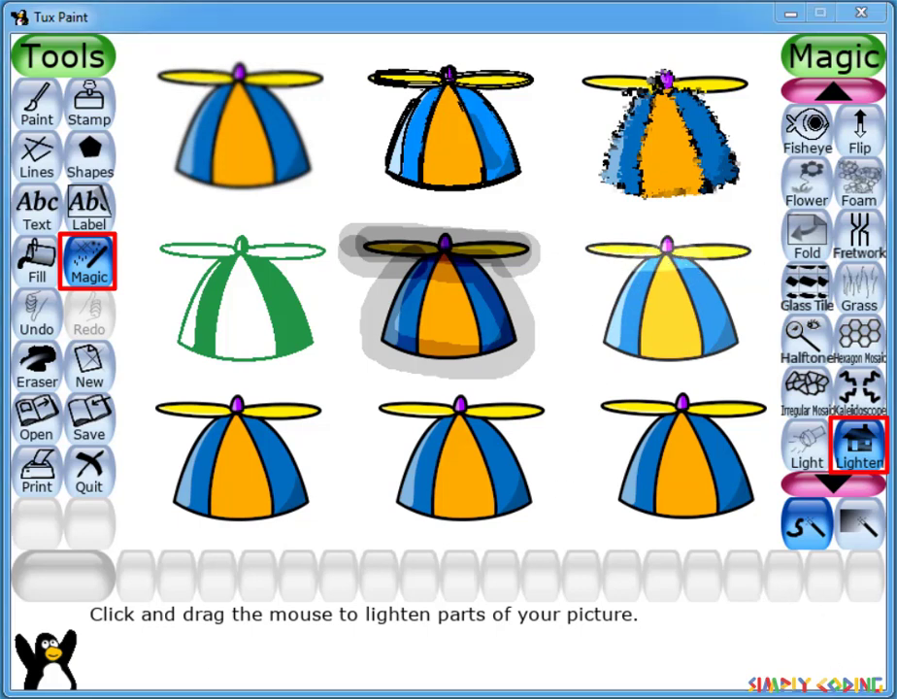
Step: Draw a green Light beam across the propeller of the lower row's first hat and yellow beams over its cap
left_click(807, 445)
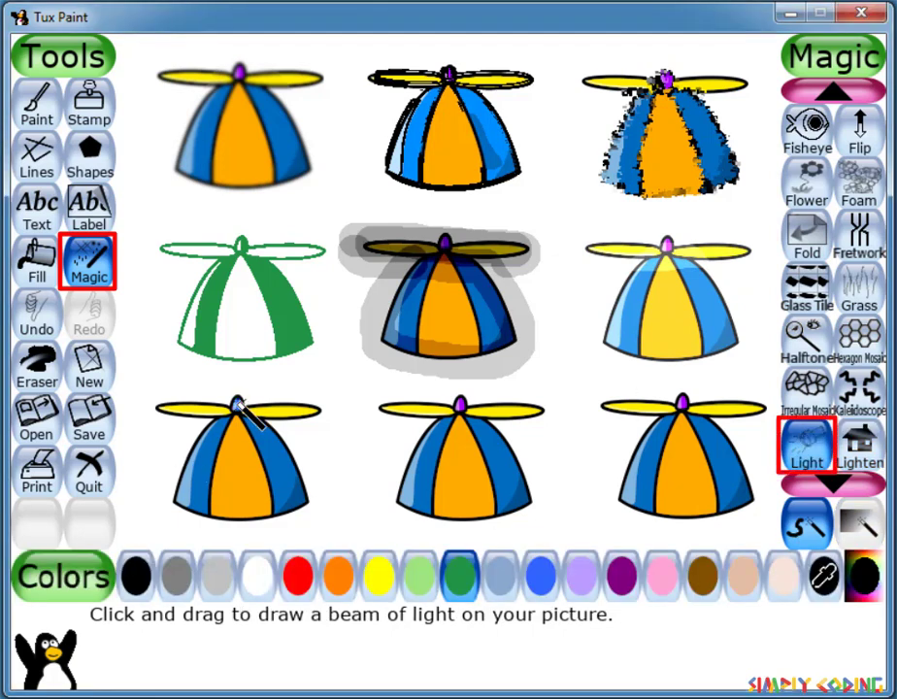
mouse_move(164, 408)
left_mouse_down()
mouse_move(299, 412)
mouse_move(164, 411)
mouse_move(275, 406)
left_mouse_up()
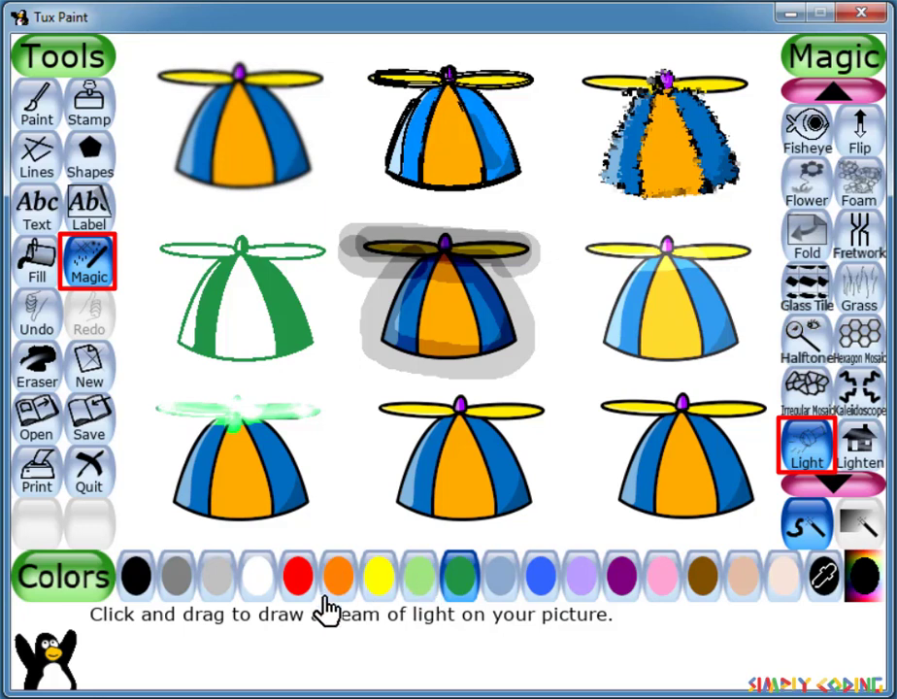
left_click(378, 577)
mouse_move(239, 412)
left_mouse_down()
mouse_move(212, 509)
mouse_move(238, 426)
mouse_move(268, 509)
mouse_move(247, 425)
left_mouse_up()
left_click_drag(208, 502, 233, 426)
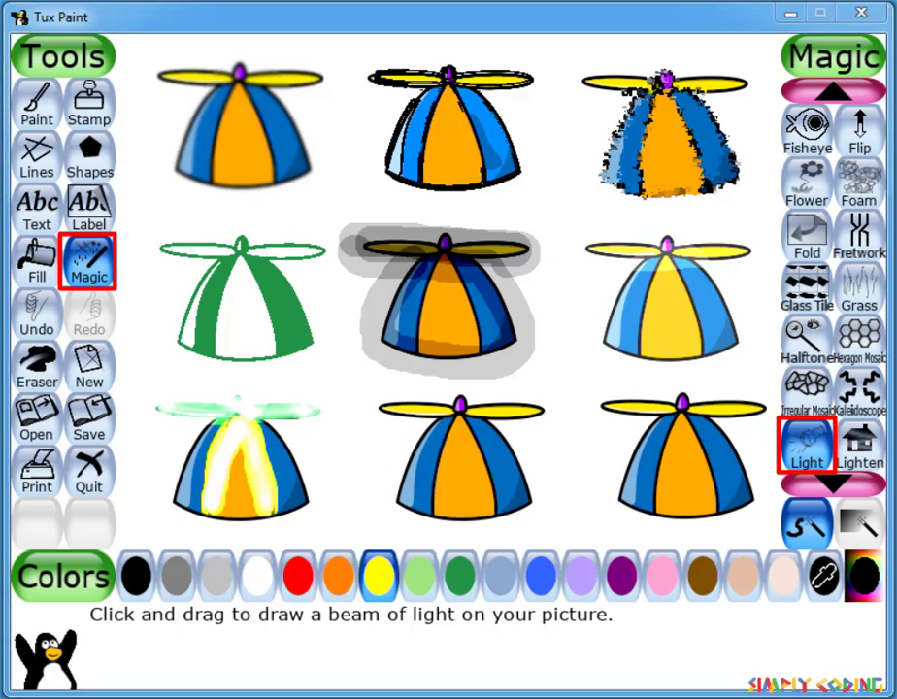
Step: Trace the propeller and cap of the lower row's middle hat with Edges, and apply Emboss to the third hat
left_click(833, 91)
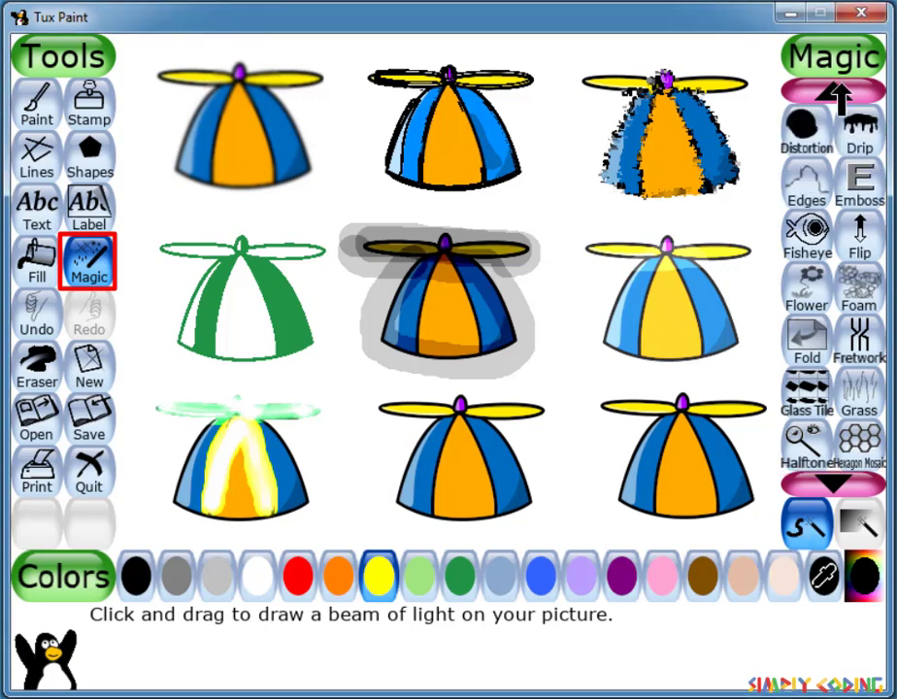
left_click(807, 184)
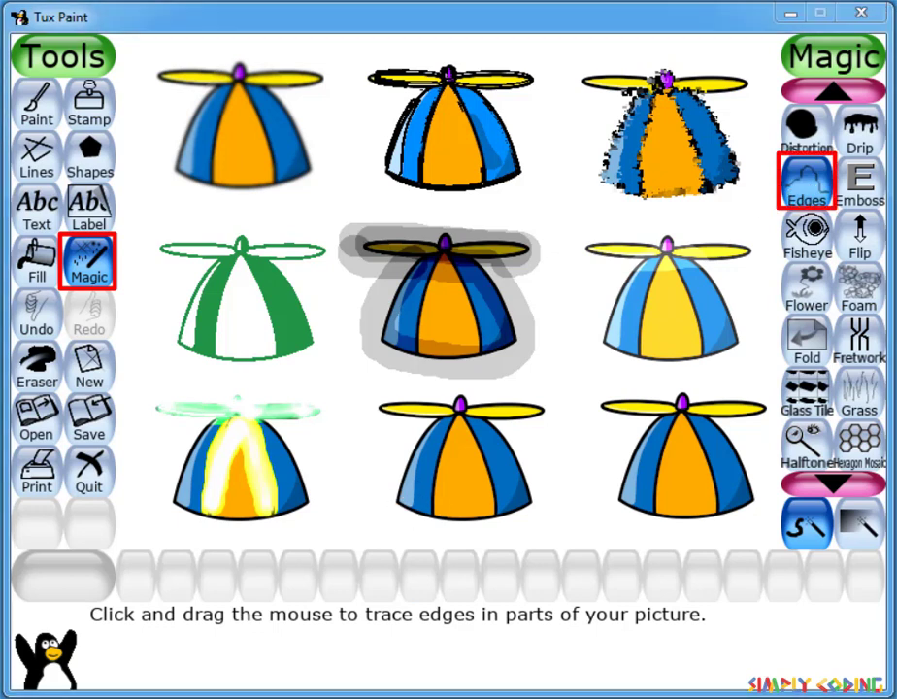
mouse_move(424, 480)
left_mouse_down()
mouse_move(398, 499)
mouse_move(441, 428)
mouse_move(393, 420)
mouse_move(381, 408)
mouse_move(460, 398)
left_mouse_up()
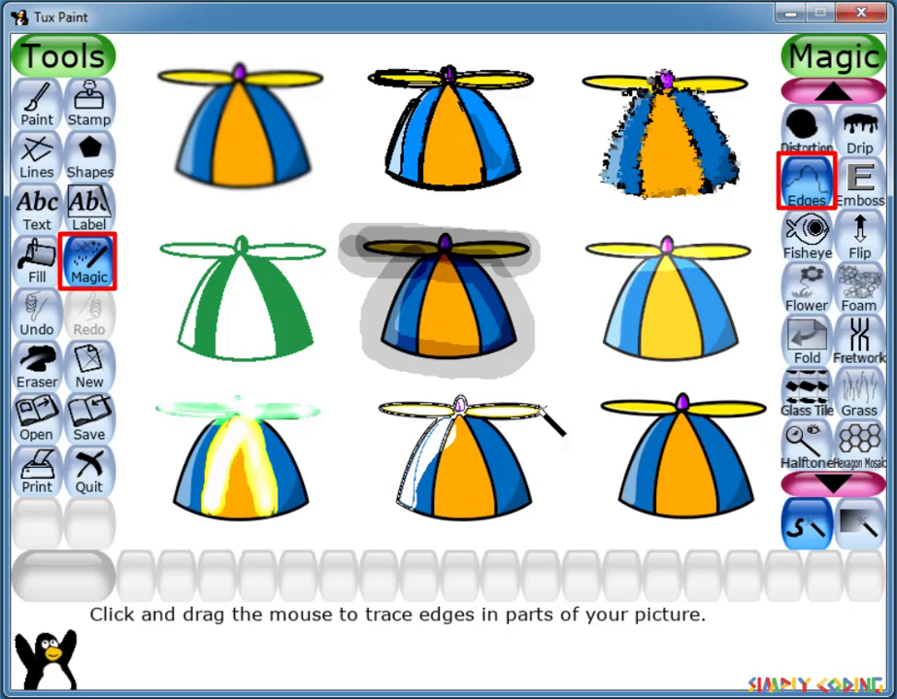
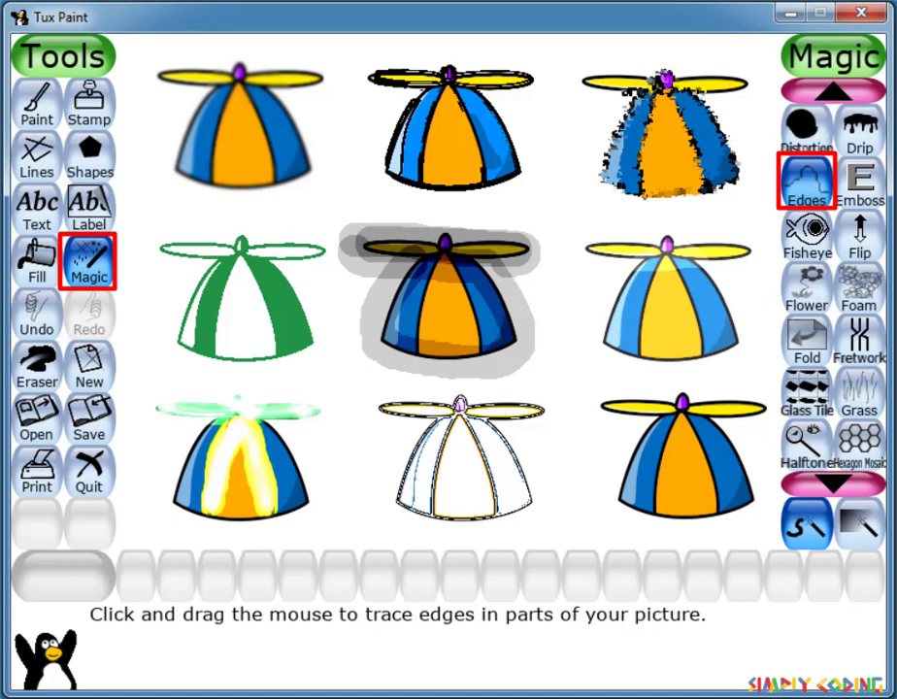
left_click(860, 184)
mouse_move(602, 439)
left_mouse_down()
mouse_move(658, 427)
mouse_move(705, 517)
mouse_move(748, 466)
mouse_move(703, 417)
mouse_move(760, 497)
mouse_move(695, 457)
mouse_move(714, 485)
mouse_move(750, 492)
left_mouse_up()
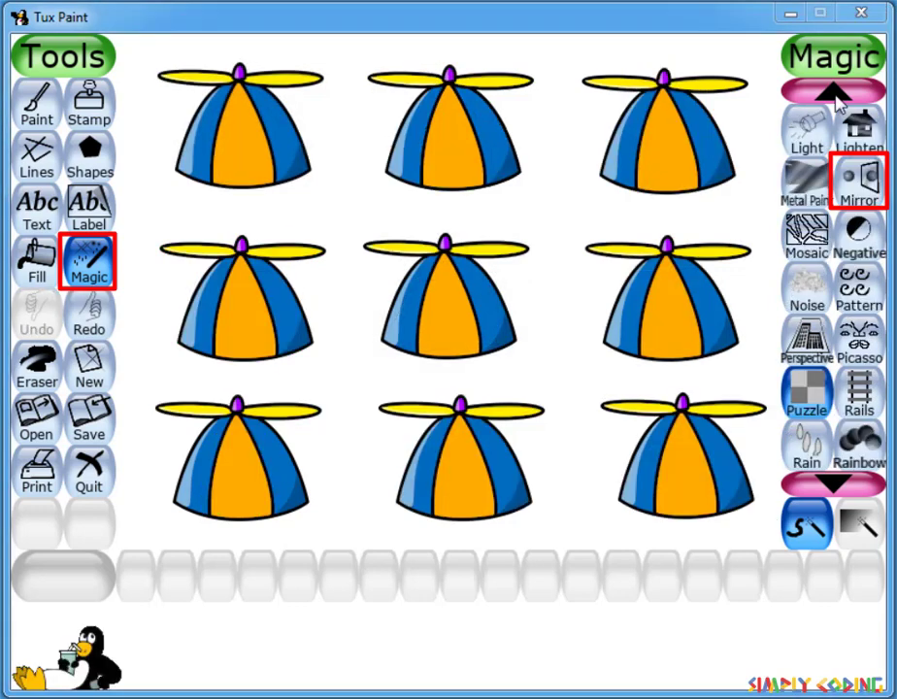
Step: Apply the Fisheye effect to the center of the first hat's propeller in the upper row
left_click(807, 396)
left_click(837, 97)
left_click(835, 99)
left_click(835, 99)
left_click(835, 99)
left_click(836, 99)
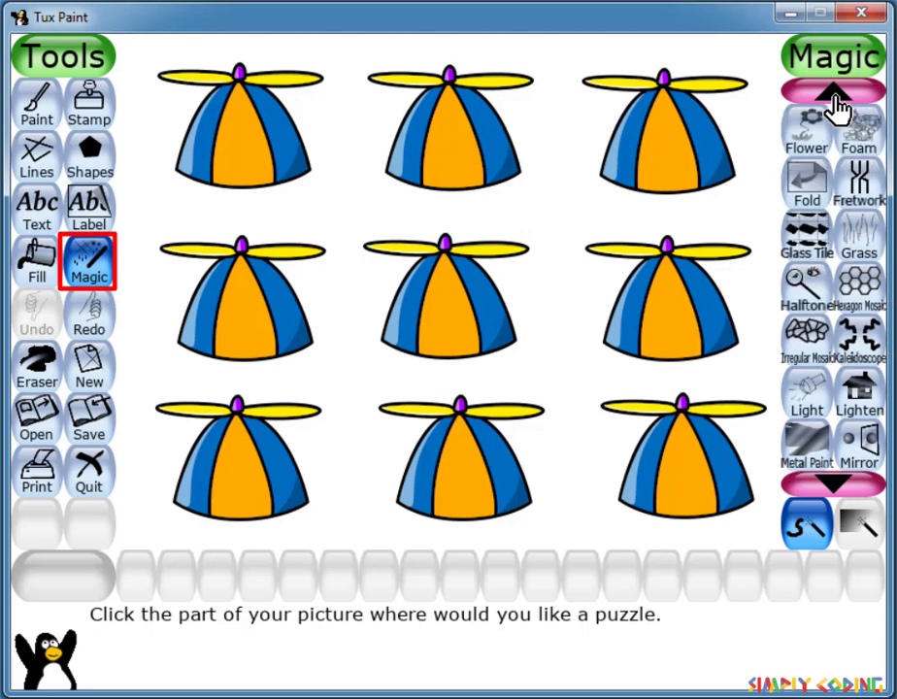
left_click(836, 99)
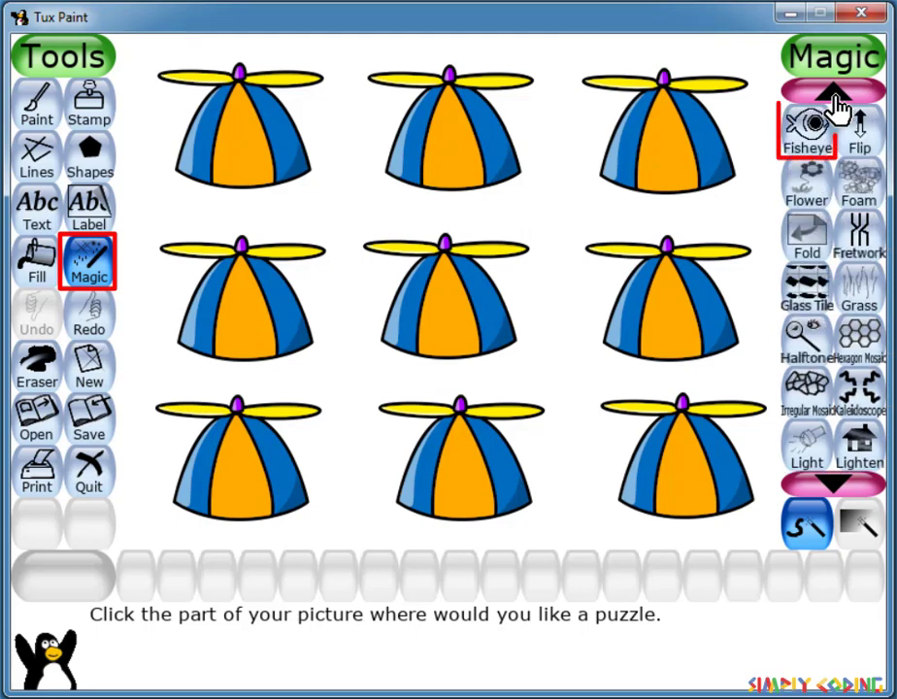
left_click(802, 131)
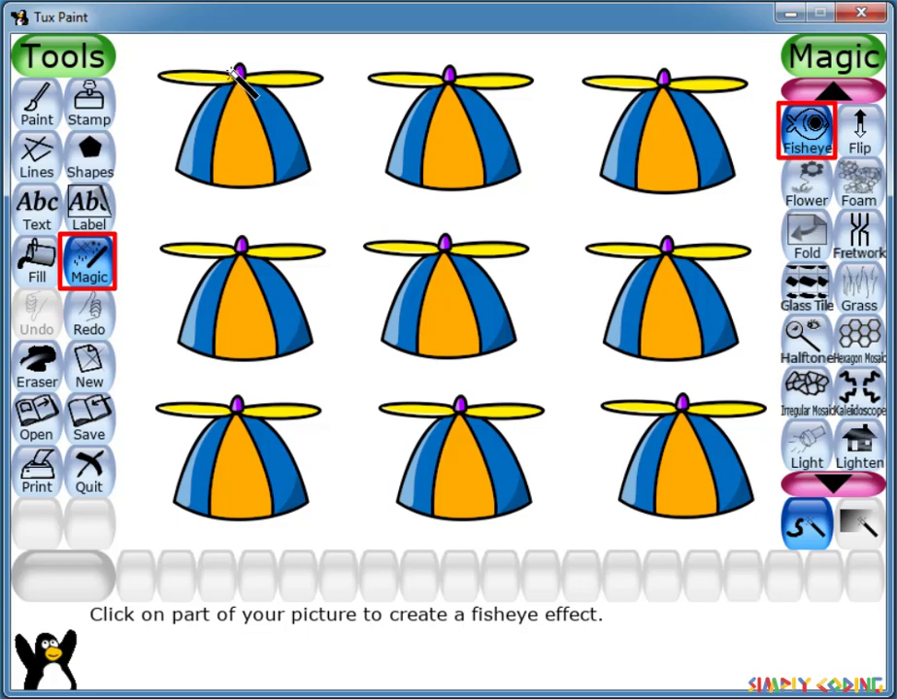
left_click(240, 74)
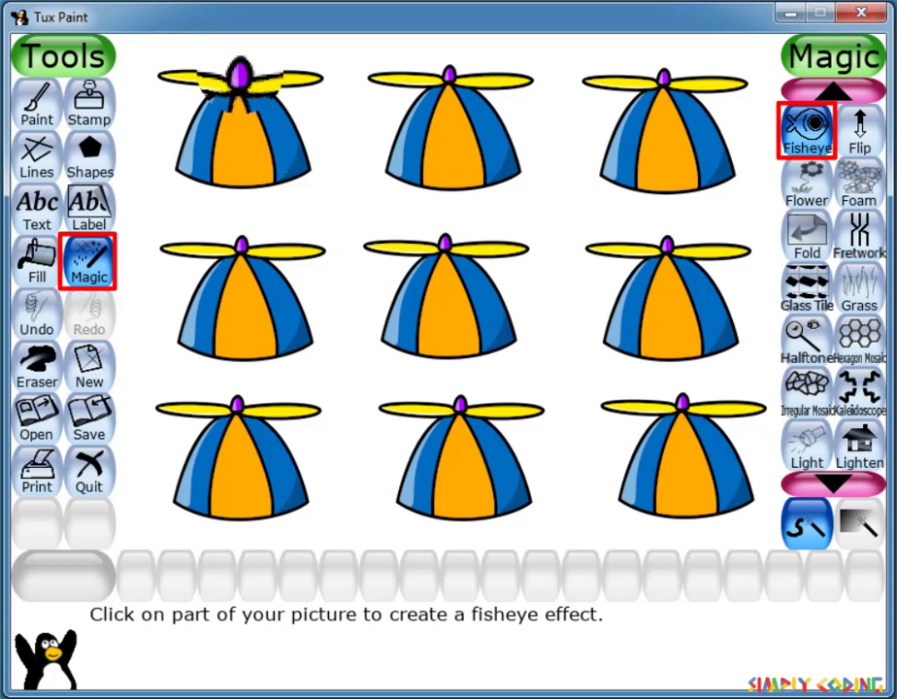
Step: Scramble the center of the upper row's middle hat with the Puzzle effect
left_click(835, 482)
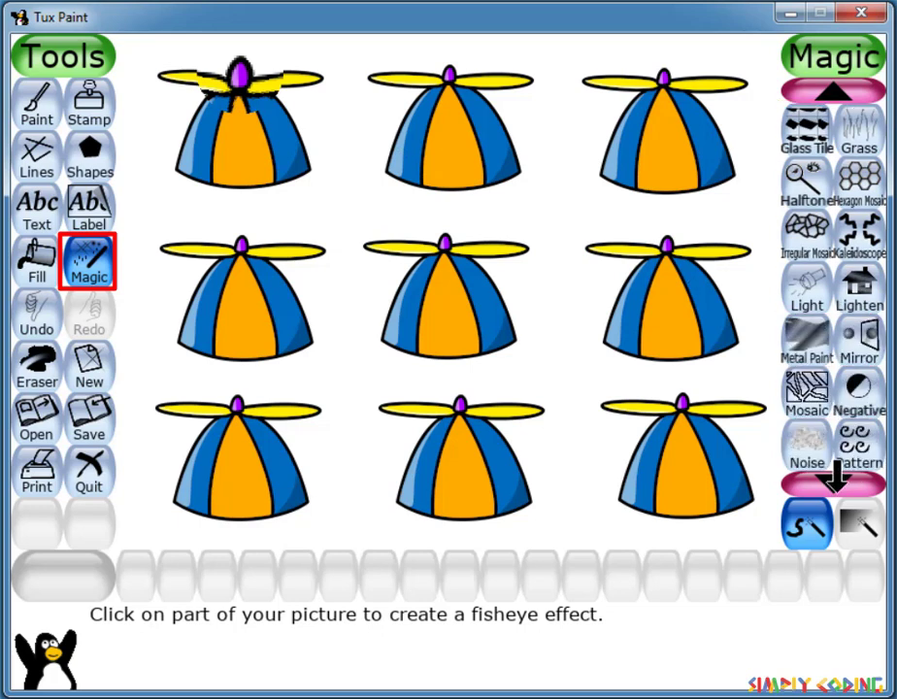
left_click(835, 482)
left_click(806, 447)
left_click(444, 78)
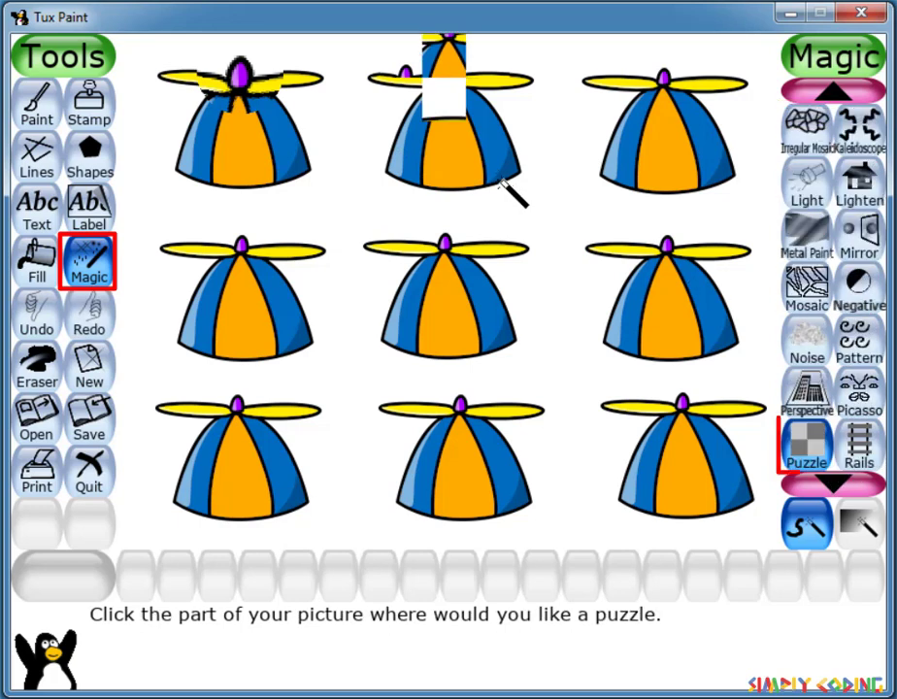
Step: Distort the upper row's third hat with the Ripples effect centered on its propeller
left_click(835, 482)
left_click(859, 398)
left_click(665, 80)
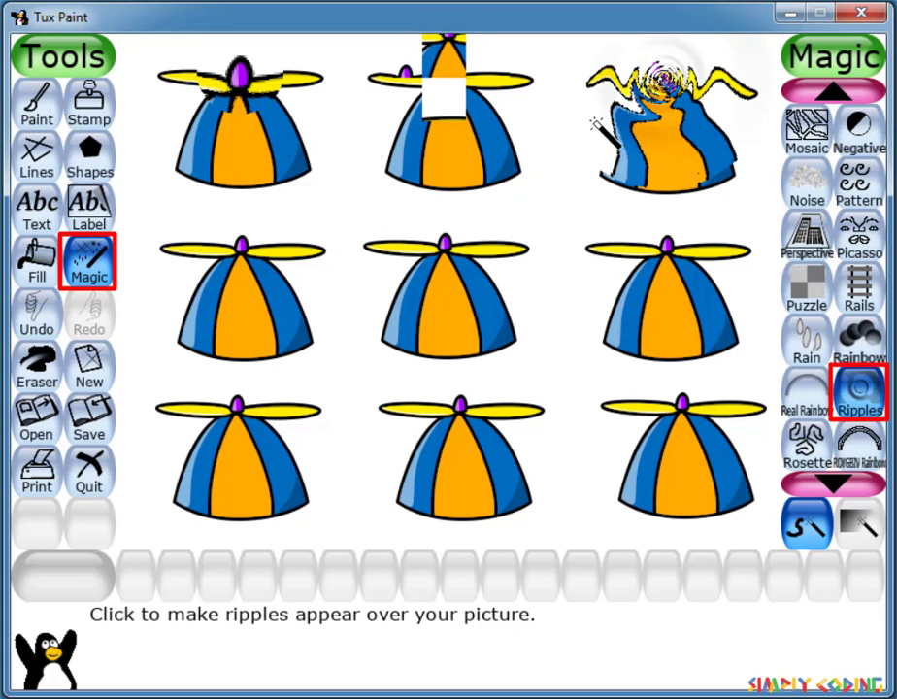
Step: Turn the propeller and outer cap of the middle row's first hat into a black and white drawing with Silhouette
left_click(835, 482)
left_click(808, 393)
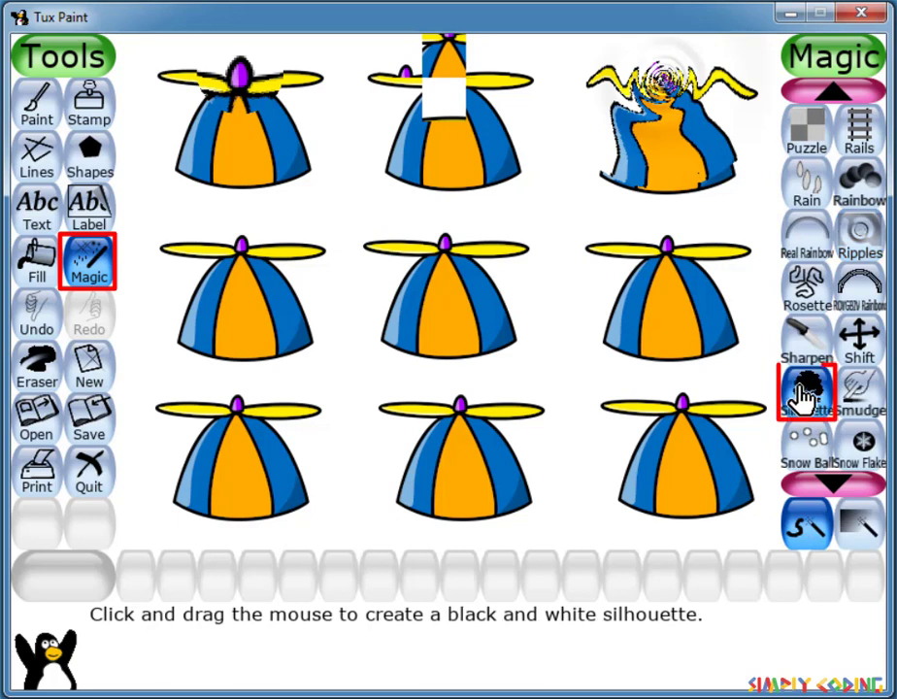
mouse_move(211, 241)
left_mouse_down()
mouse_move(173, 248)
mouse_move(208, 258)
mouse_move(186, 320)
mouse_move(222, 348)
mouse_move(277, 355)
mouse_move(318, 335)
mouse_move(280, 274)
mouse_move(262, 265)
mouse_move(311, 257)
mouse_move(260, 249)
left_mouse_up()
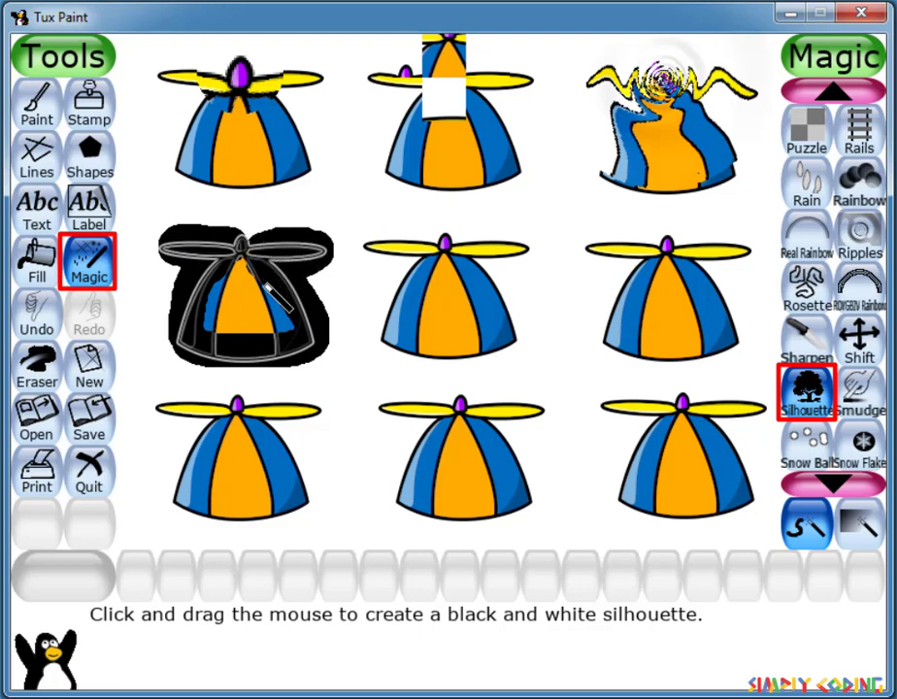
Step: Smudge the center hat of the middle row and make the third hat's propeller blades drip with the Drip effect
left_click(861, 393)
mouse_move(427, 251)
left_mouse_down()
mouse_move(492, 249)
mouse_move(438, 262)
mouse_move(442, 307)
mouse_move(443, 260)
mouse_move(472, 280)
mouse_move(487, 314)
mouse_move(414, 294)
mouse_move(390, 330)
mouse_move(442, 289)
mouse_move(418, 327)
mouse_move(467, 320)
mouse_move(475, 332)
mouse_move(442, 285)
mouse_move(430, 287)
mouse_move(453, 261)
mouse_move(481, 340)
mouse_move(428, 293)
mouse_move(386, 335)
mouse_move(457, 313)
left_mouse_up()
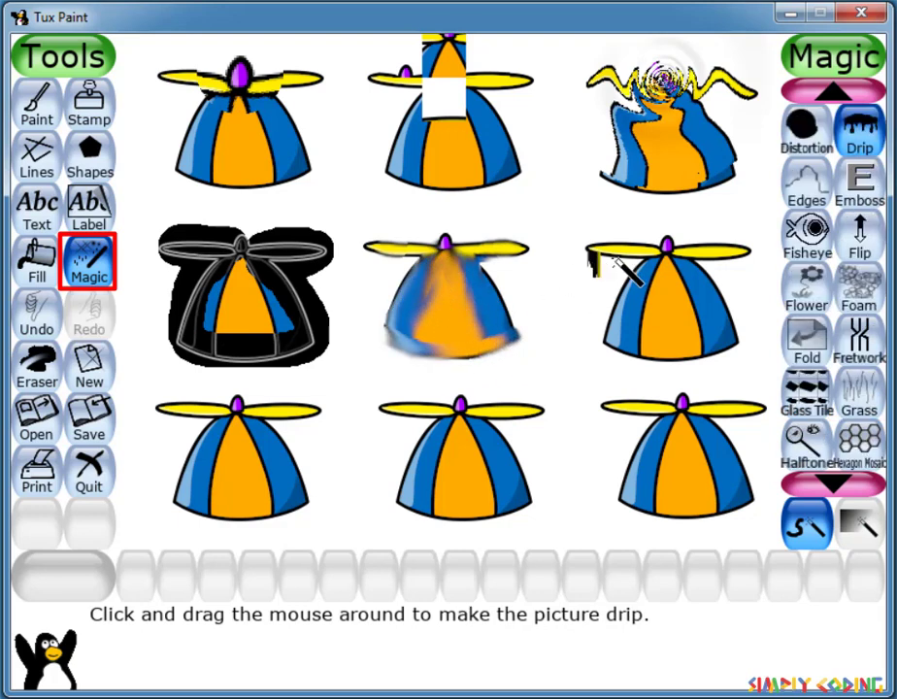
mouse_move(615, 260)
left_mouse_down()
mouse_move(601, 255)
mouse_move(724, 257)
mouse_move(717, 262)
left_mouse_up()
Step: Tint the propeller of the lower row's first hat orange and the middle panel of its cap yellow
left_click(833, 482)
left_click(834, 483)
left_click(833, 483)
left_click(860, 445)
left_click_drag(165, 411, 314, 420)
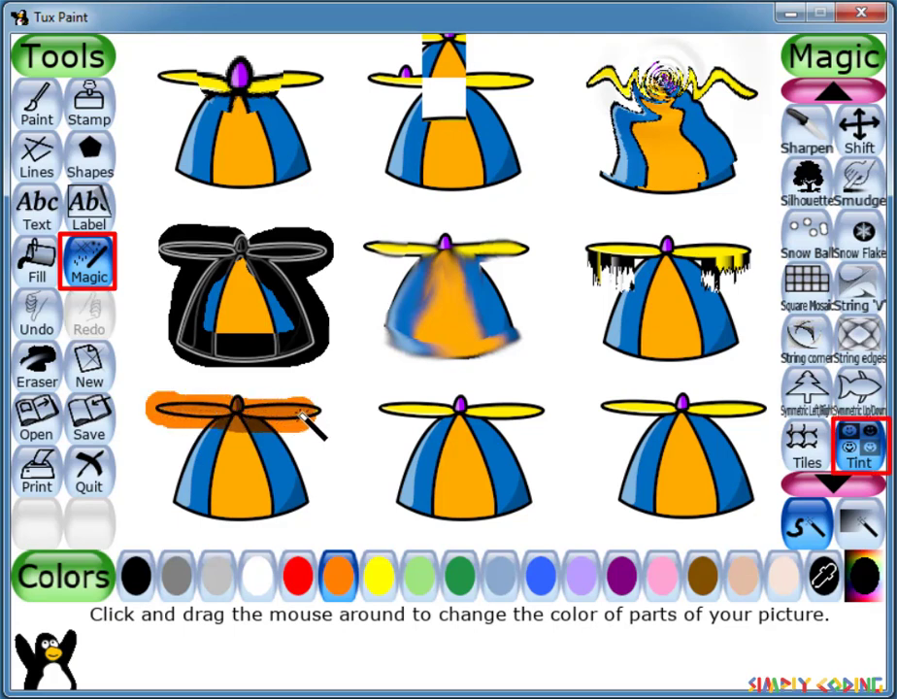
left_click(377, 578)
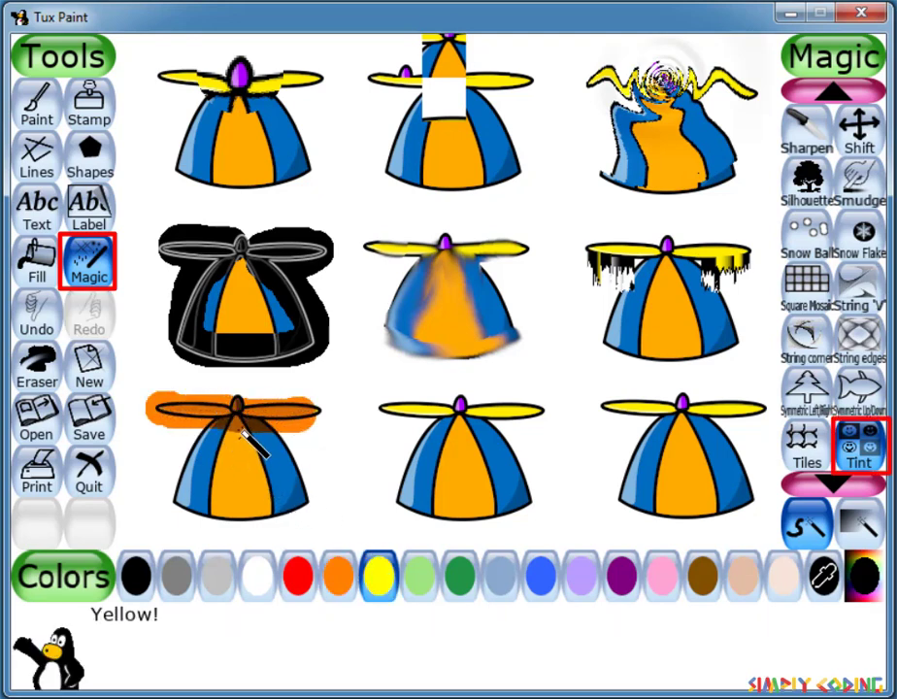
mouse_move(241, 425)
left_mouse_down()
mouse_move(225, 498)
mouse_move(247, 505)
mouse_move(256, 476)
left_mouse_up()
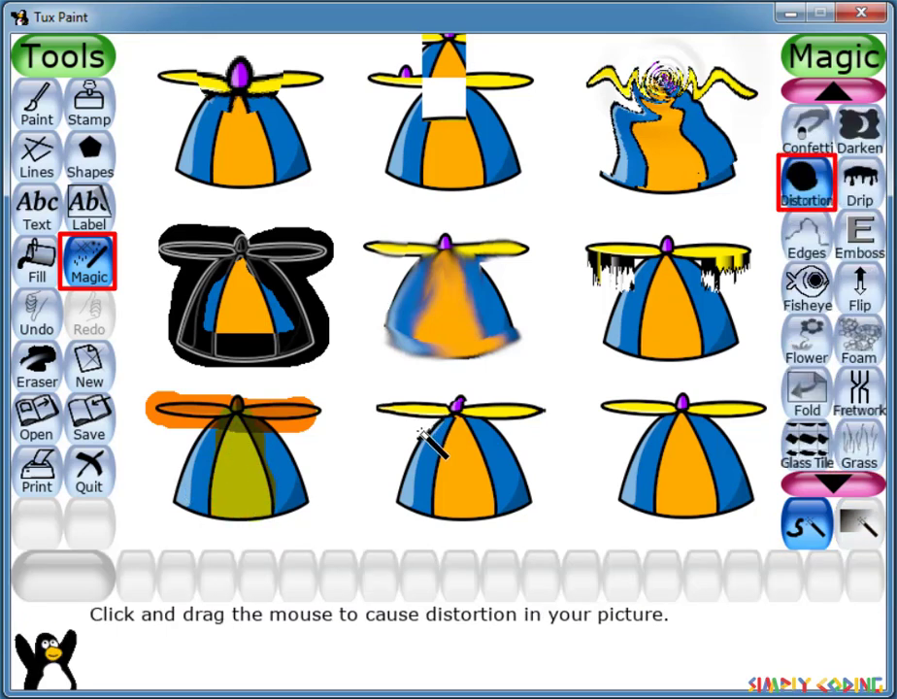
Step: Warp the cap edges of the lower row's middle hat with Distortion, and apply Sharpen to the third hat
mouse_move(427, 431)
left_mouse_down()
mouse_move(396, 491)
mouse_move(451, 511)
mouse_move(525, 513)
mouse_move(531, 489)
mouse_move(519, 445)
mouse_move(484, 412)
mouse_move(426, 428)
left_mouse_up()
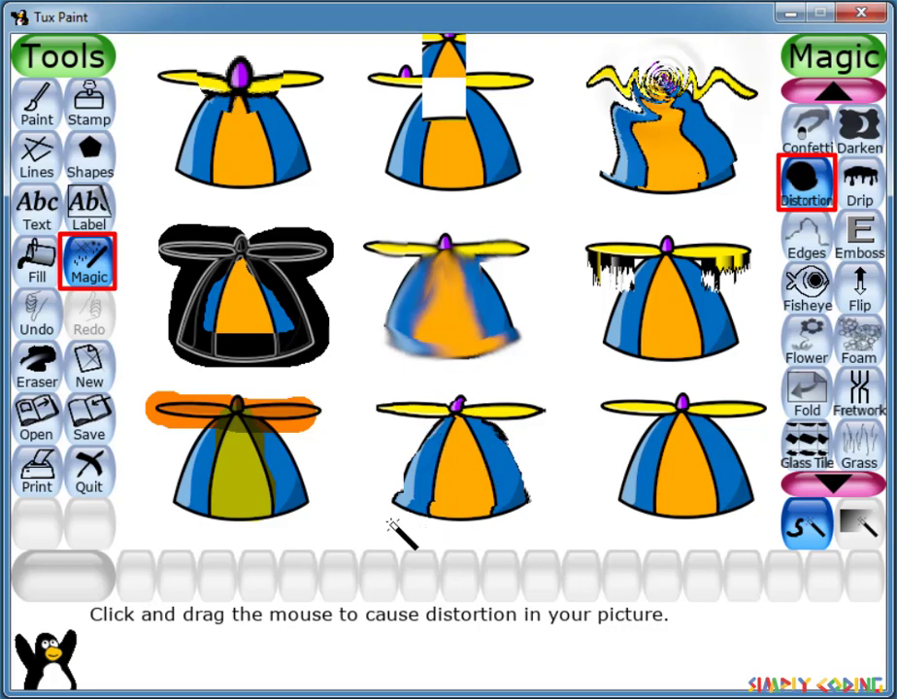
left_click(827, 478)
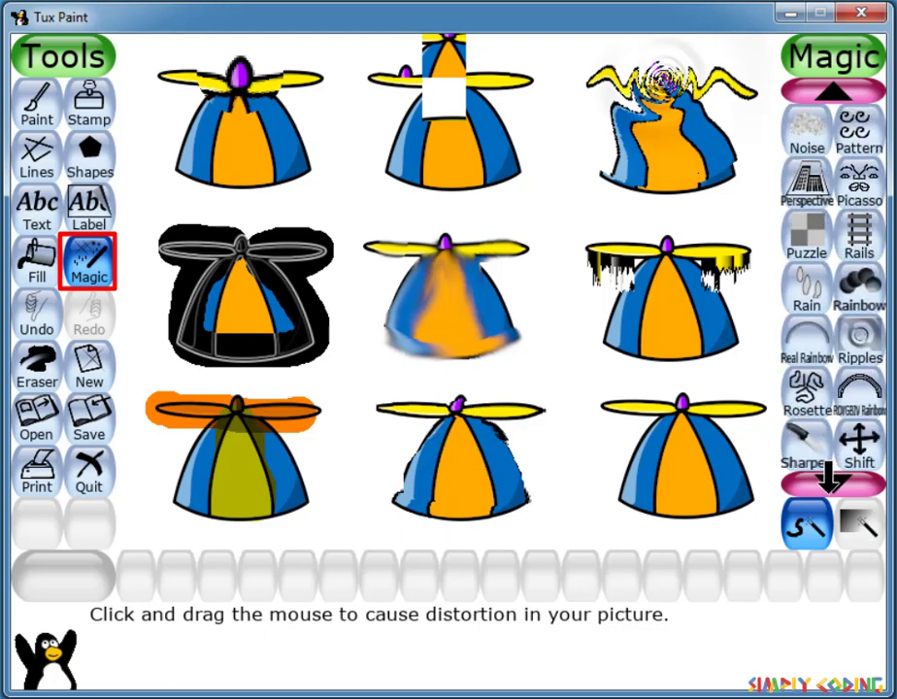
left_click(827, 478)
left_click(806, 340)
mouse_move(667, 471)
left_mouse_down()
mouse_move(661, 491)
mouse_move(714, 462)
mouse_move(741, 494)
mouse_move(719, 500)
mouse_move(677, 488)
left_mouse_up()
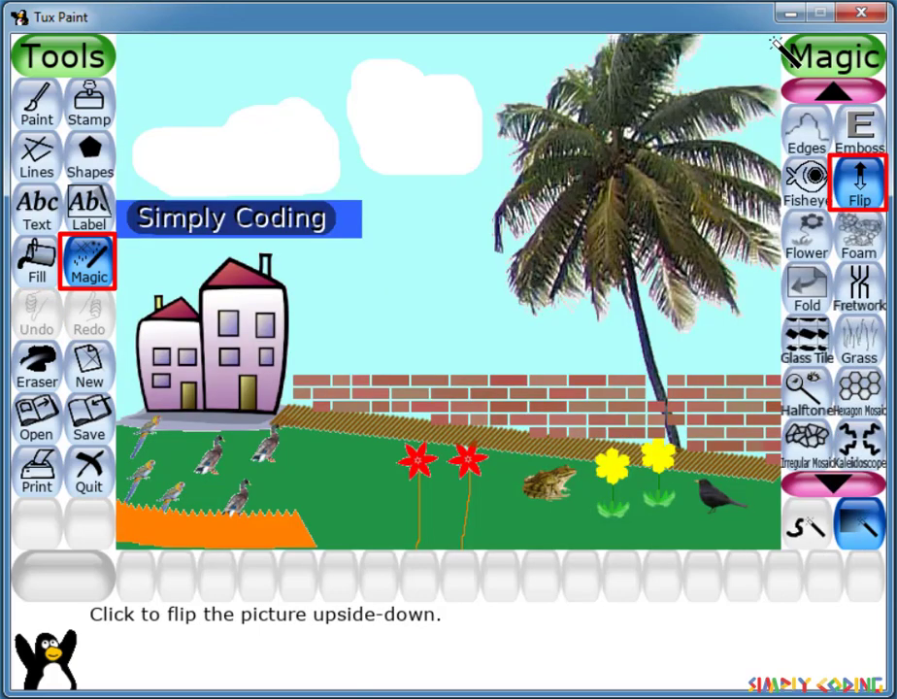
Step: Flip the whole garden picture upside down and flip it back upright
left_click(776, 49)
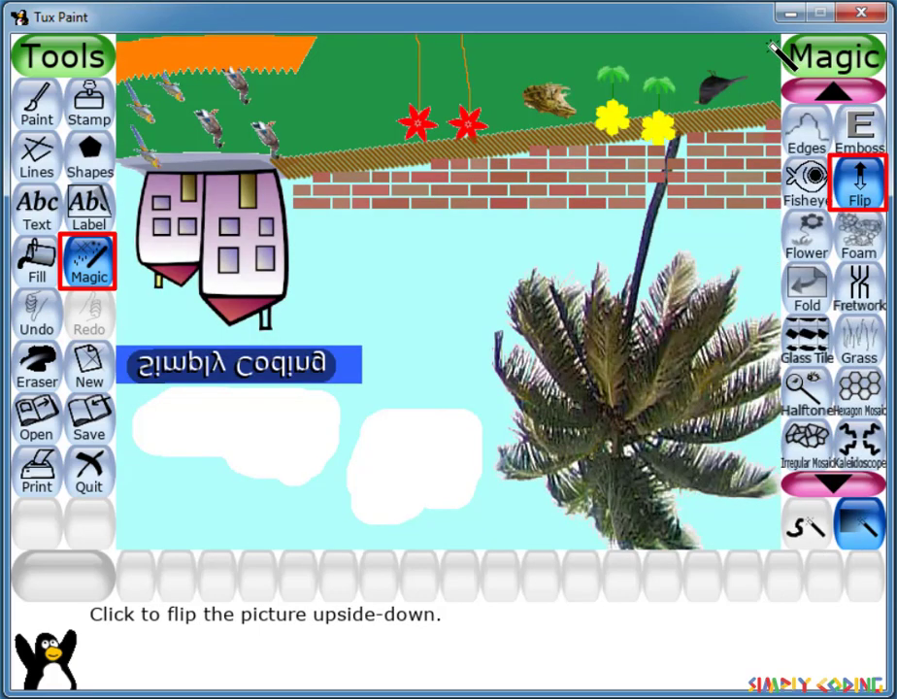
left_click(772, 46)
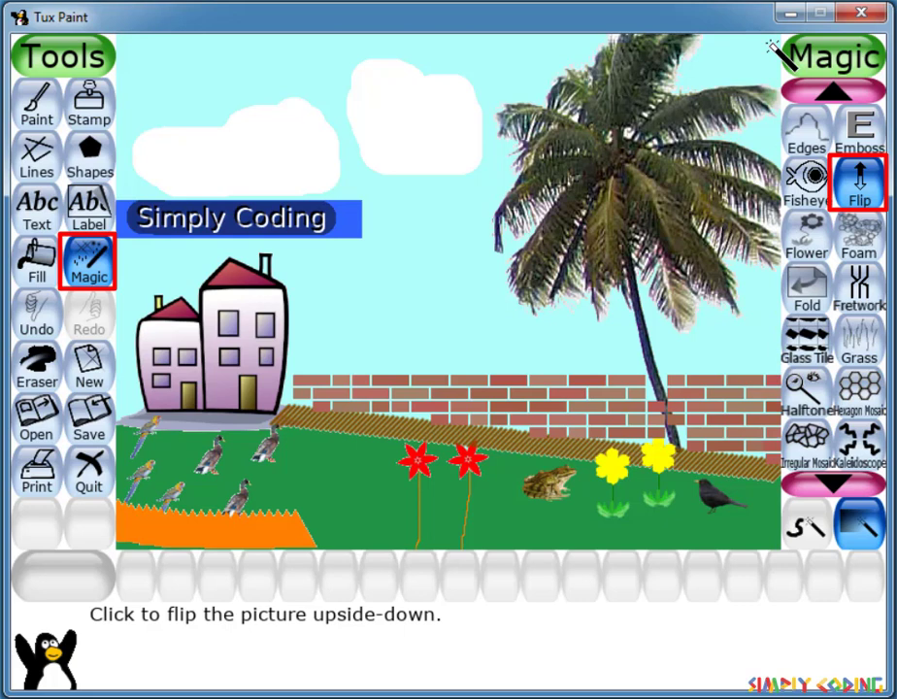
Step: Create a mirror image of the whole garden picture with the Mirror effect and mirror it back
left_click(841, 476)
left_click(841, 476)
left_click(841, 476)
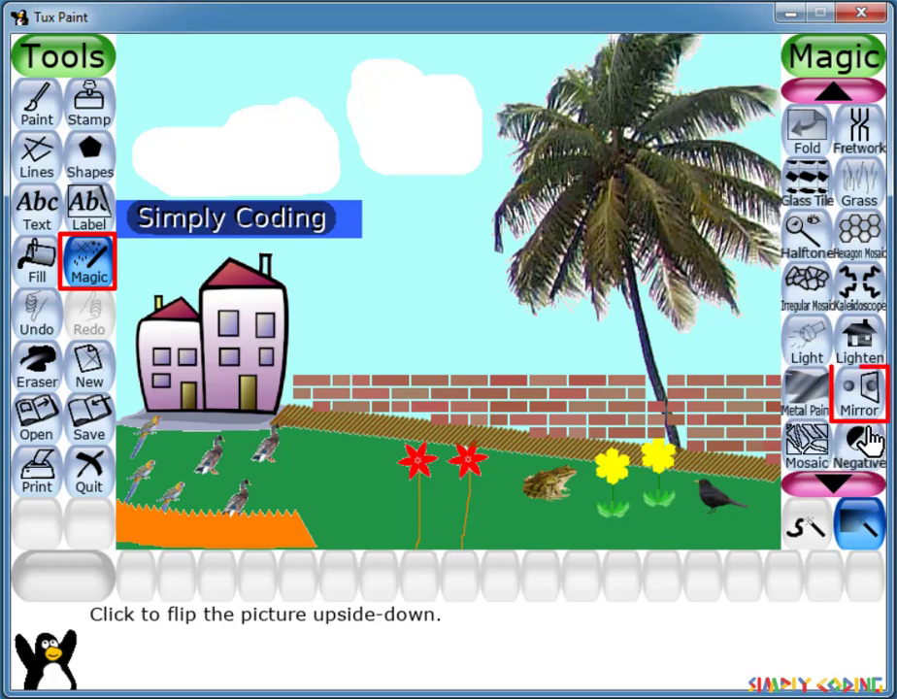
left_click(860, 389)
left_click(155, 328)
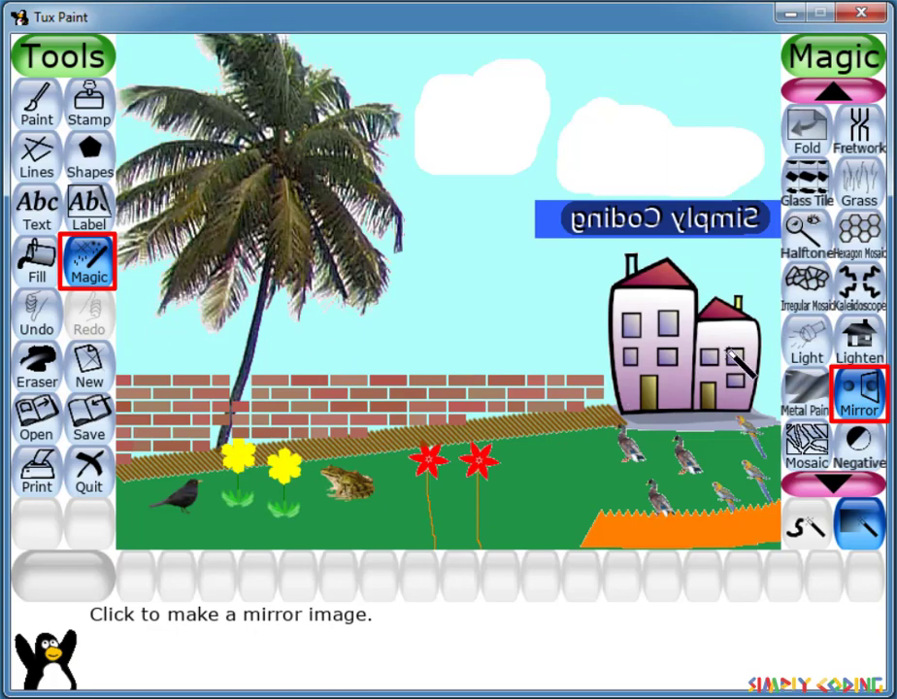
left_click(755, 328)
left_click(466, 63)
left_click(408, 534)
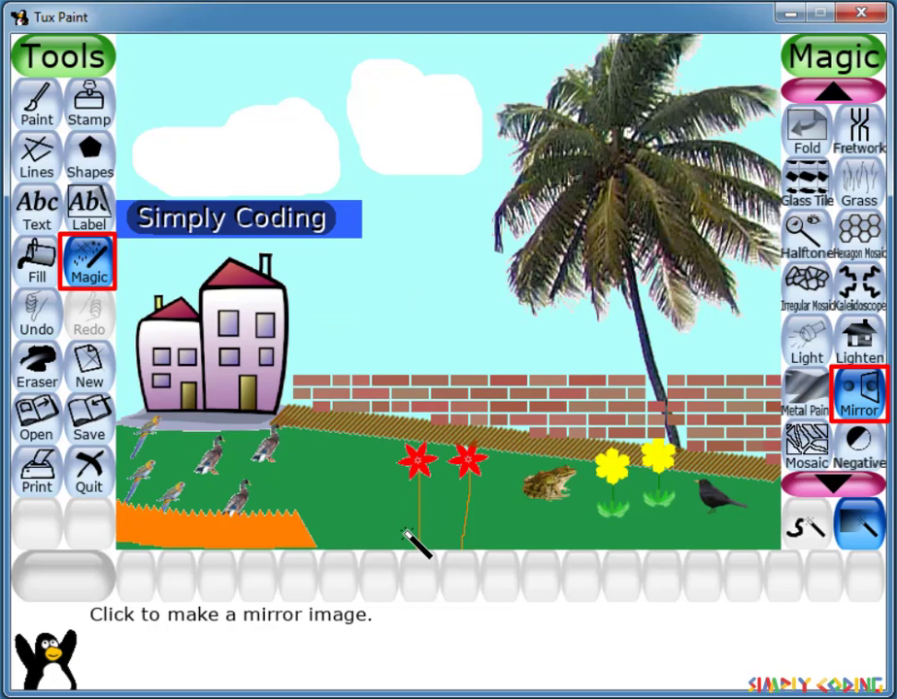
Step: Fold the picture's upper-right corner over the palm tree with yellow as the background color
scroll(841, 306, "up", 5)
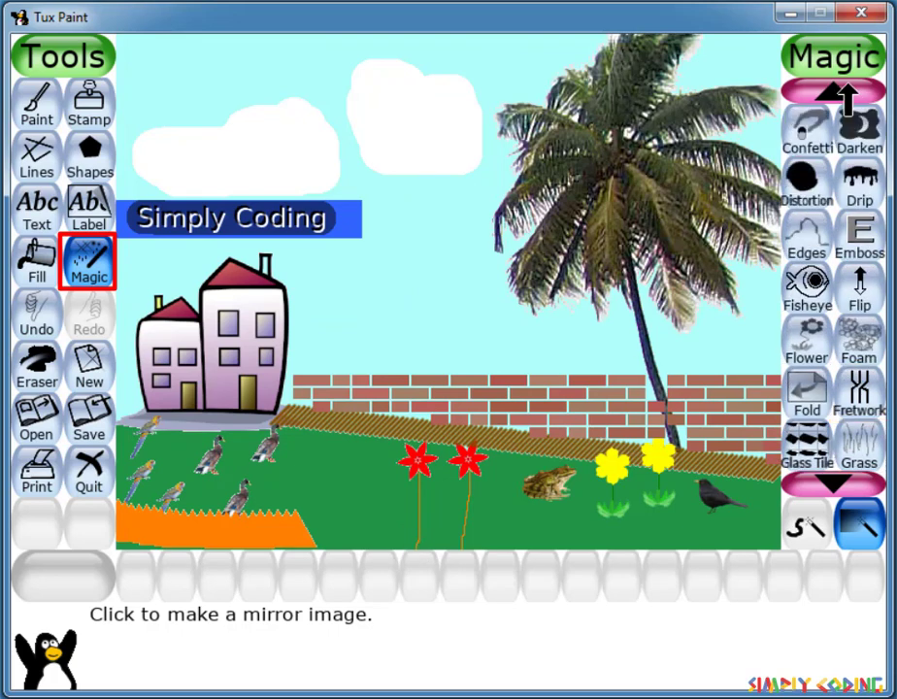
left_click(807, 394)
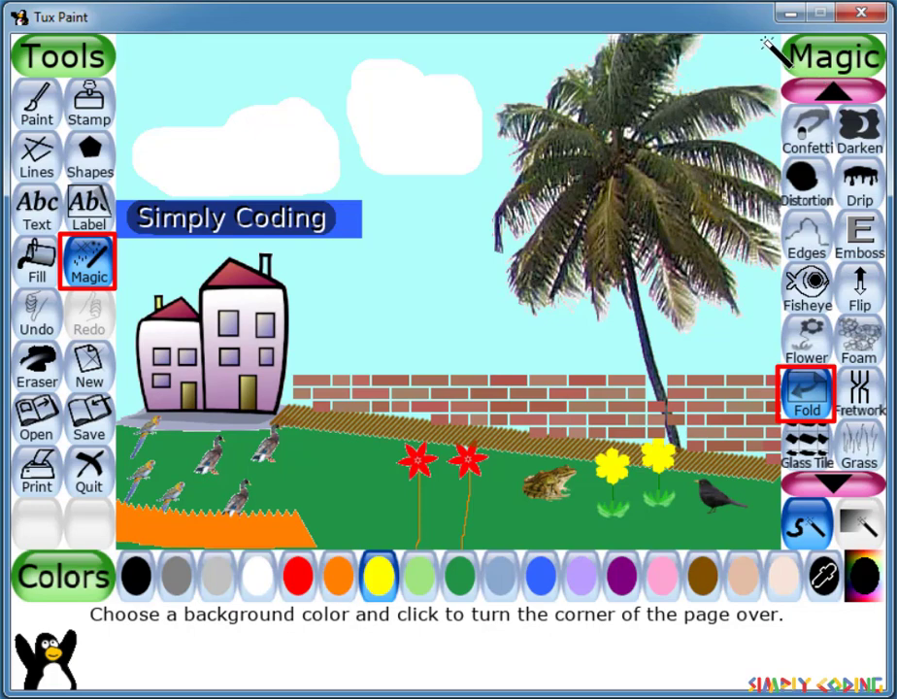
left_click_drag(764, 60, 442, 291)
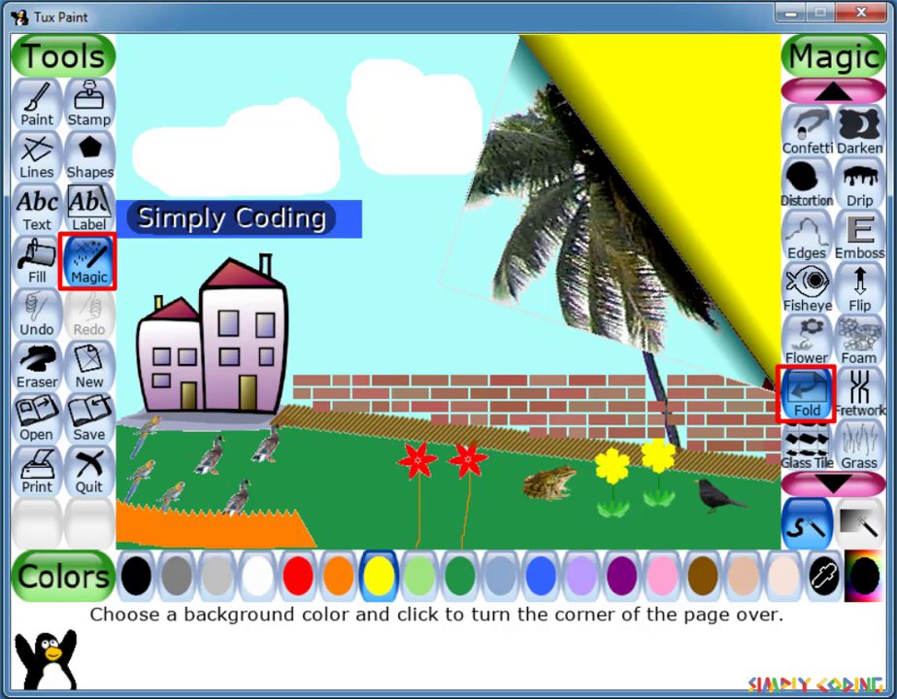
Step: Make the blackbird, both red flowers and both yellow flowers negative, and undo the last stroke
scroll(837, 466, "down", 6)
left_click(859, 393)
left_click_drag(695, 475, 750, 516)
mouse_move(471, 460)
left_mouse_down()
mouse_move(465, 452)
mouse_move(413, 460)
left_mouse_up()
mouse_move(661, 462)
left_mouse_down()
mouse_move(654, 473)
mouse_move(622, 473)
mouse_move(673, 473)
mouse_move(594, 474)
left_mouse_up()
key("ctrl+z")
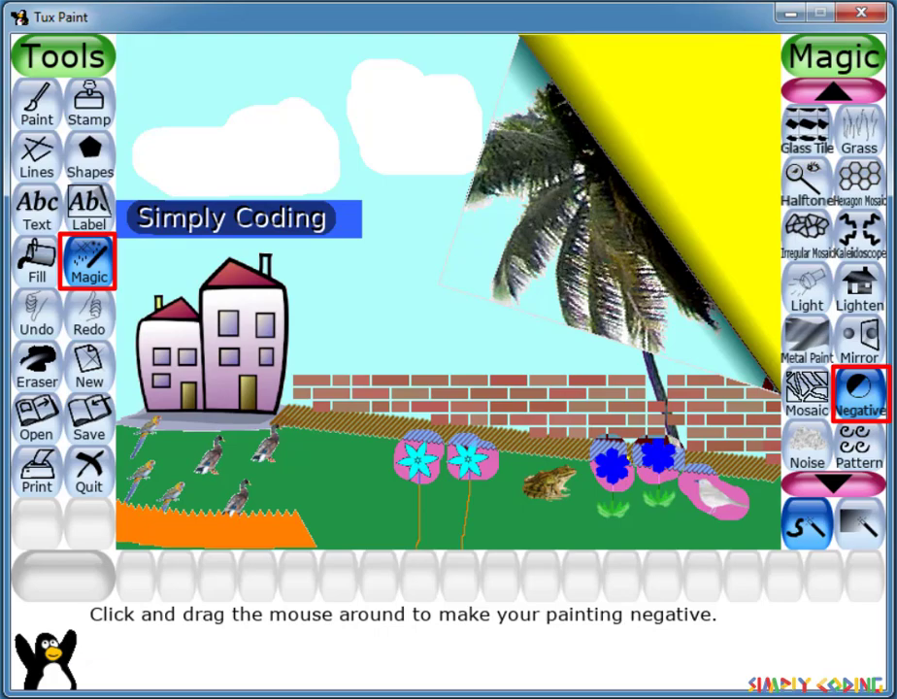
Step: Try to stretch the picture from its lower corners with Perspective, using green as the color, and undo the attempts
left_click(834, 483)
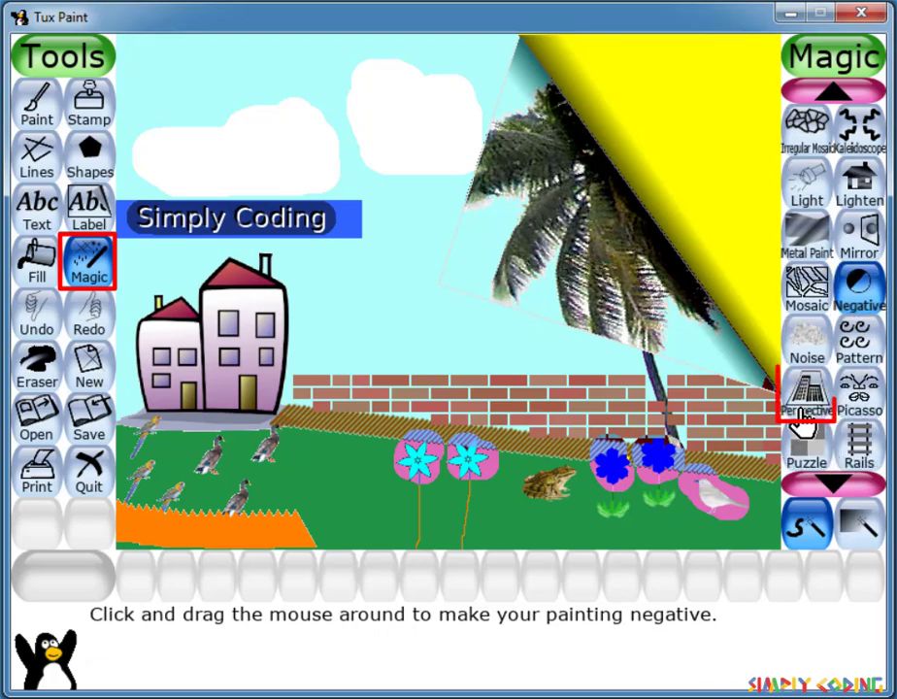
left_click(807, 393)
left_click_drag(133, 533, 774, 533)
left_click(464, 580)
key("ctrl+z")
left_click_drag(293, 502, 140, 530)
left_click(37, 315)
left_click(37, 315)
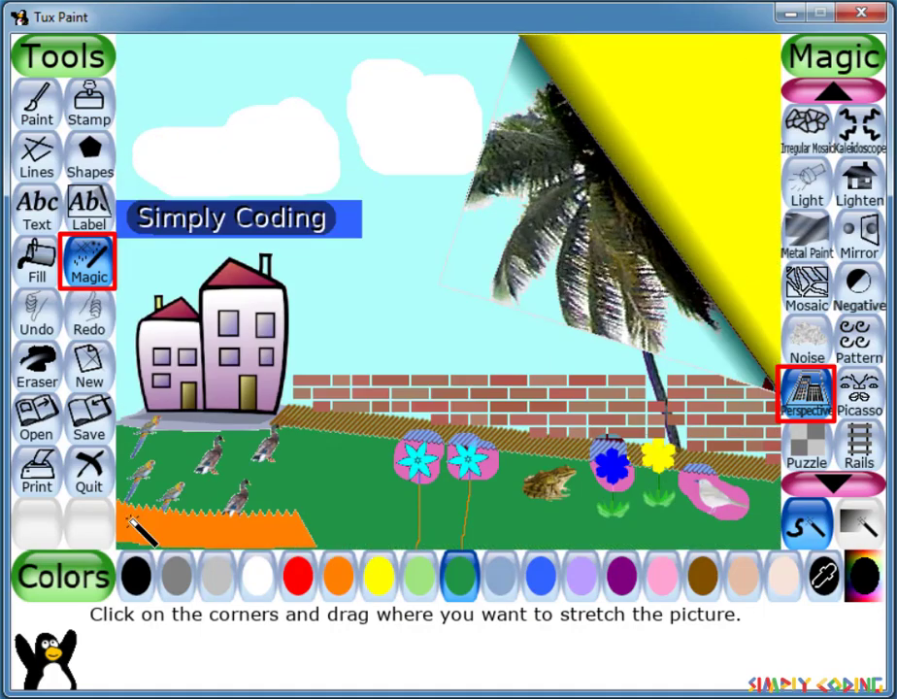
Step: Draw a wavy blue line repeated across the grayish-blue canvas with the Pattern effect
left_click(88, 325)
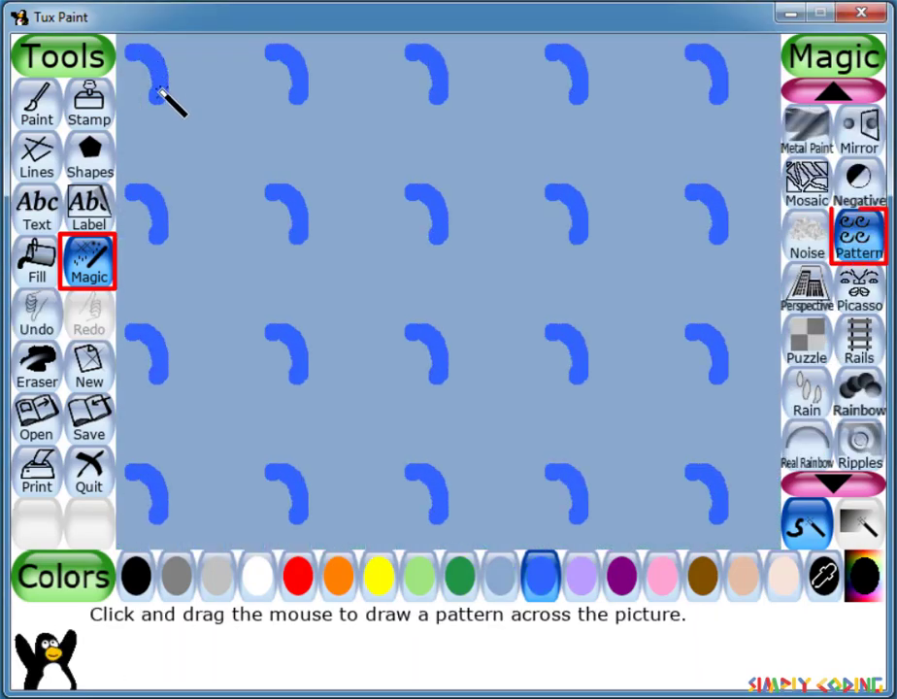
mouse_move(160, 90)
left_mouse_down()
mouse_move(141, 175)
mouse_move(140, 45)
mouse_move(285, 64)
left_mouse_up()
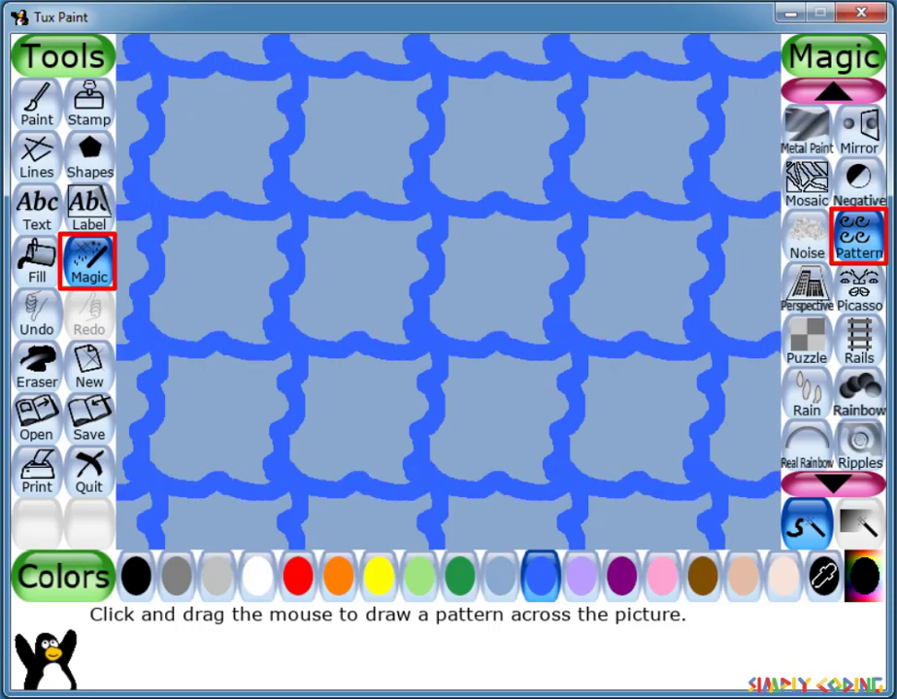
Step: Cover the blue pattern picture with snow balls and snow flakes using the Snow Ball and Snow Flake effects
left_click(833, 483)
left_click(833, 483)
left_click(833, 483)
left_click(834, 483)
left_click(833, 483)
left_click(807, 388)
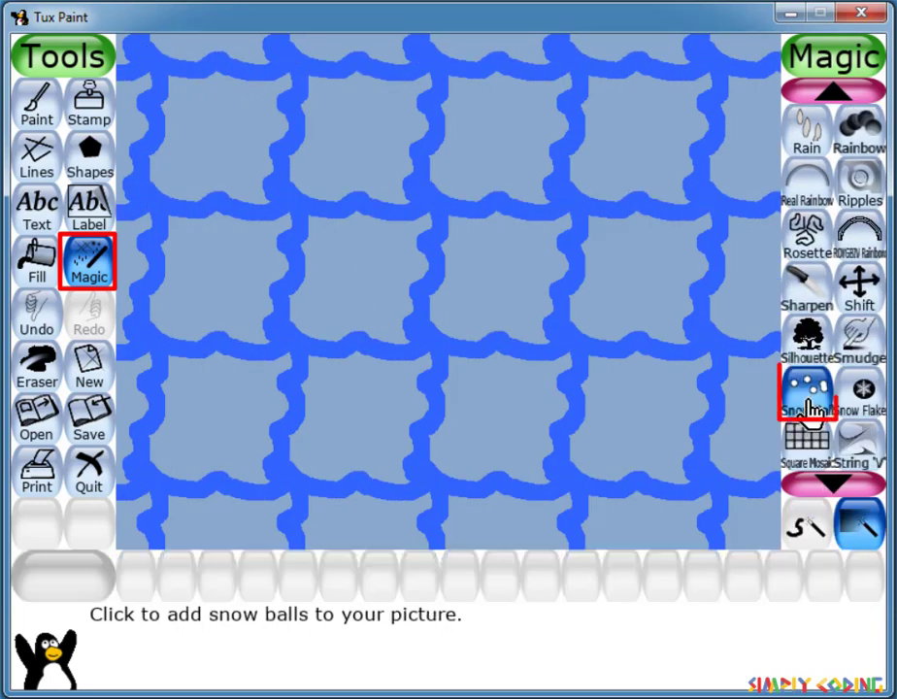
left_click(243, 126)
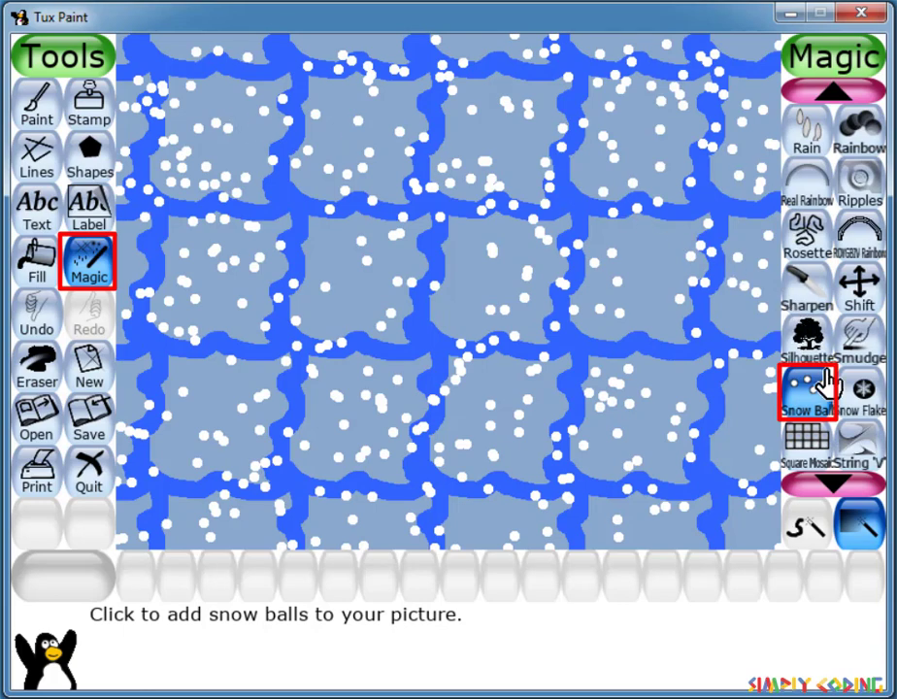
left_click(865, 394)
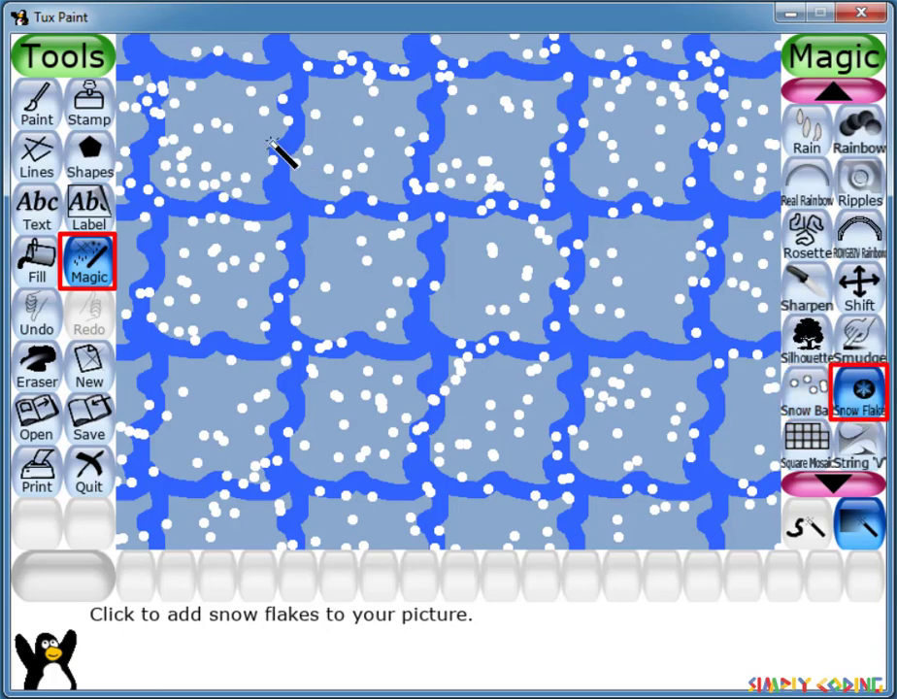
left_click(224, 103)
Step: Draw a light purple S-shaped stroke repeated across the picture with Tiles, and move the whole picture around the canvas with Shift
left_click(830, 480)
left_click(831, 480)
left_click(830, 479)
left_click(808, 445)
left_click(346, 586)
left_click(581, 577)
mouse_move(282, 73)
left_mouse_down()
mouse_move(206, 176)
mouse_move(233, 153)
left_mouse_up()
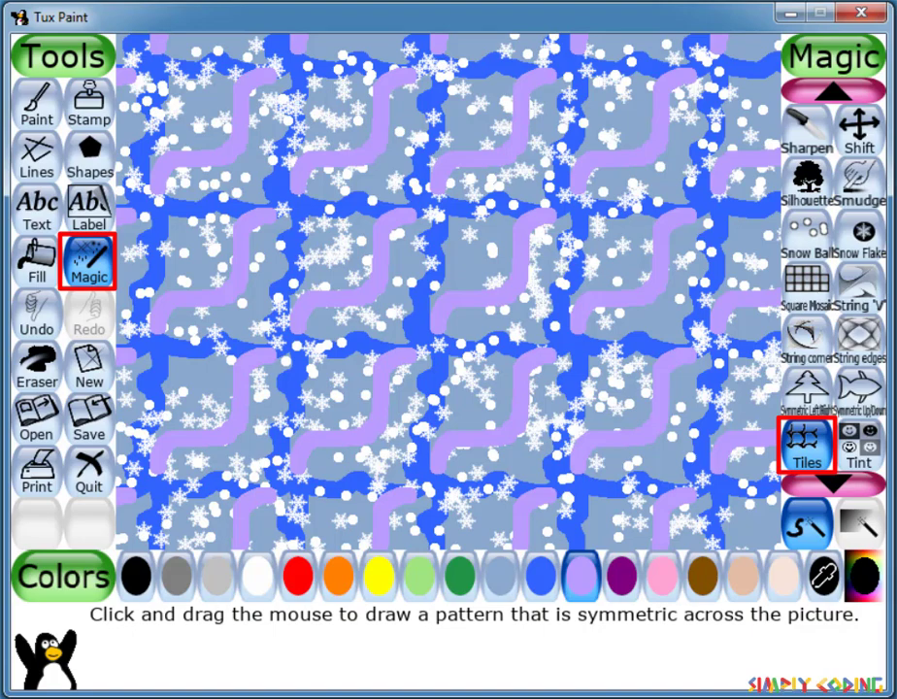
left_click(859, 127)
left_click_drag(118, 274, 138, 587)
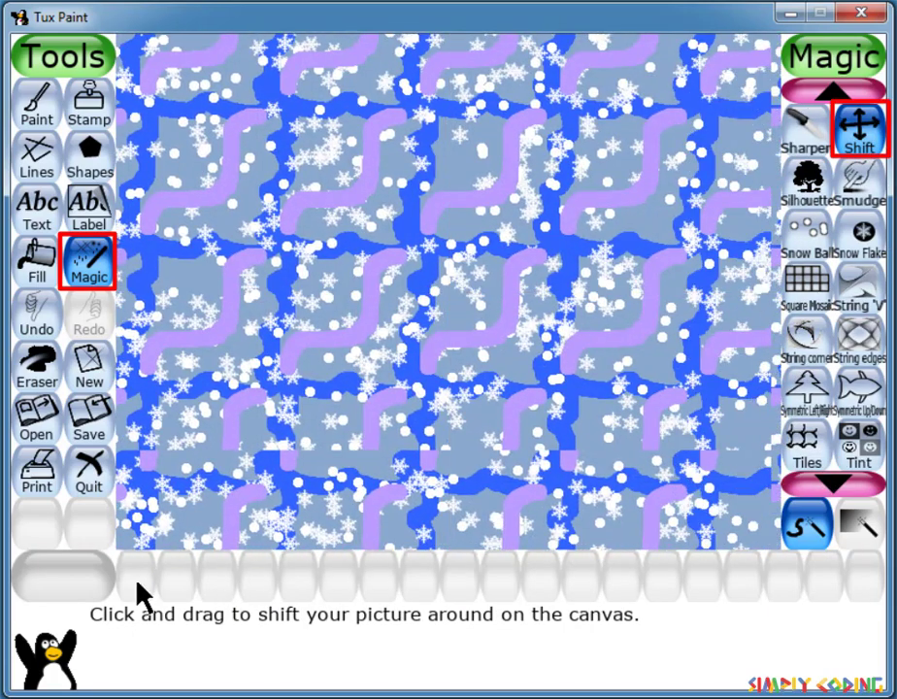
Step: Zoom the garden picture out and back in with the Zoom effect, using light purple as the background color
left_click_drag(485, 426, 481, 510)
left_click_drag(485, 464, 441, 425)
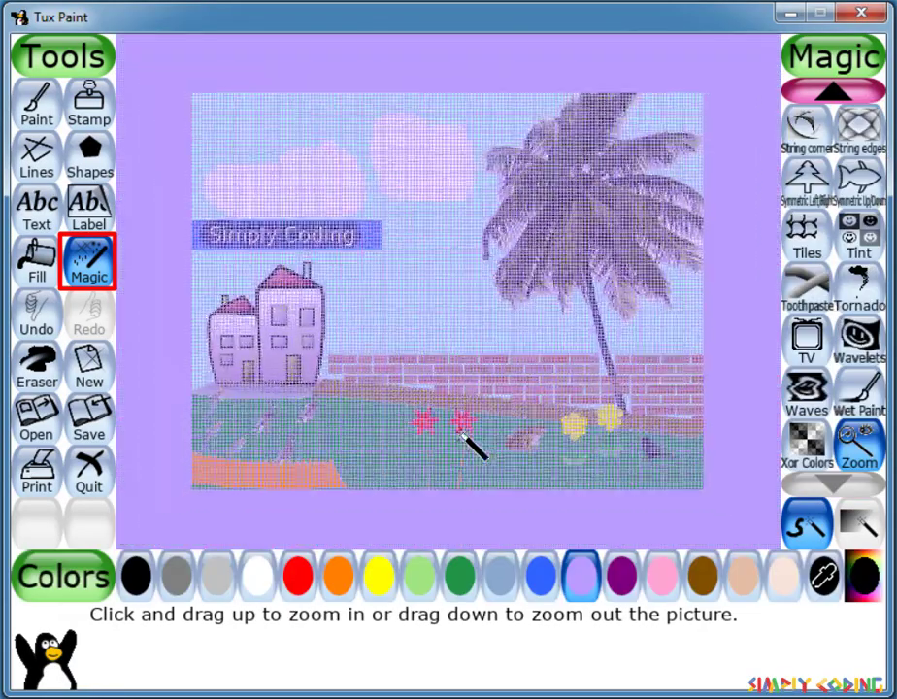
left_click_drag(469, 445, 494, 191)
left_click_drag(335, 262, 777, 163)
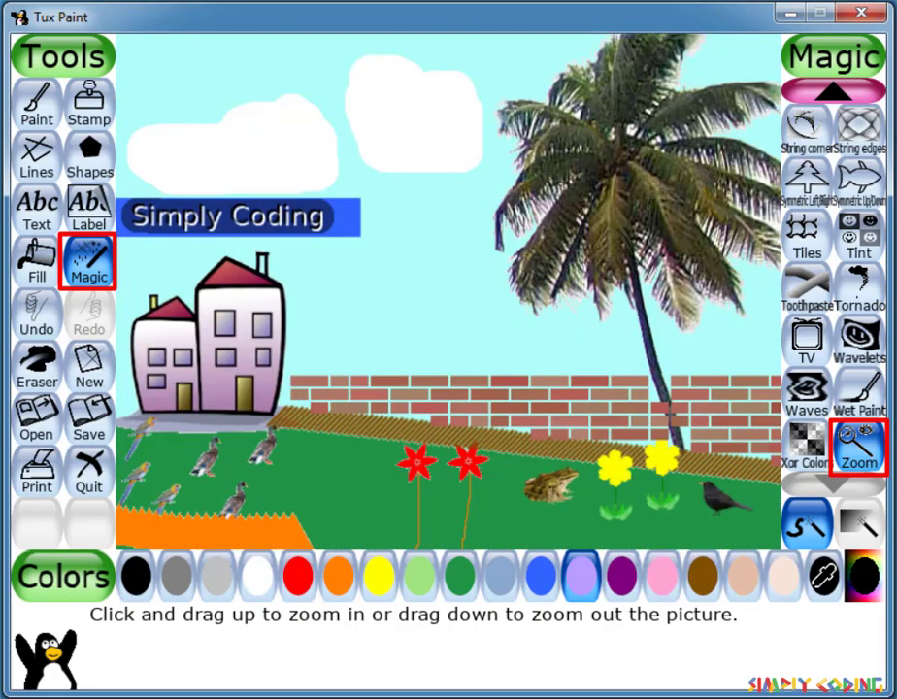
Step: Make the garden picture horizontally wavy with the Waves effect, varying the wave height and length, and undo it
left_click(808, 391)
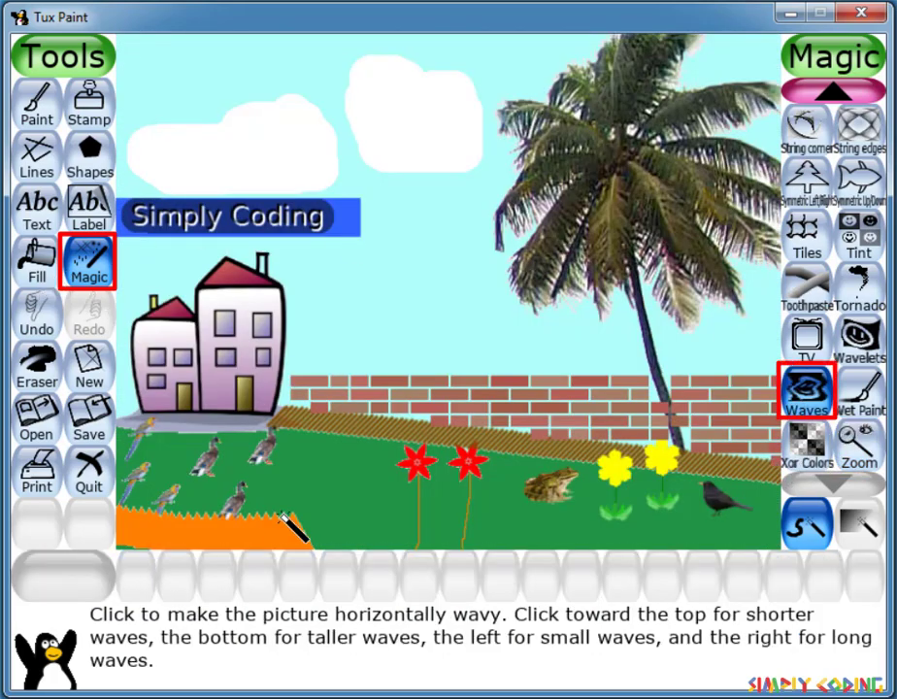
left_click_drag(460, 532, 468, 474)
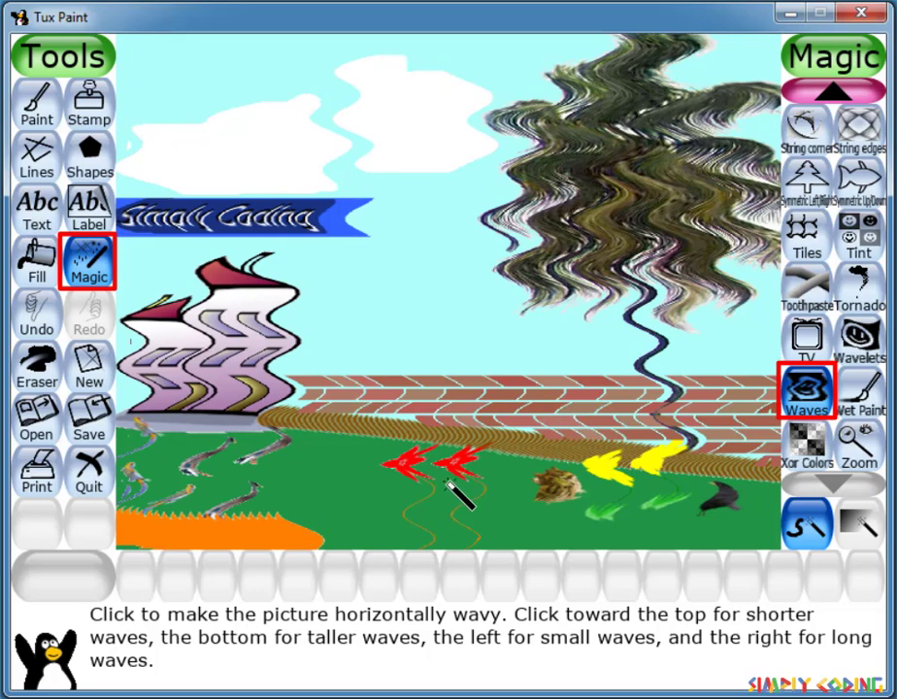
left_click_drag(124, 340, 726, 387)
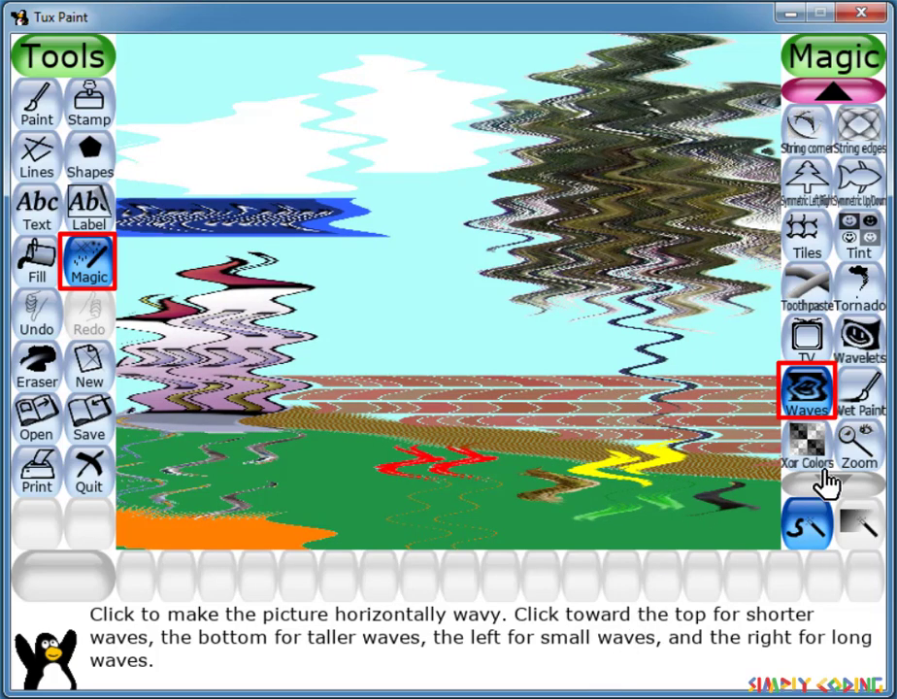
key("ctrl+z")
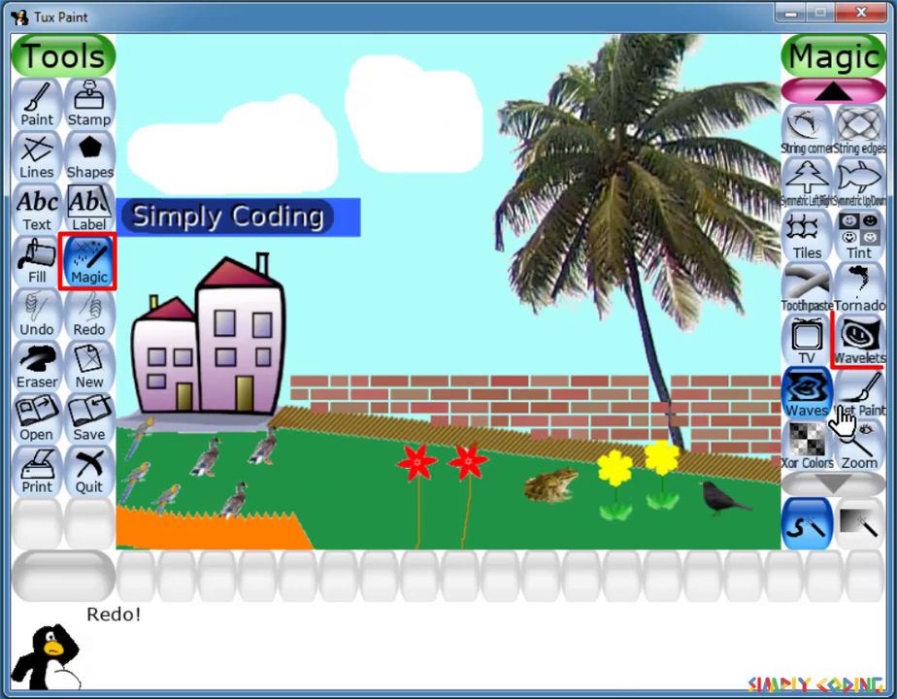
Step: Make the garden picture vertically wavy with the Wavelets effect, trying different wave heights and lengths
left_click(860, 335)
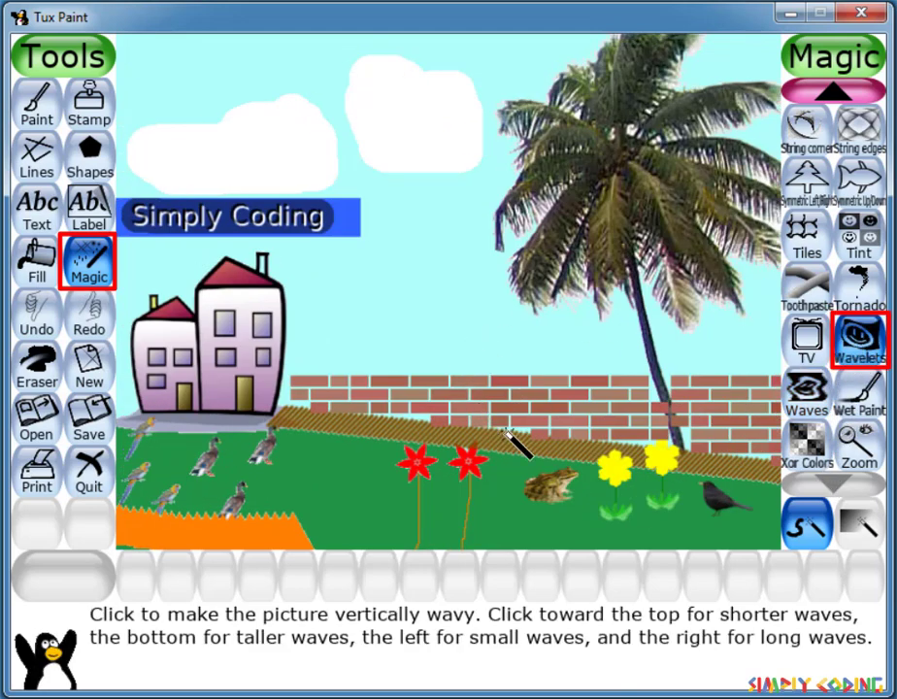
left_click(486, 536)
left_click(493, 534)
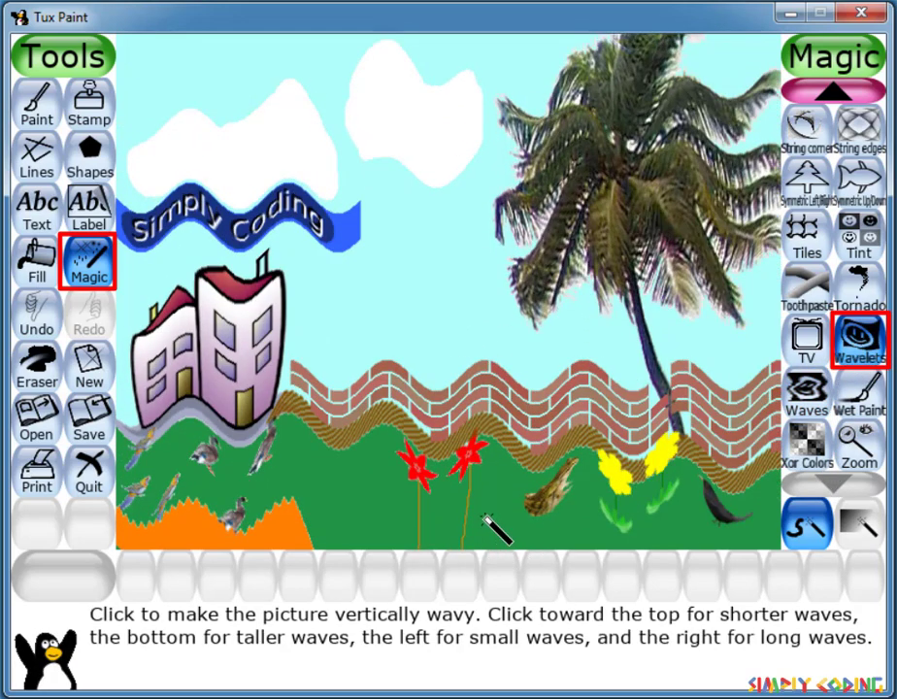
left_click(460, 489)
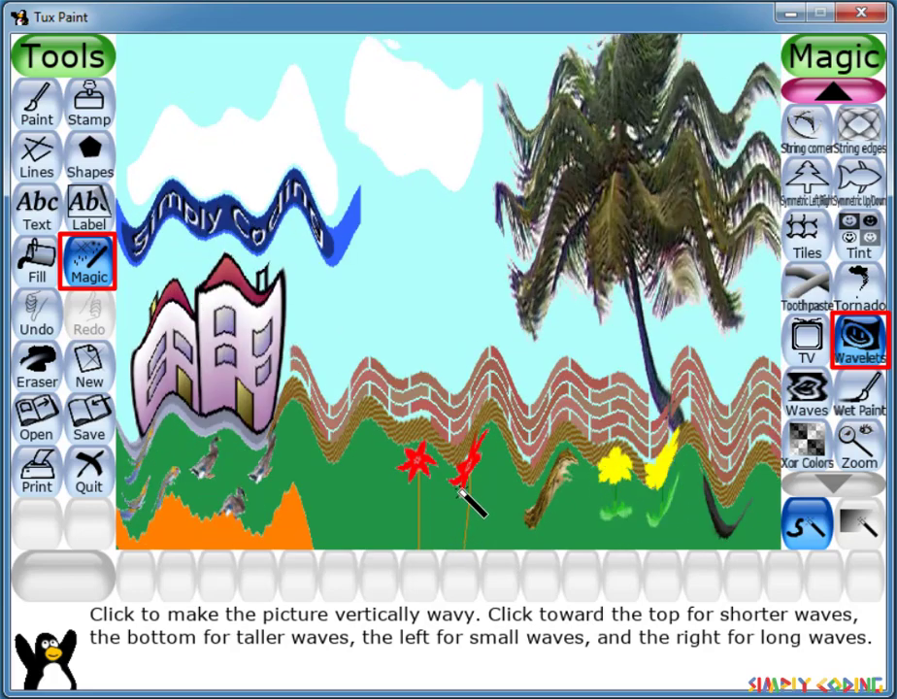
left_click(473, 454)
left_click(473, 454)
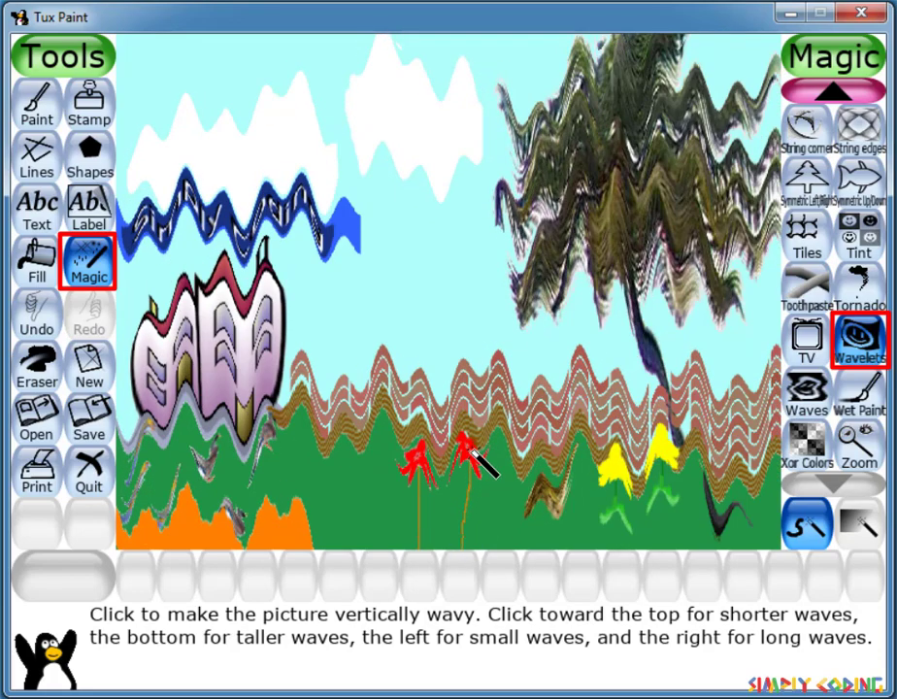
left_click(141, 340)
left_click(199, 357)
left_click(525, 358)
left_click(607, 344)
left_click(709, 340)
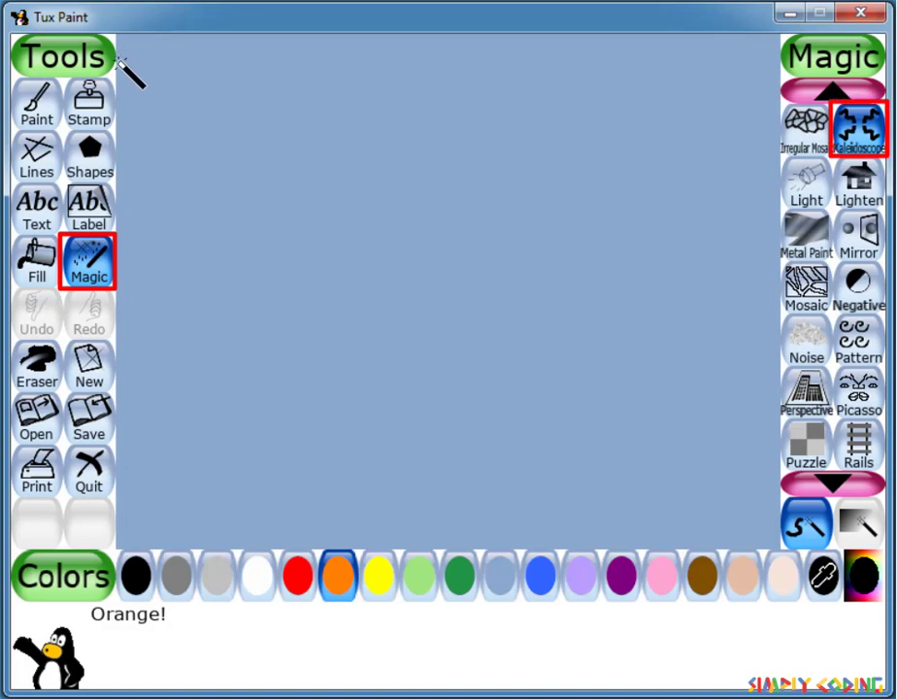
Step: Draw an orange zigzag with Kaleidoscope from the canvas corners inward, and a red curled Rosette at the center
mouse_move(119, 59)
left_mouse_down()
mouse_move(162, 62)
mouse_move(189, 80)
mouse_move(168, 90)
mouse_move(223, 105)
mouse_move(177, 134)
mouse_move(232, 168)
mouse_move(200, 199)
mouse_move(332, 228)
mouse_move(293, 266)
mouse_move(373, 301)
mouse_move(278, 317)
left_mouse_up()
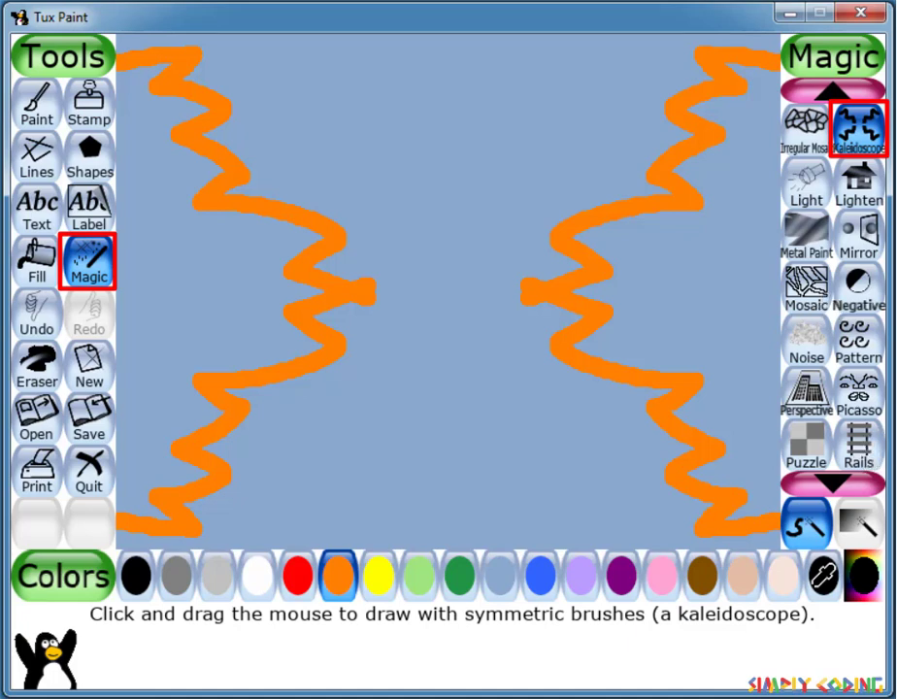
left_click(841, 480)
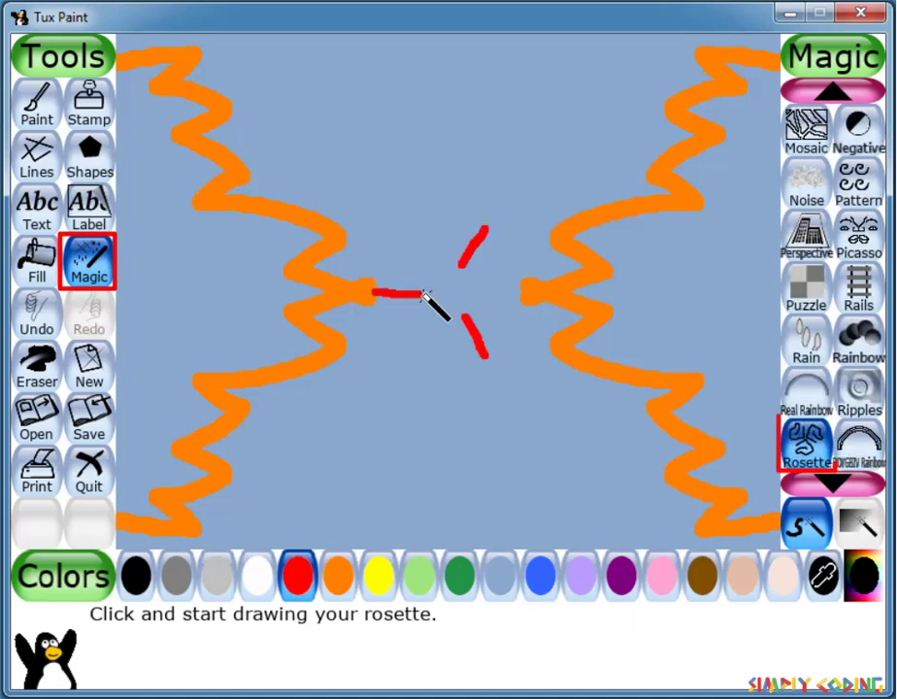
mouse_move(423, 295)
left_mouse_down()
mouse_move(517, 290)
mouse_move(524, 287)
mouse_move(499, 278)
mouse_move(525, 256)
left_mouse_up()
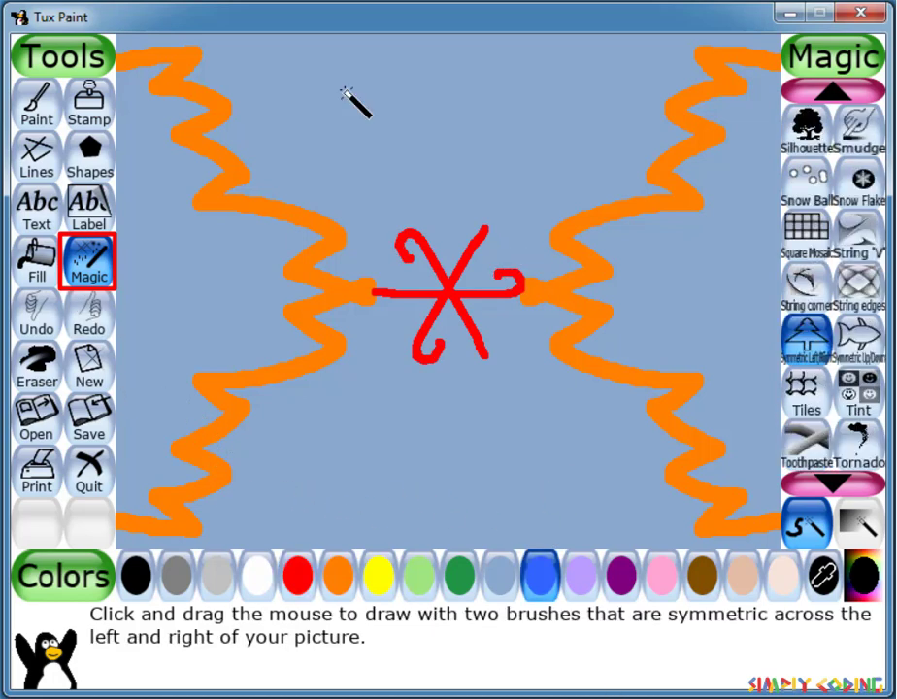
Step: Draw a blue left/right symmetric shape above the rosette and yellow up/down symmetric lines across the canvas
mouse_move(324, 85)
left_mouse_down()
mouse_move(322, 161)
mouse_move(339, 143)
mouse_move(449, 131)
mouse_move(457, 109)
mouse_move(375, 75)
mouse_move(332, 86)
left_mouse_up()
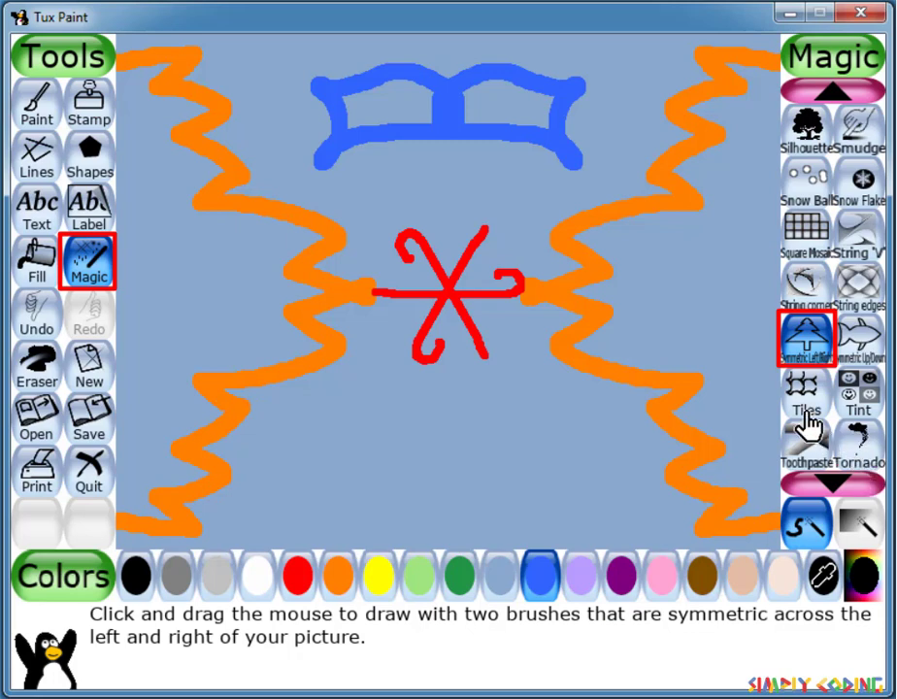
left_click(862, 348)
left_click(378, 577)
mouse_move(206, 40)
left_mouse_down()
mouse_move(249, 94)
mouse_move(302, 204)
mouse_move(456, 180)
mouse_move(567, 194)
mouse_move(649, 186)
left_mouse_up()
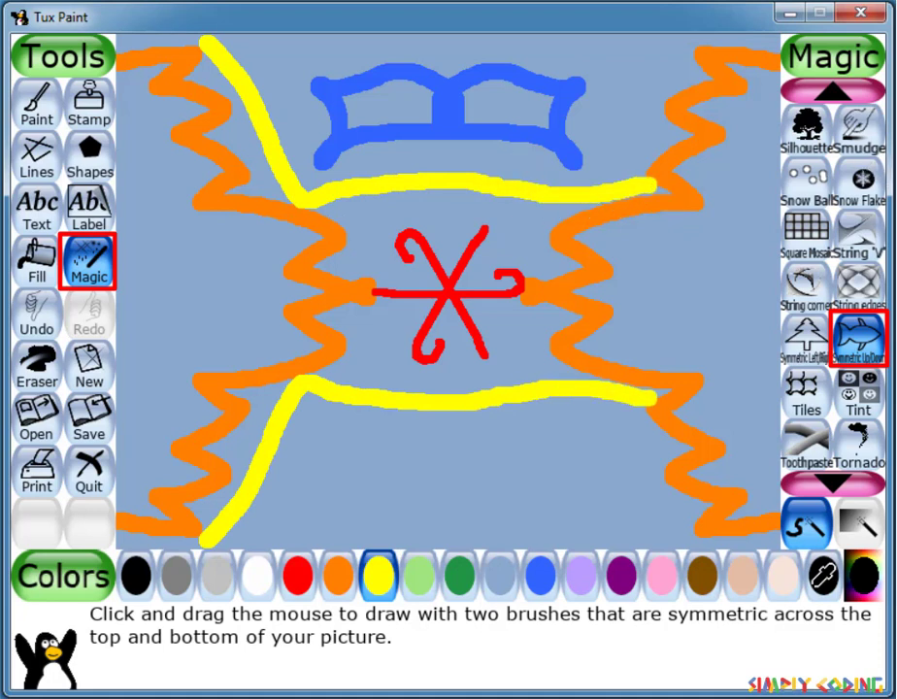
mouse_move(651, 185)
left_mouse_down()
mouse_move(641, 54)
mouse_move(684, 36)
left_mouse_up()
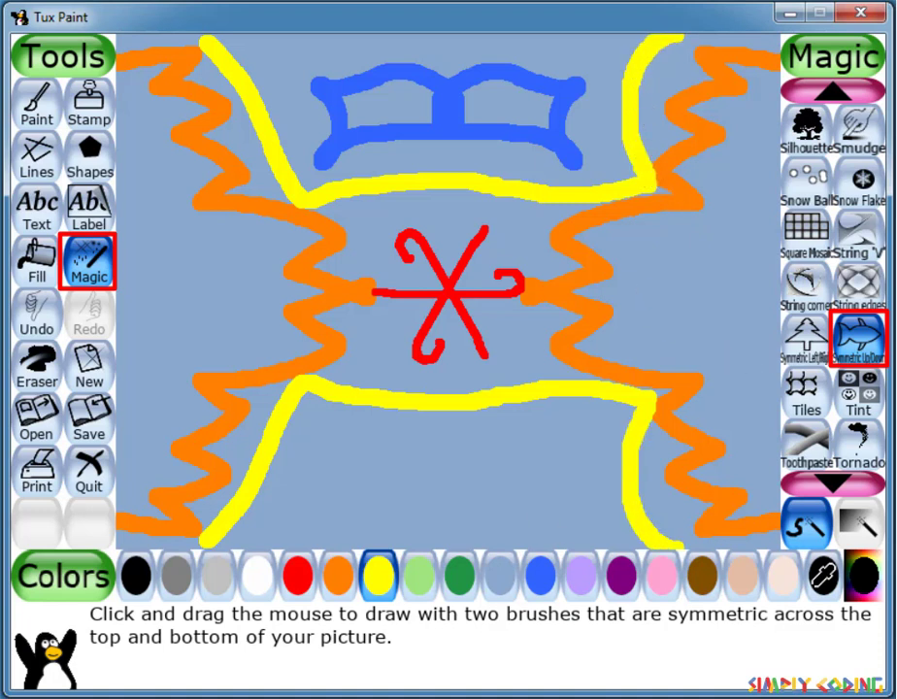
Step: Open the saved pictures' slide show and play the numbered sequence of yellow bus pictures
left_click(37, 417)
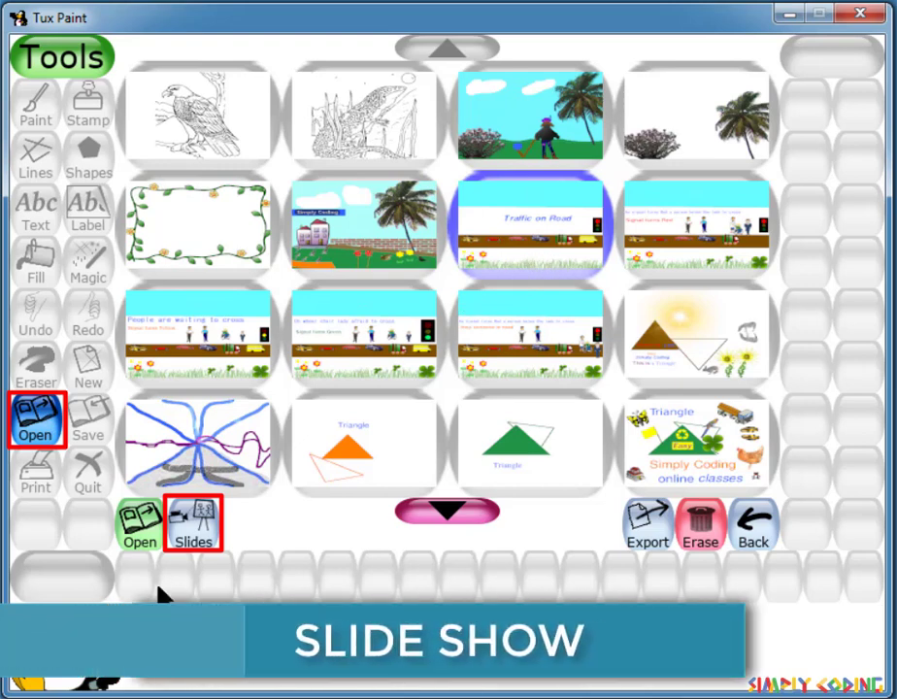
left_click(194, 525)
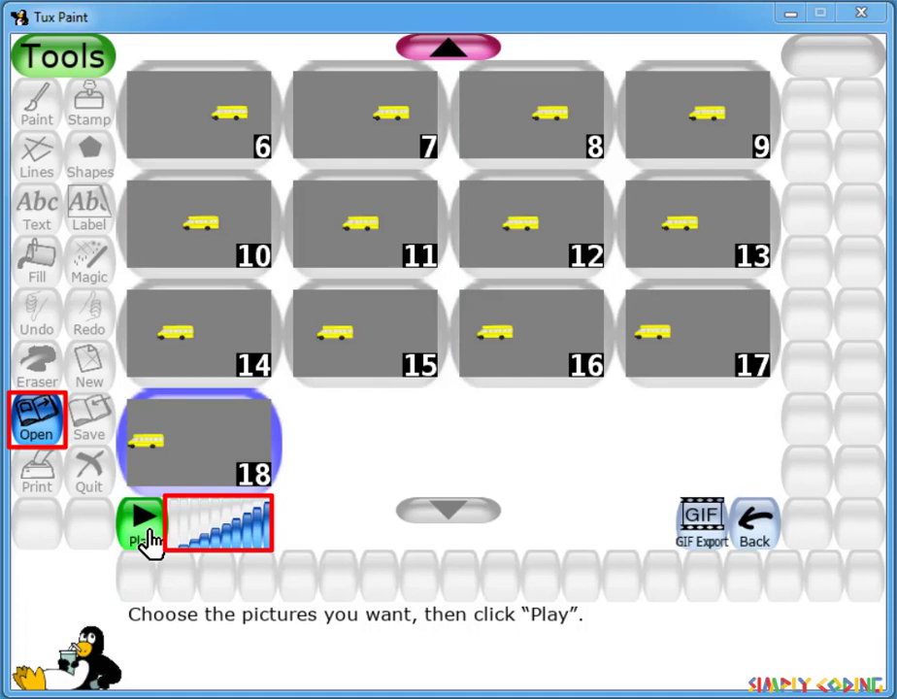
left_click(146, 537)
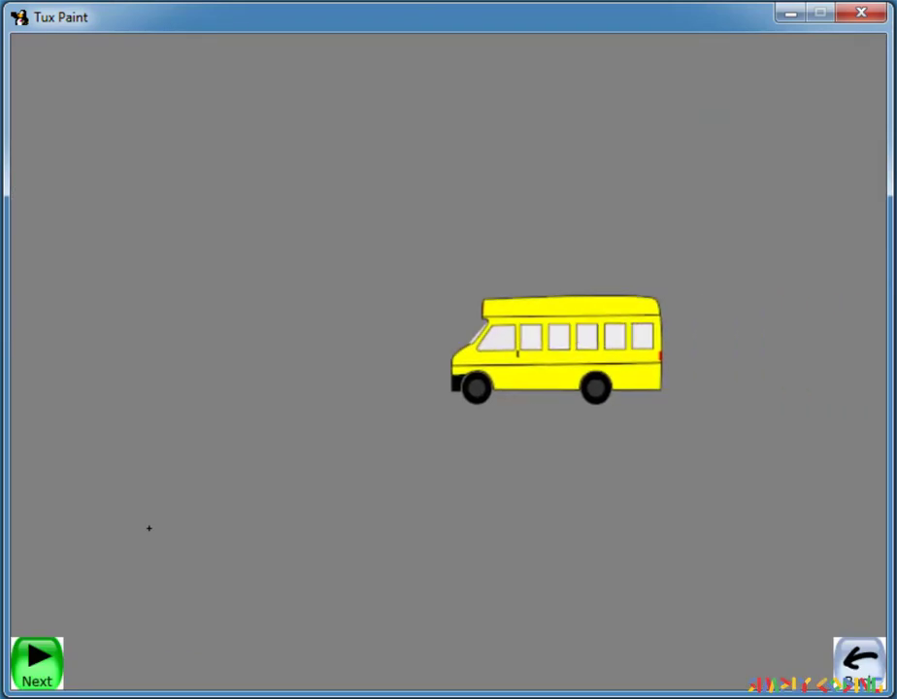